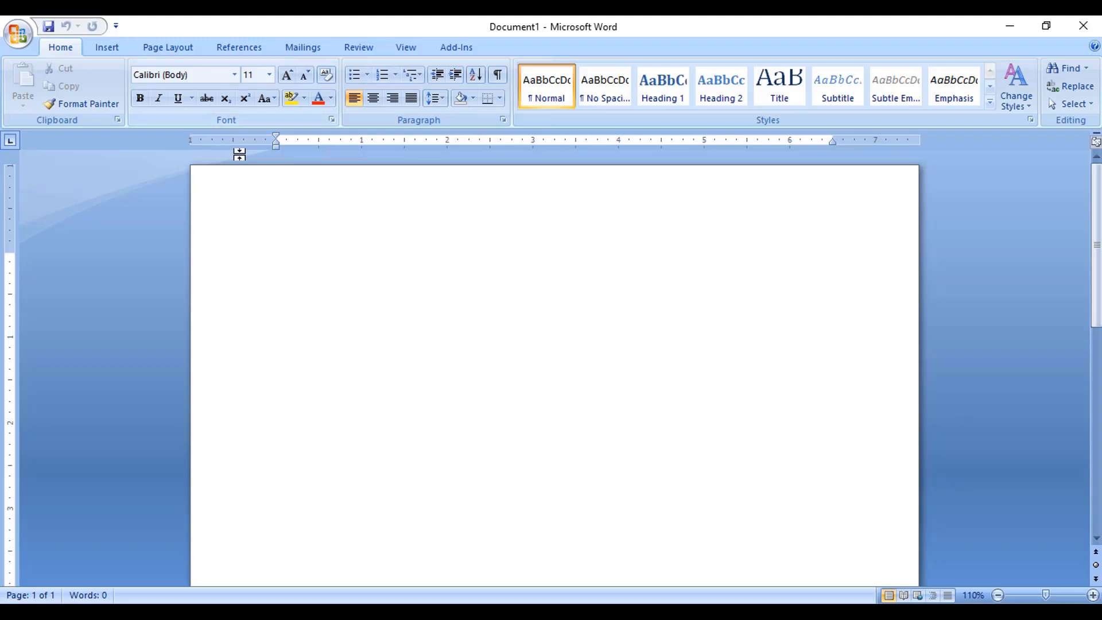
# Set a custom paper size 5.3 inches wide and 7.5 inches high for the whole document.
pyautogui.click(170, 51)
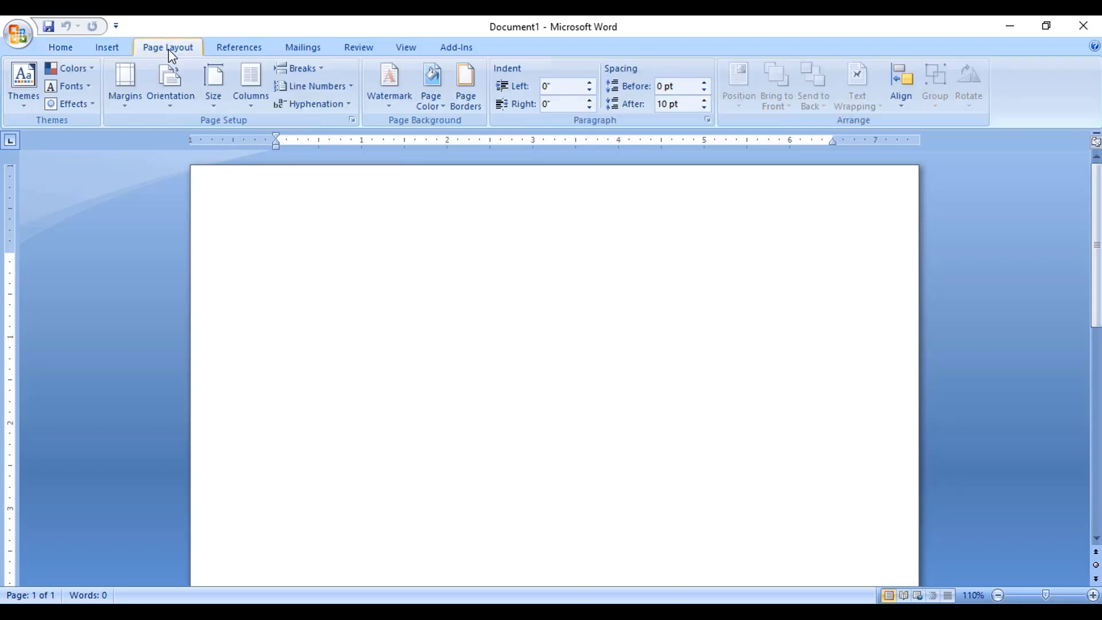
pyautogui.click(213, 98)
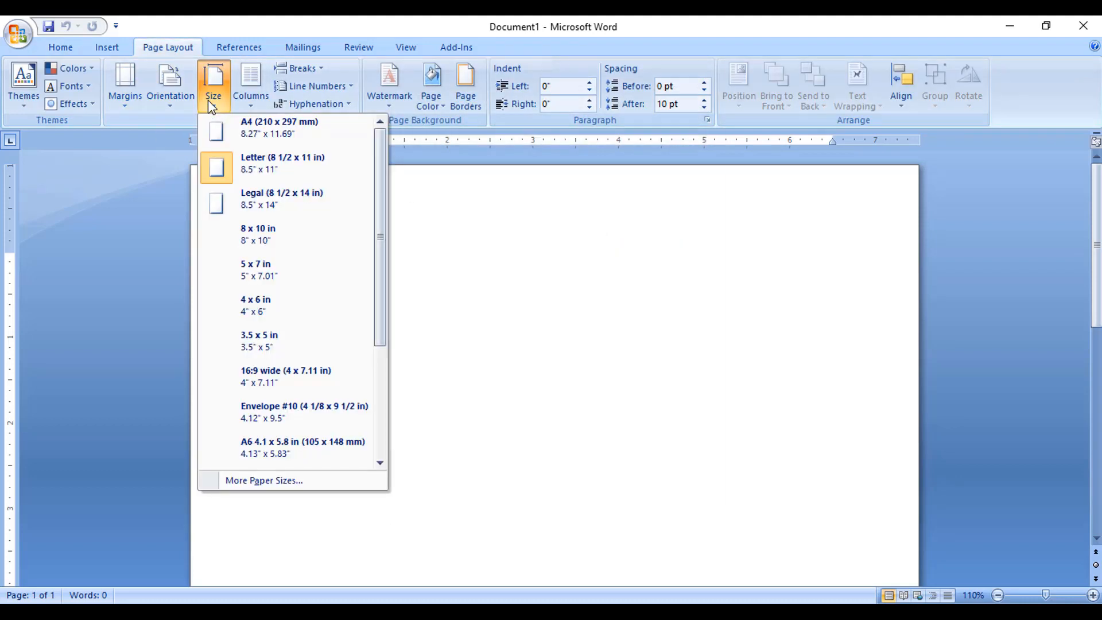
pyautogui.click(255, 483)
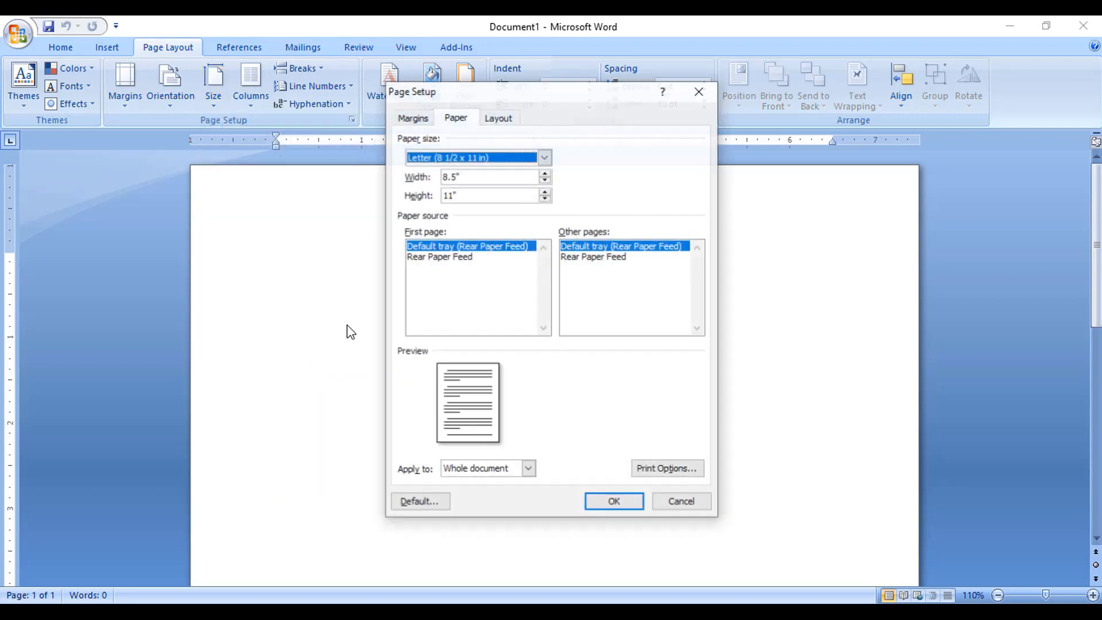
pyautogui.press('Tab')
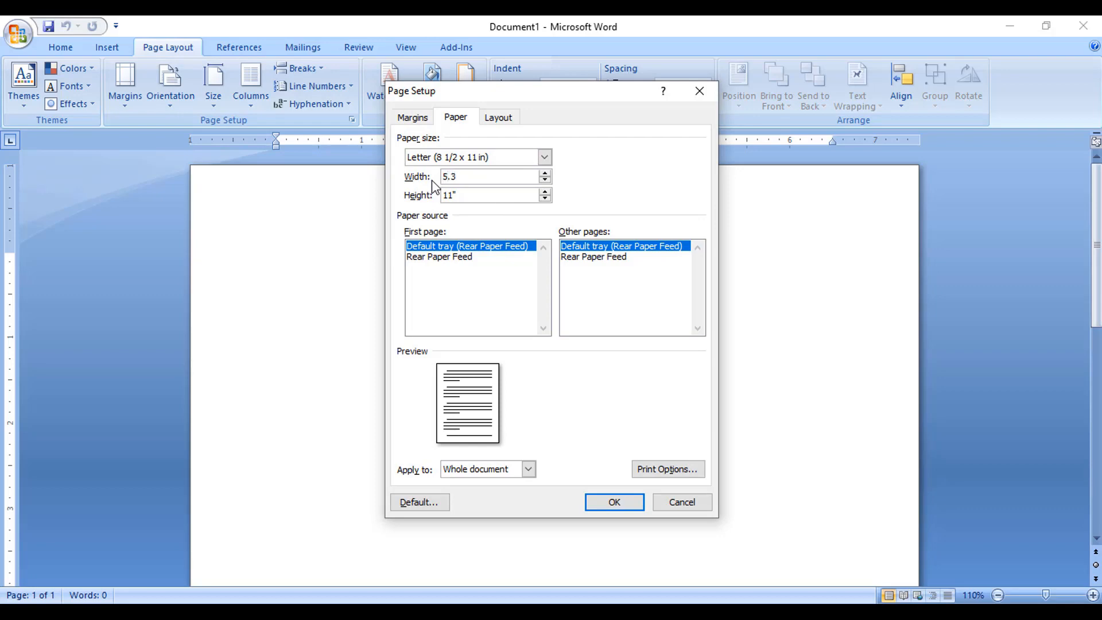
pyautogui.press('Tab')
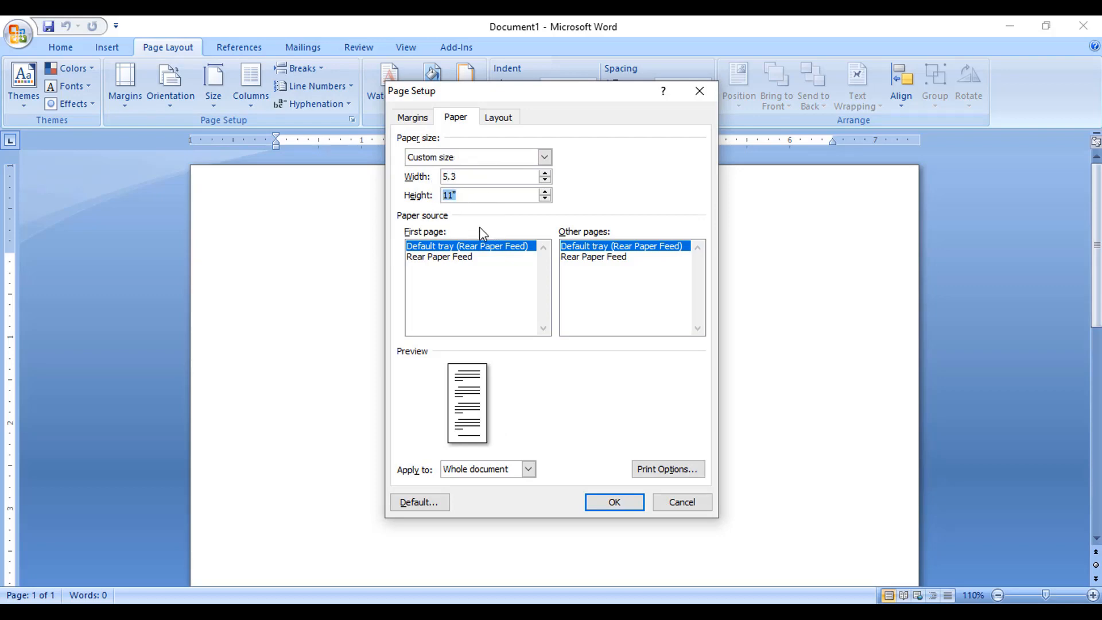
pyautogui.write('7.5')
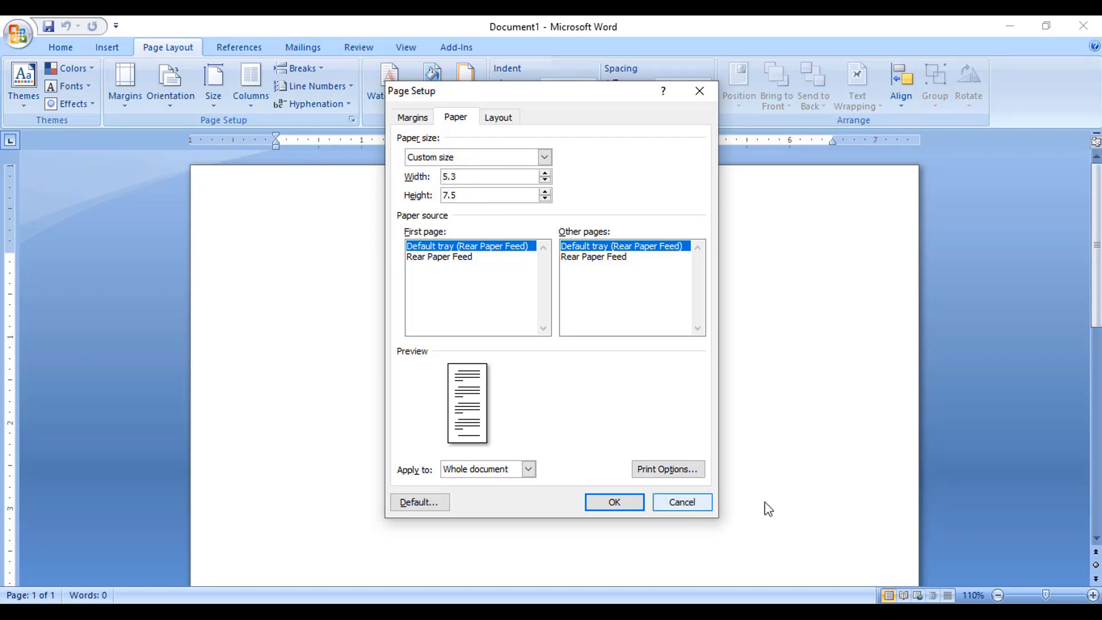
pyautogui.click(611, 502)
pyautogui.press('Return')
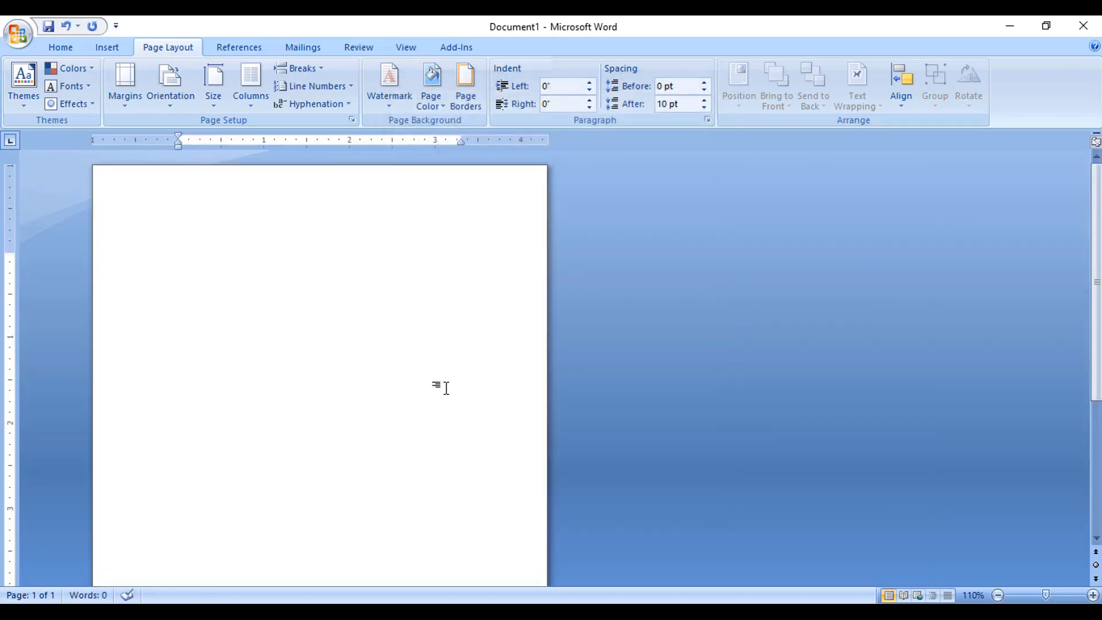
# Enter two centred heading lines on the page, "RESTAURANT NAME HERE" and "CASH-BILL".
pyautogui.scroll(5, 486, 383)
pyautogui.click(60, 46)
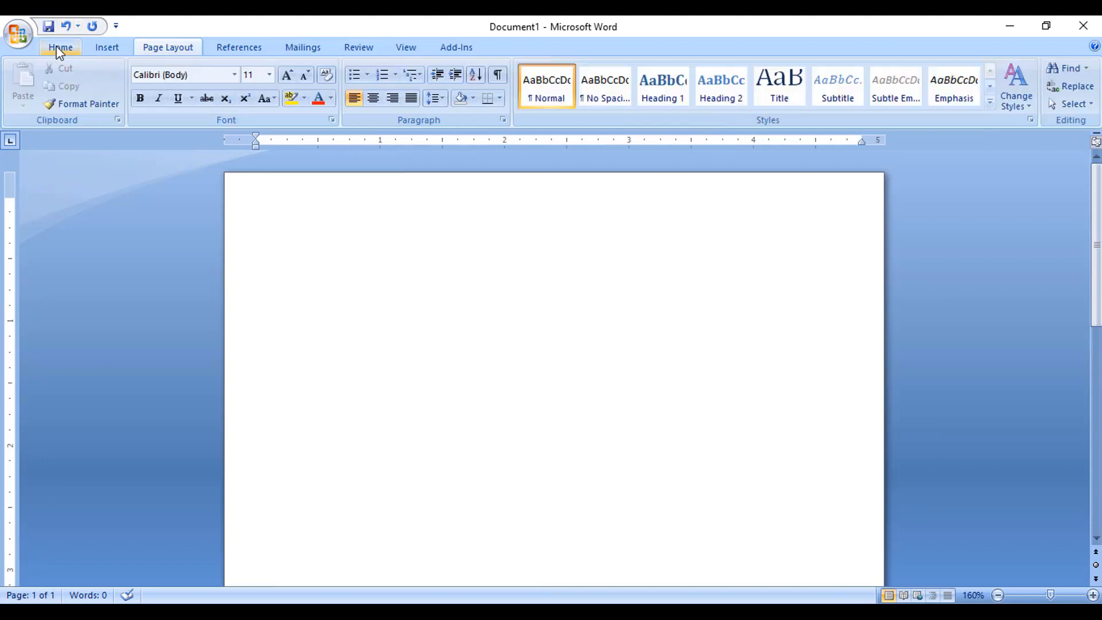
pyautogui.click(372, 101)
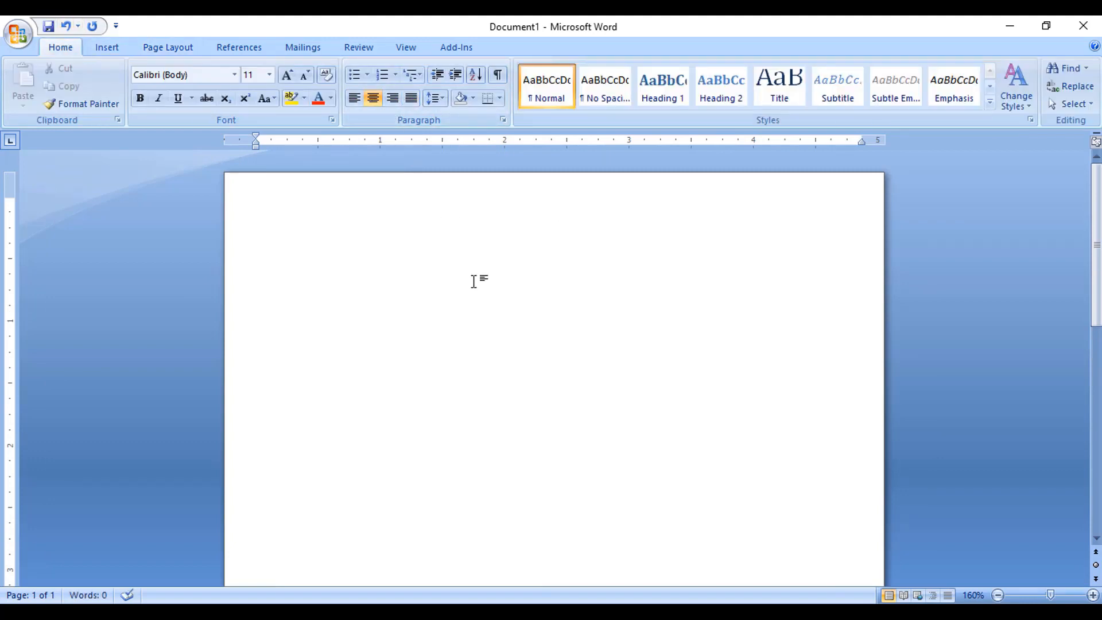
pyautogui.write('RESTAURANT')
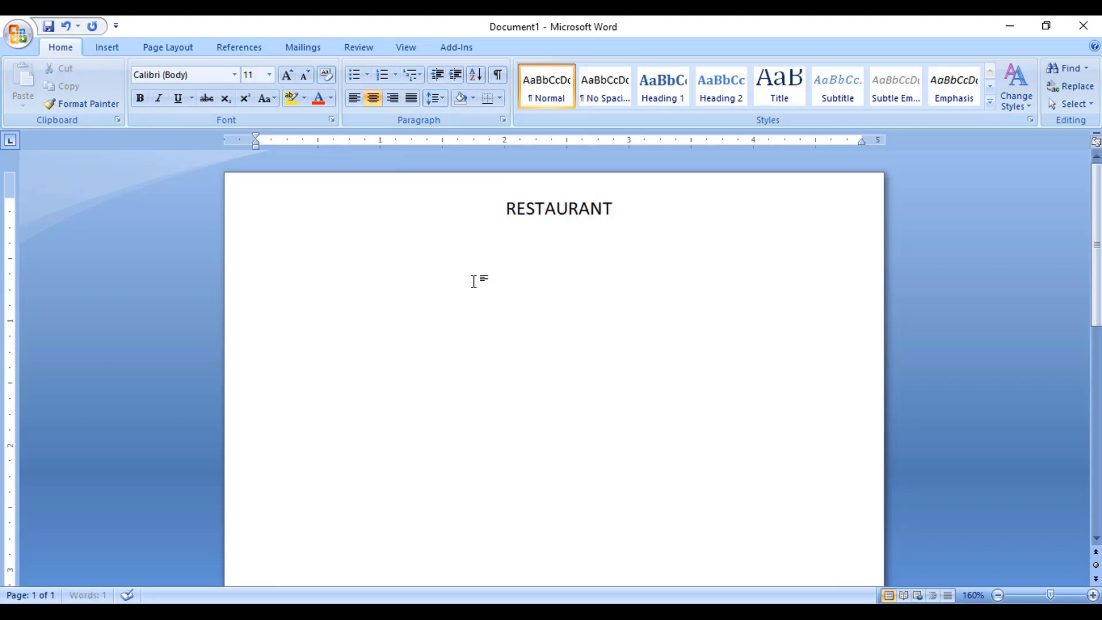
pyautogui.write(' NAME HERE  ')
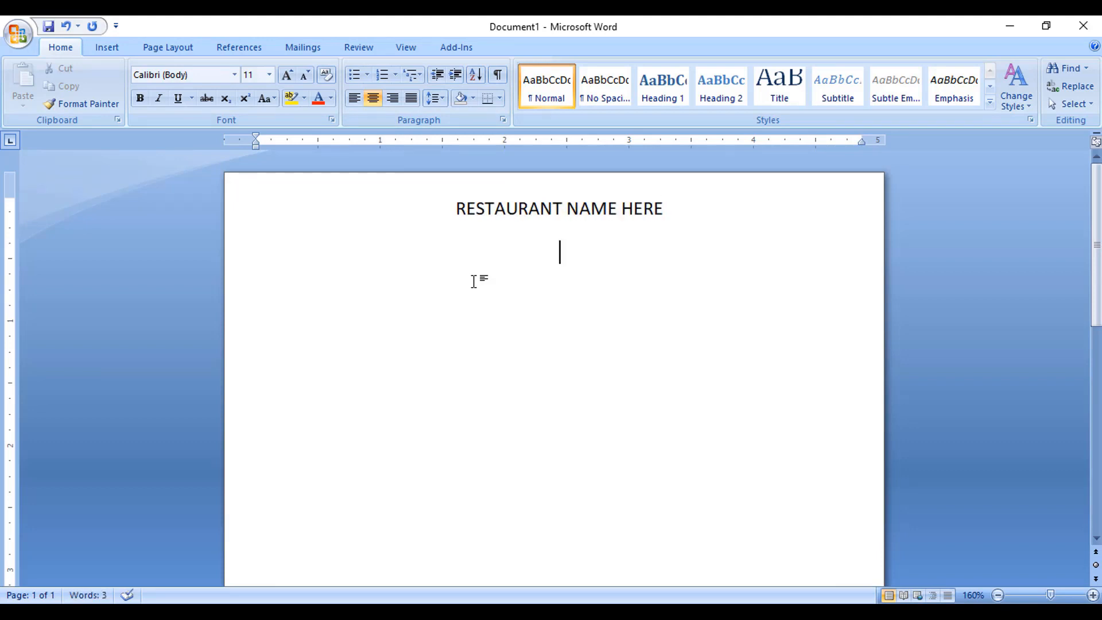
pyautogui.write('CASH-BILL')
# Remove the space after both heading paragraphs and set their line spacing to 1.0.
pyautogui.hotkey('ctrl', 'a')
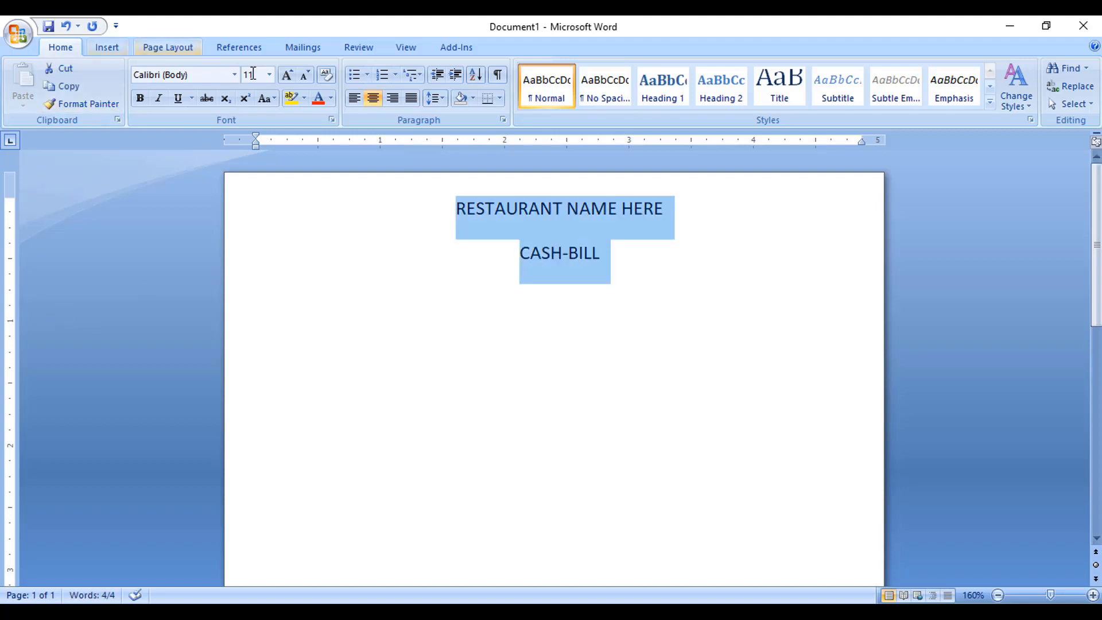
pyautogui.click(434, 101)
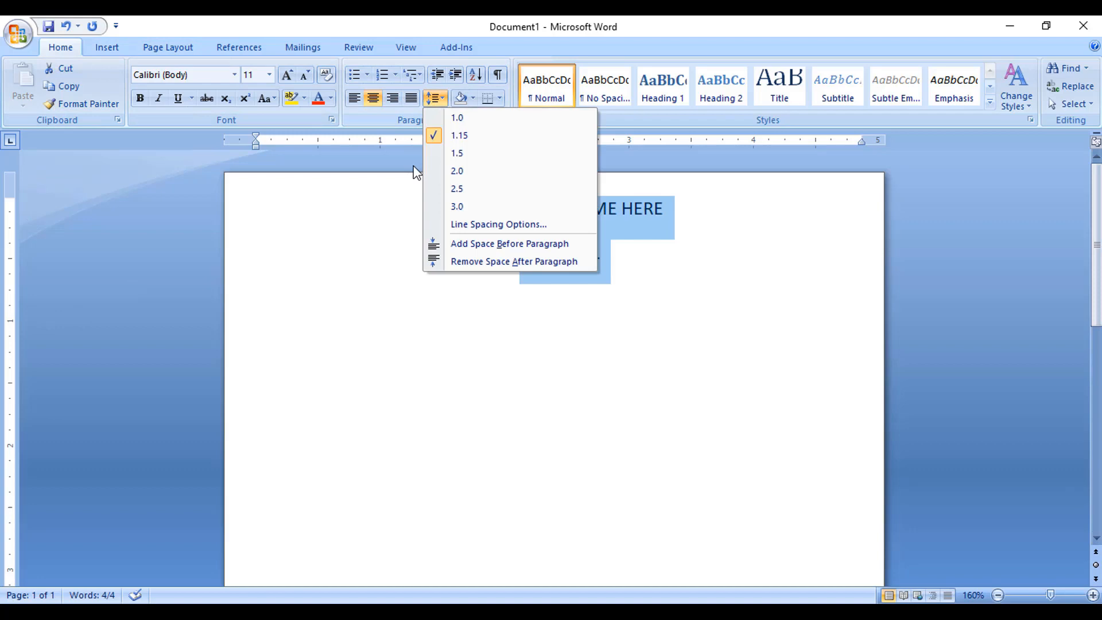
pyautogui.click(453, 261)
pyautogui.click(436, 101)
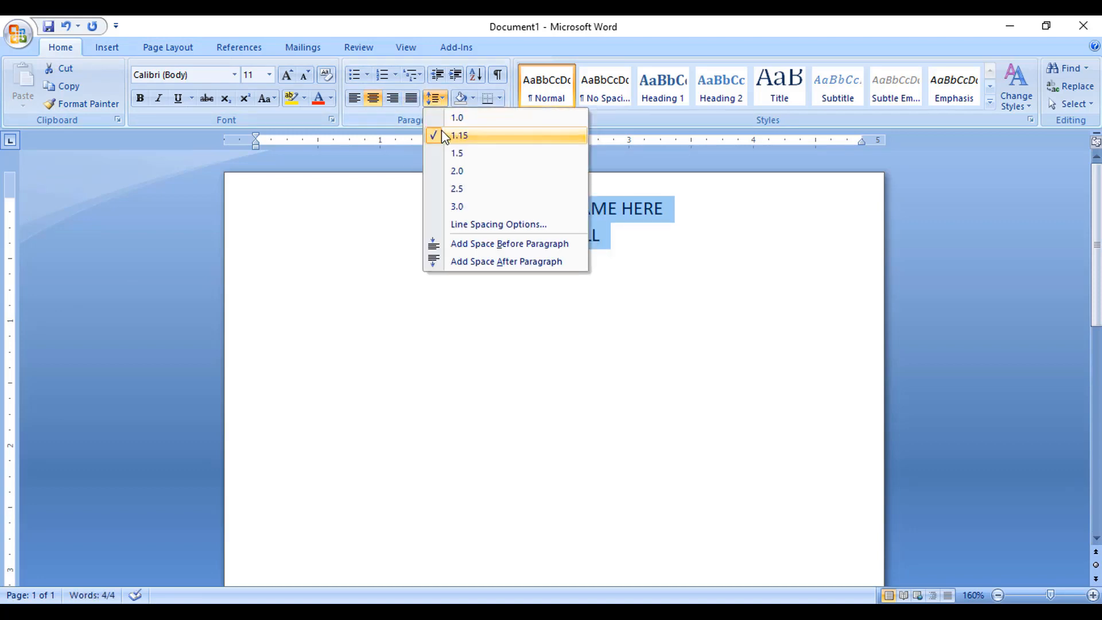
pyautogui.click(442, 117)
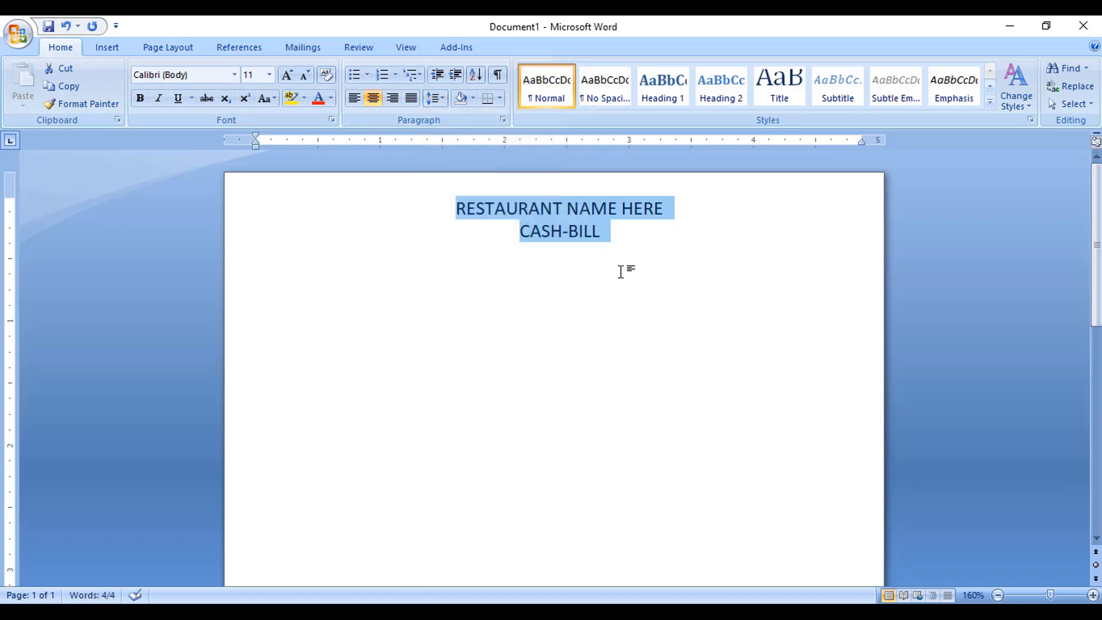
# Insert a right-aligned line above the restaurant name reading "Date:" followed by a row of dots.
pyautogui.click(561, 266)
pyautogui.moveTo(457, 210); pyautogui.dragTo(722, 219)
pyautogui.press('End')
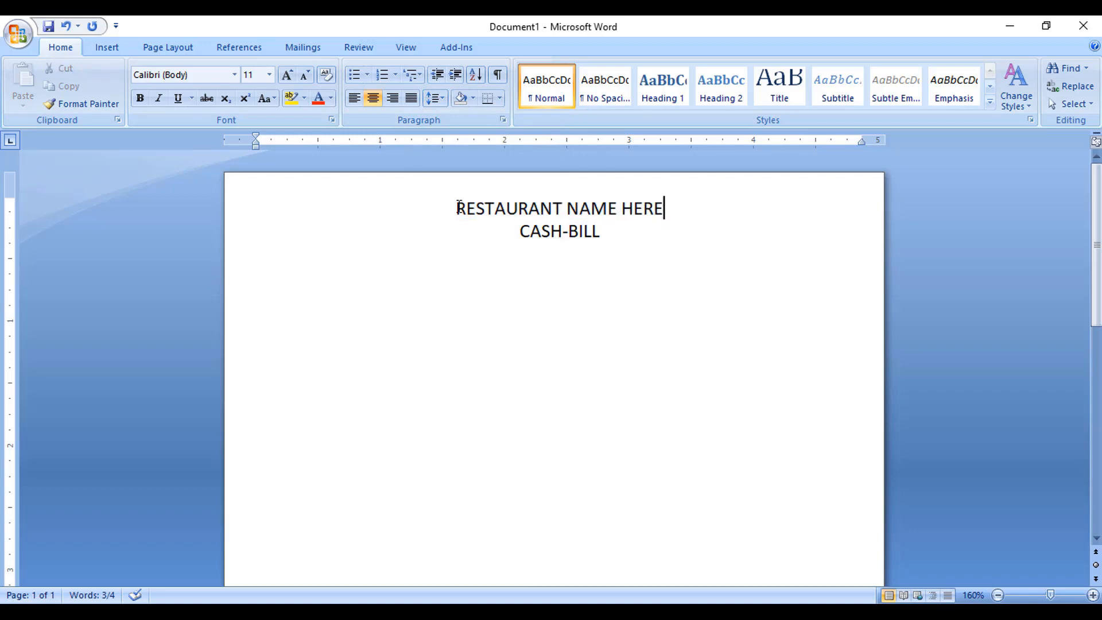
pyautogui.press('Home')
pyautogui.press('Return')
pyautogui.press('Up')
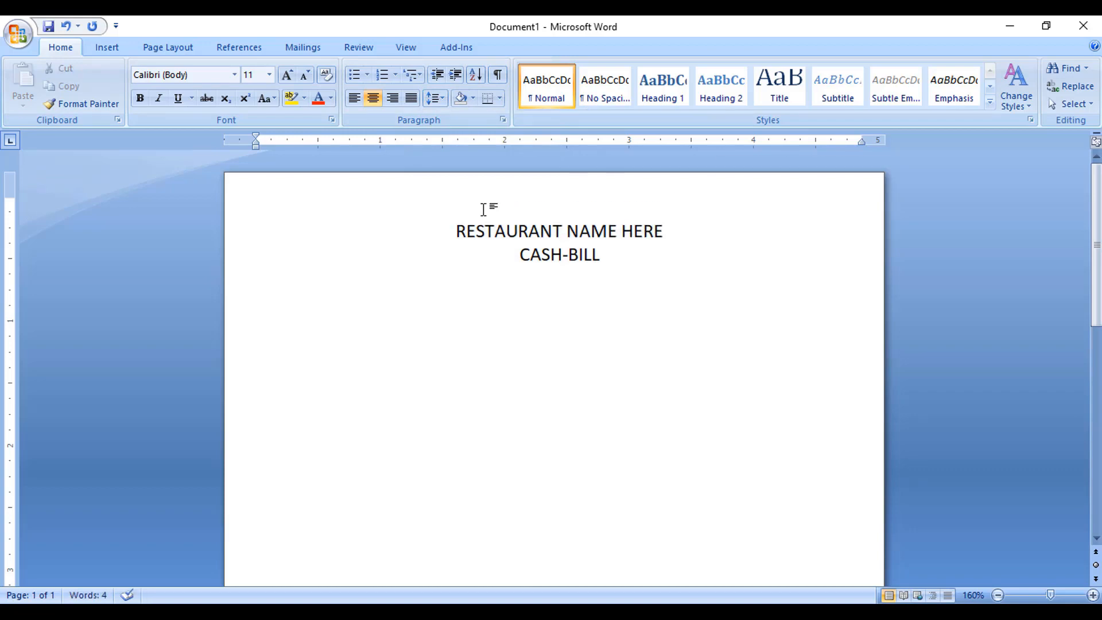
pyautogui.click(393, 99)
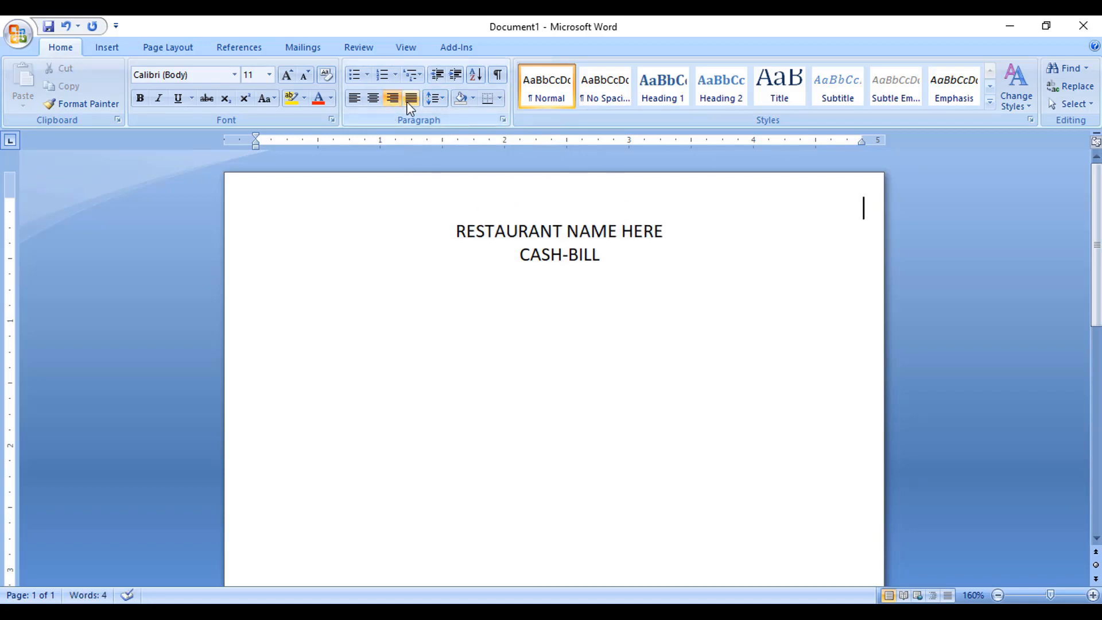
pyautogui.write('Date:.................')
# Reduce the date line's font size to 8.
pyautogui.moveTo(731, 207); pyautogui.dragTo(838, 227)
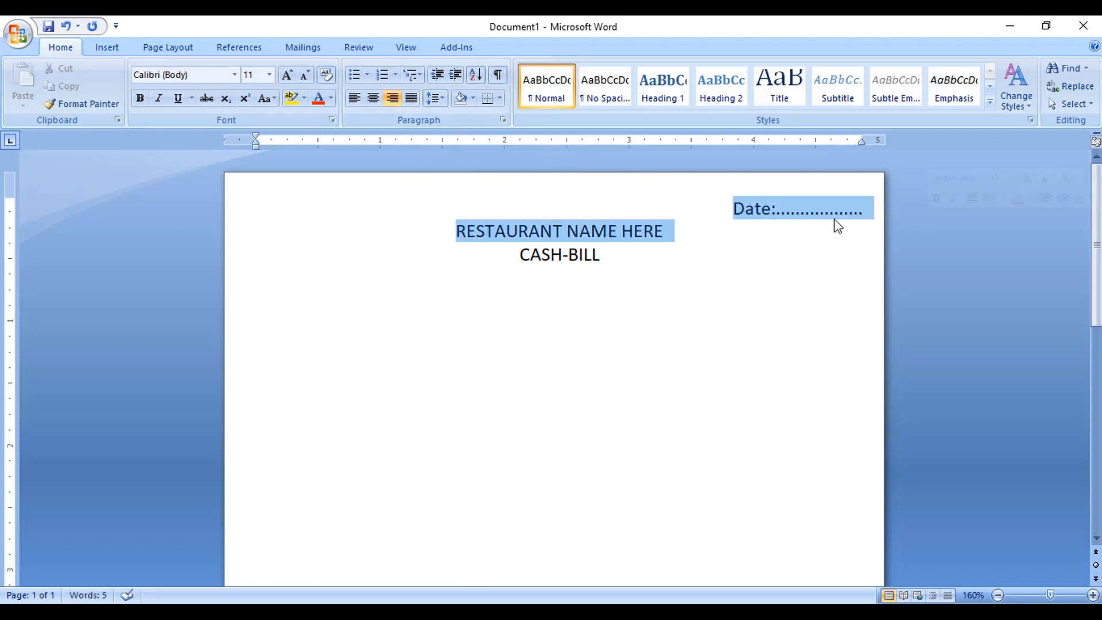
pyautogui.click(838, 226)
pyautogui.moveTo(738, 207); pyautogui.dragTo(849, 208)
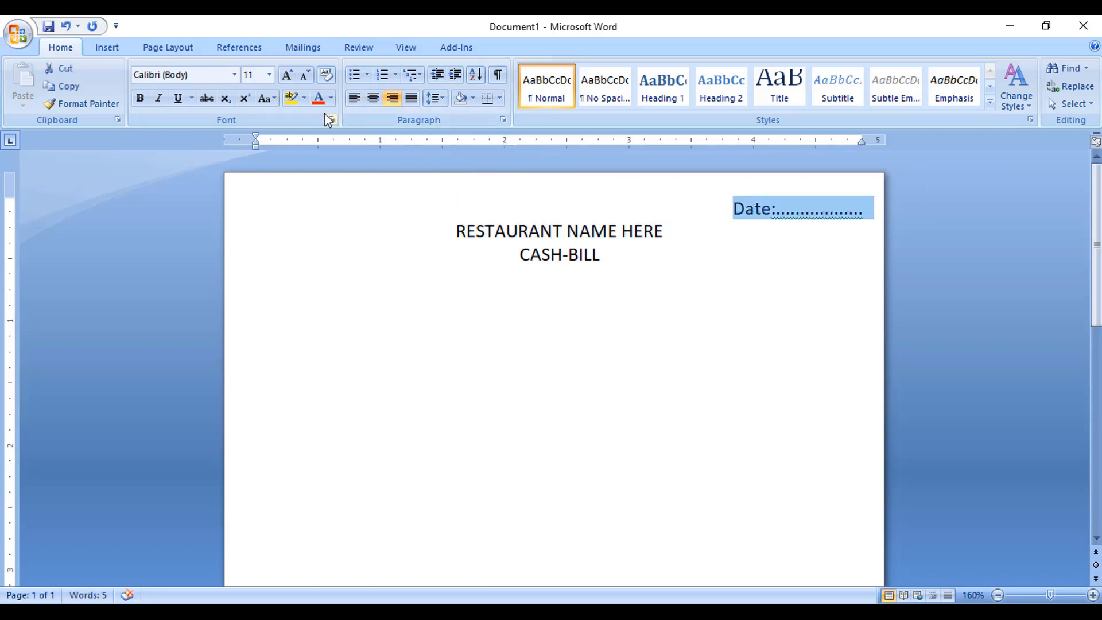
pyautogui.click(305, 75)
pyautogui.click(305, 75)
pyautogui.click(305, 75)
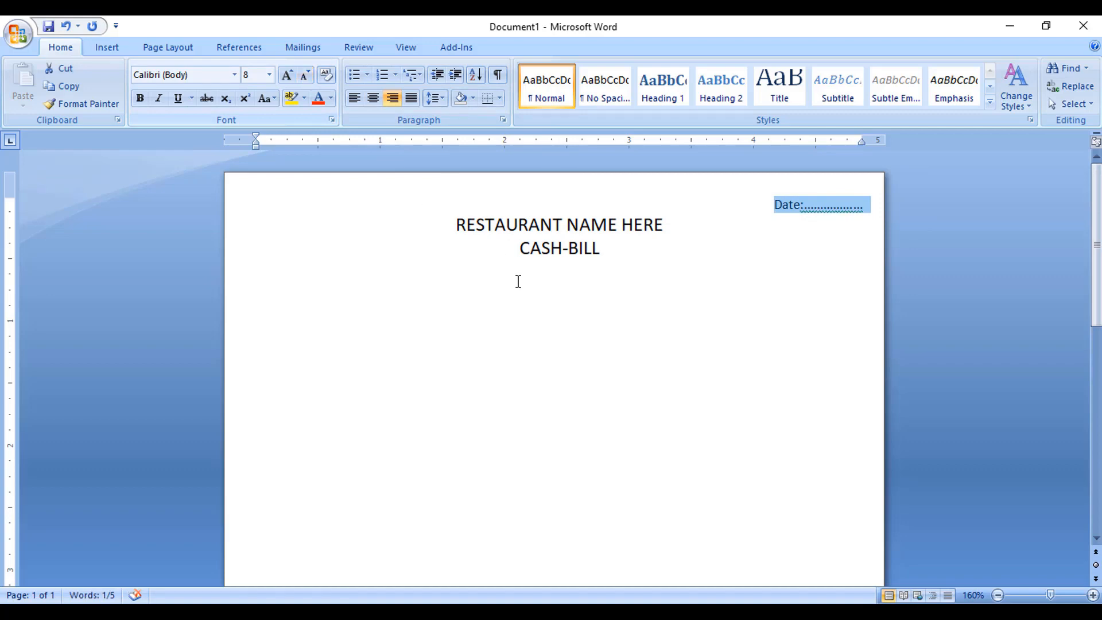
# Enlarge the "RESTAURANT NAME HERE" heading to font size 20 and make it bold.
pyautogui.click(534, 247)
pyautogui.moveTo(456, 224); pyautogui.dragTo(661, 222)
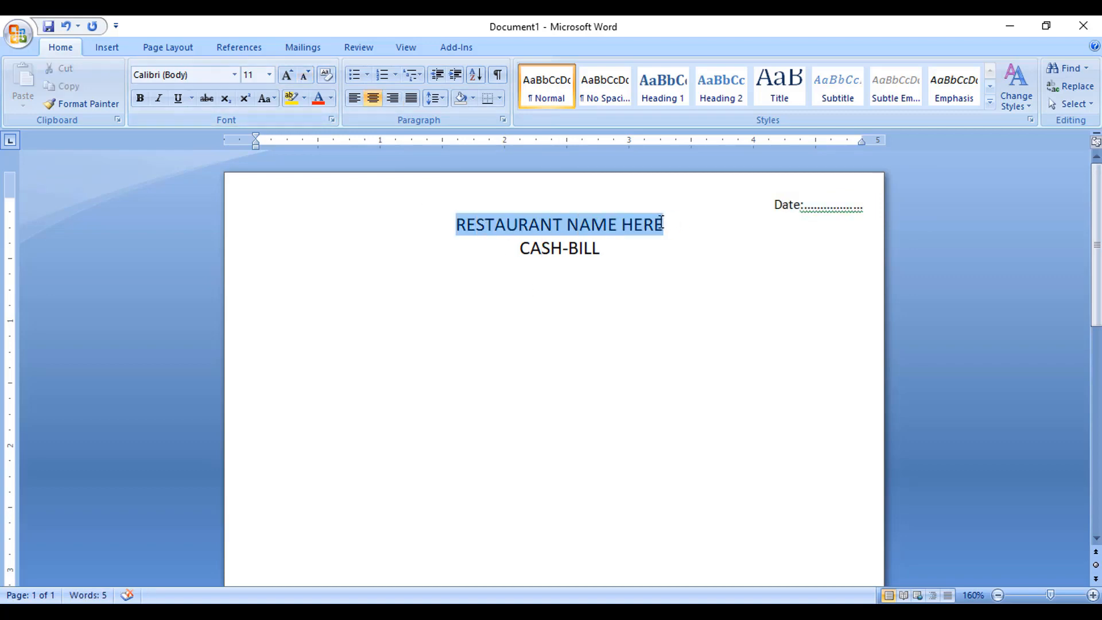
pyautogui.click(287, 75)
pyautogui.click(288, 75)
pyautogui.click(288, 75)
pyautogui.click(287, 75)
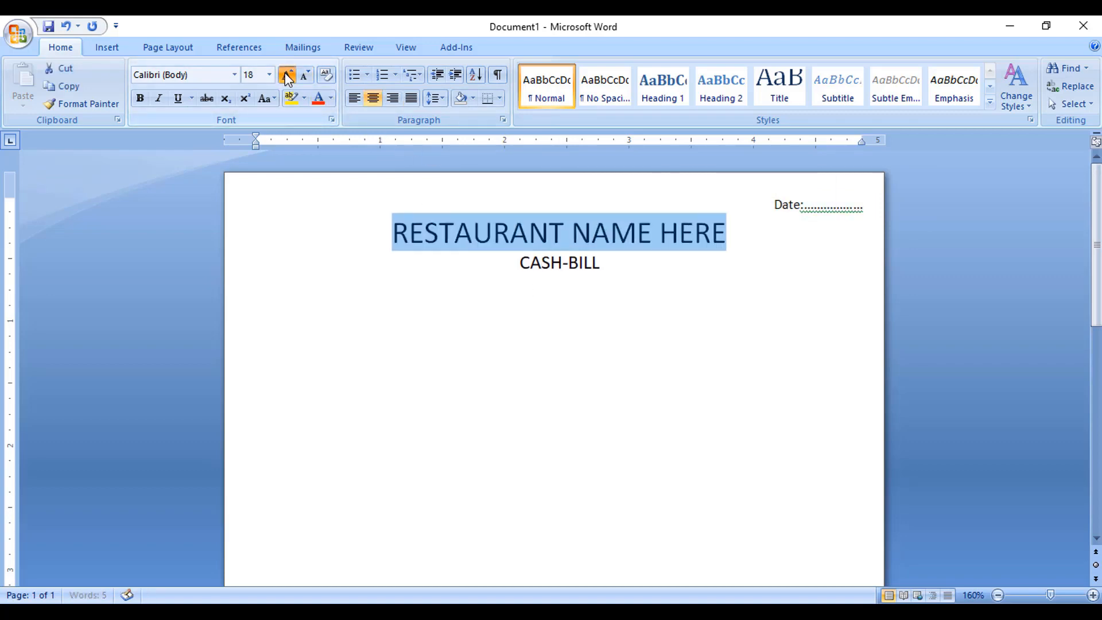
pyautogui.click(287, 75)
pyautogui.click(141, 99)
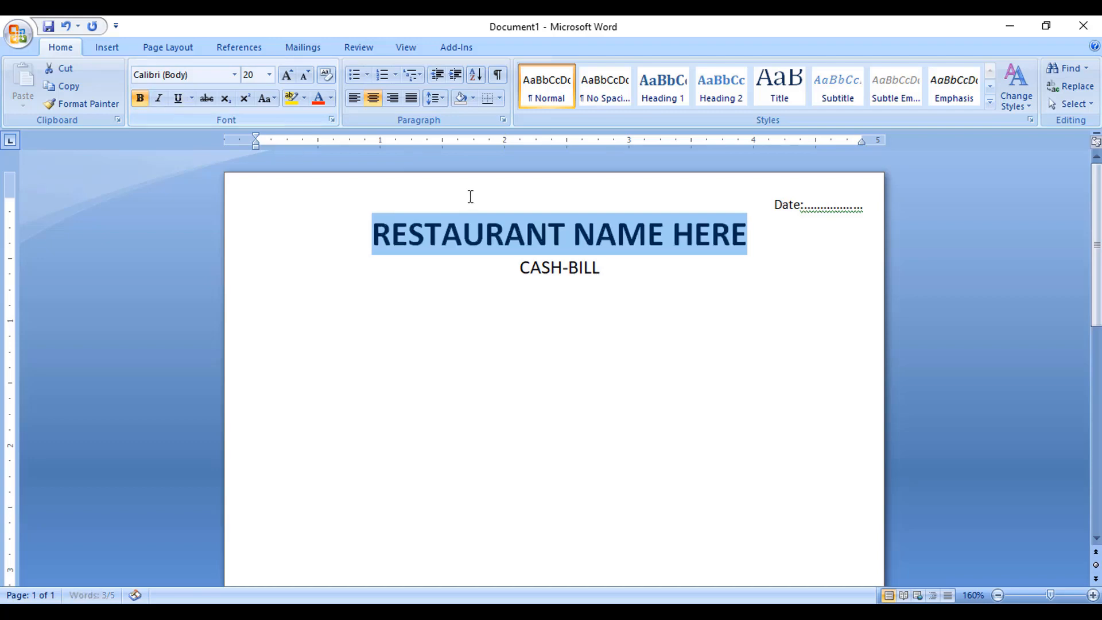
pyautogui.click(657, 300)
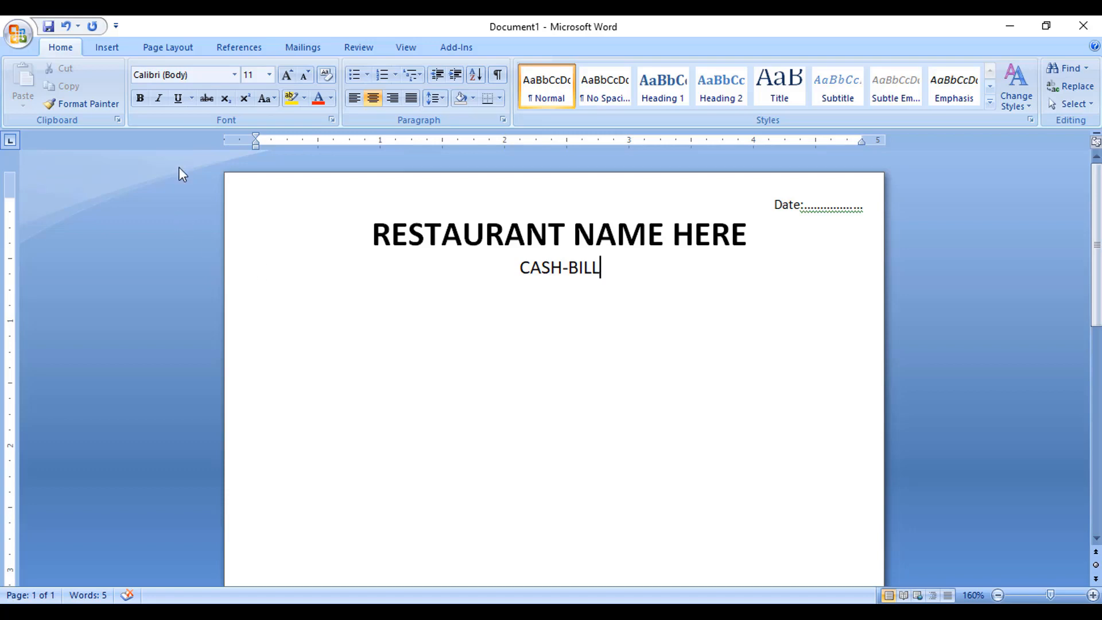
# Draw a text box about 1.77 inches wide and 0.86 inches high beside CASH-BILL and paste the copied contact details into it.
pyautogui.click(116, 51)
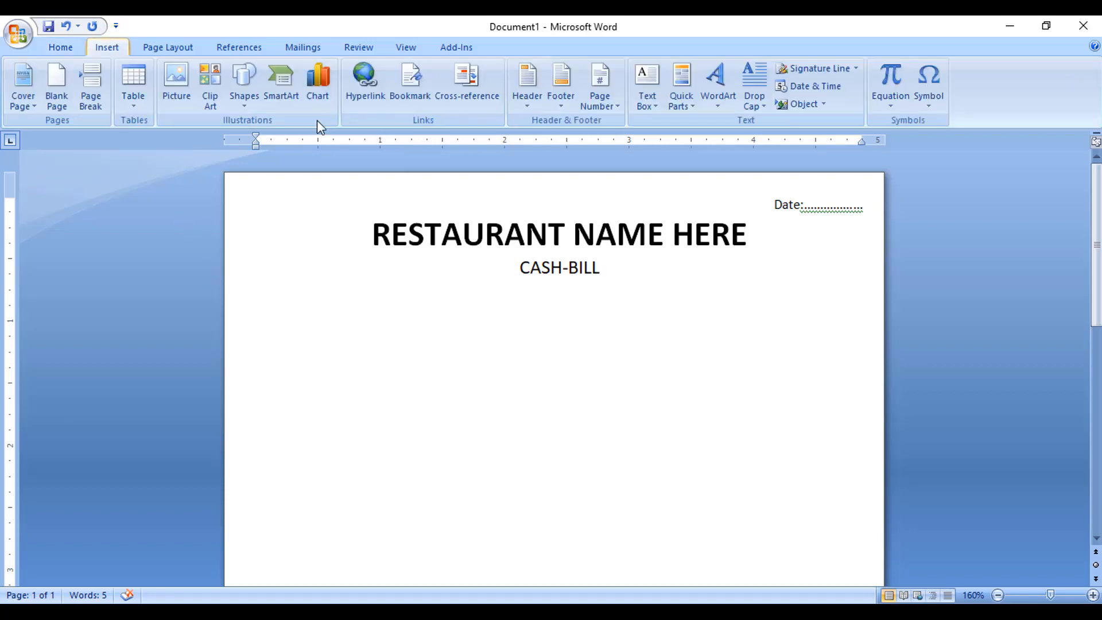
pyautogui.click(647, 100)
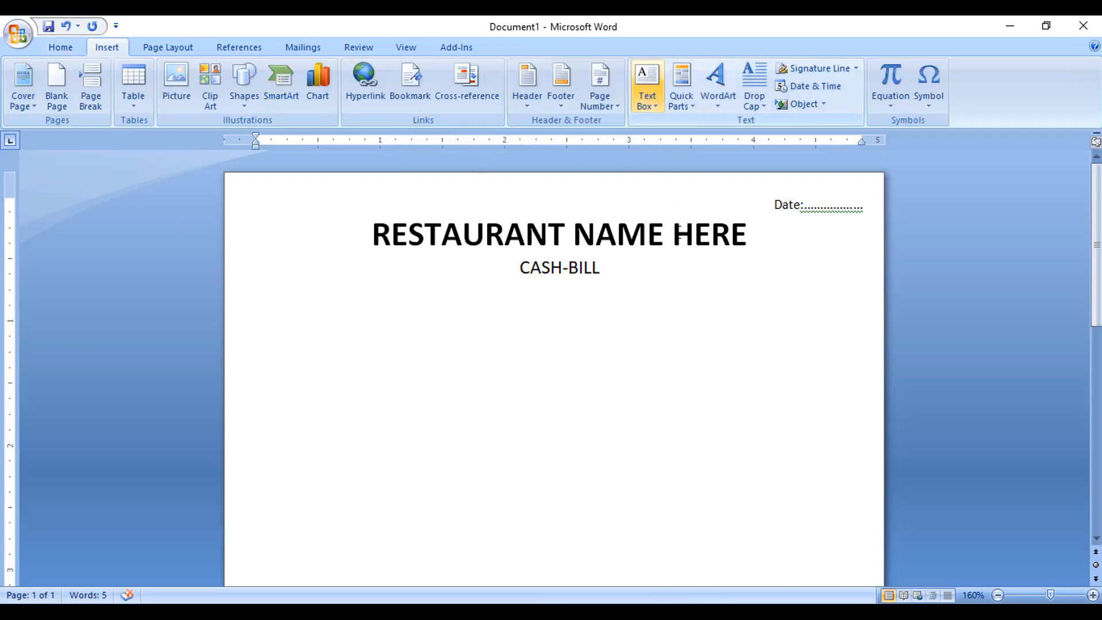
pyautogui.click(661, 425)
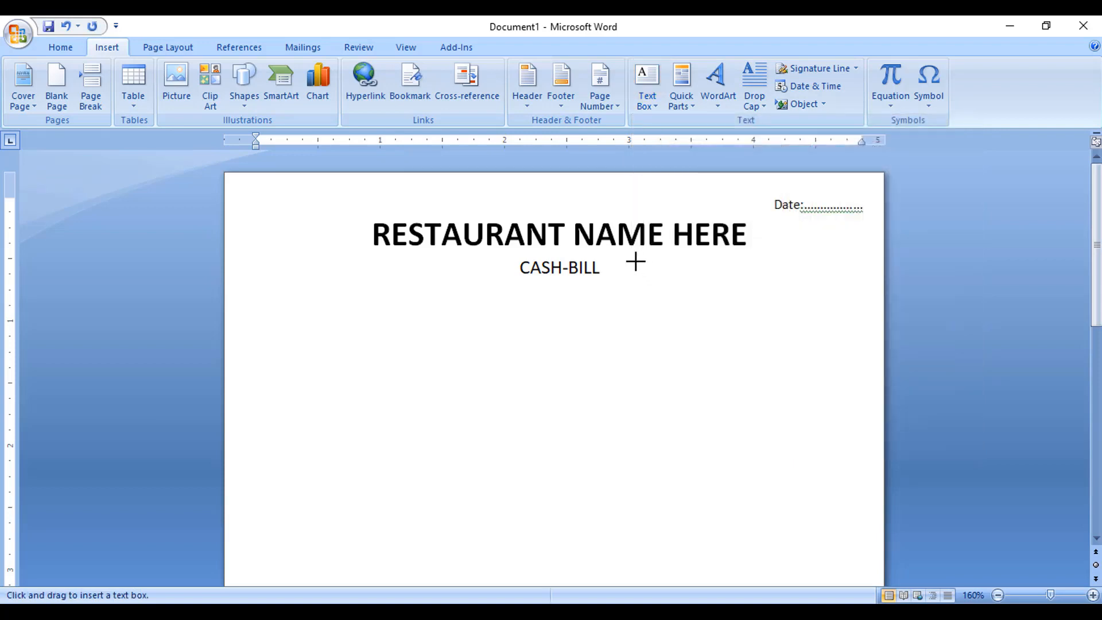
pyautogui.moveTo(634, 256)
pyautogui.mouseDown()
pyautogui.moveTo(836, 317)
pyautogui.moveTo(855, 365)
pyautogui.mouseUp()
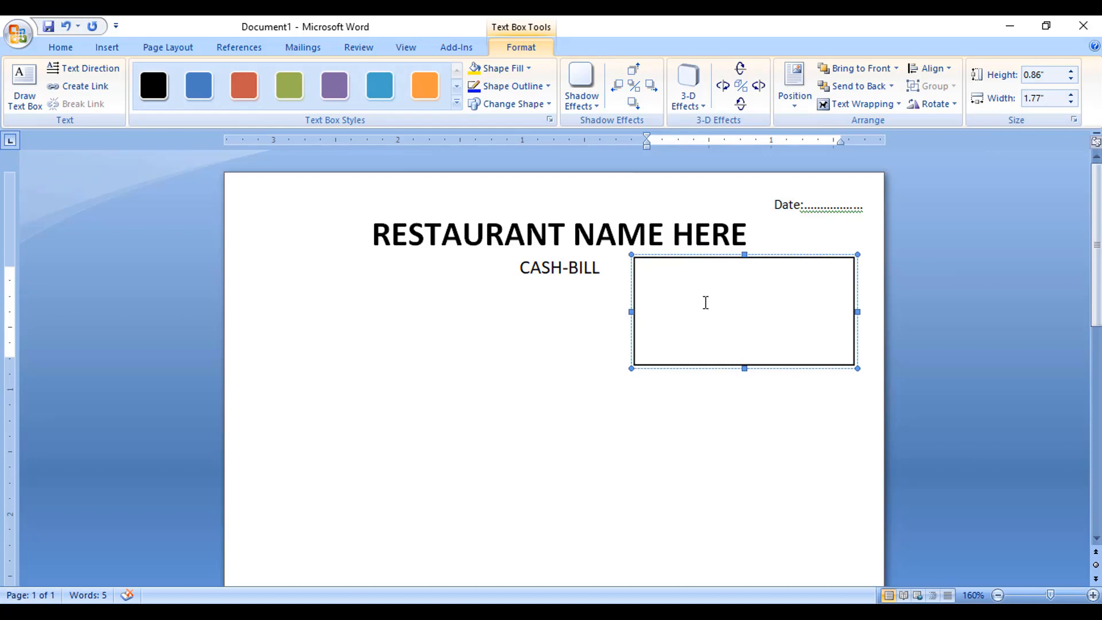
pyautogui.hotkey('ctrl', 'v')
# Remove the space after the contact paragraphs in the text box and set their line spacing to 1.0.
pyautogui.hotkey('ctrl', 'a')
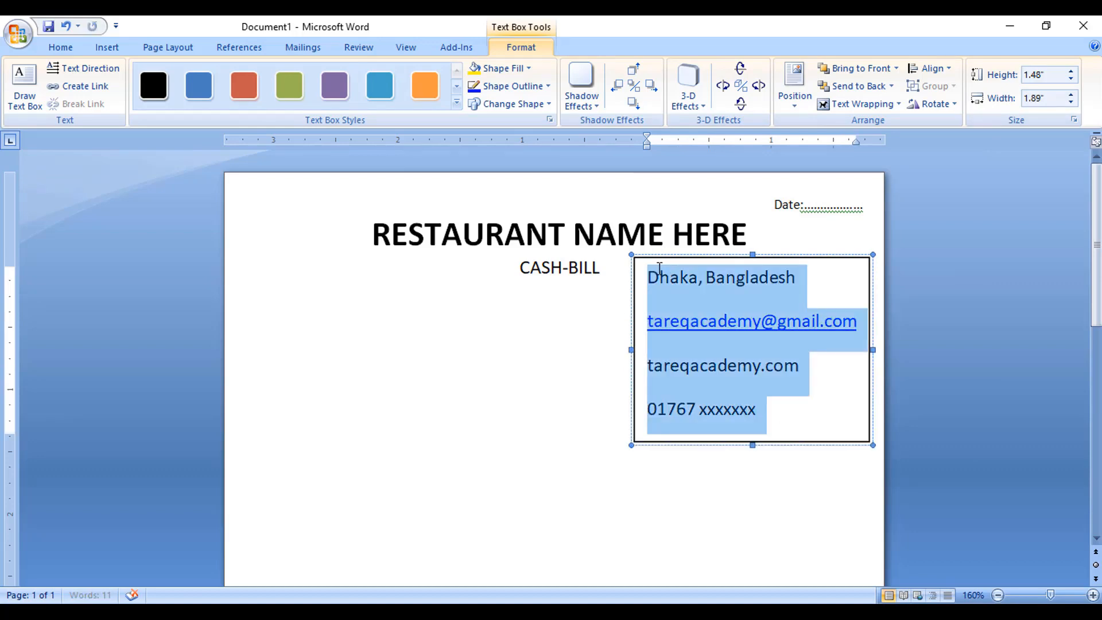
pyautogui.click(60, 48)
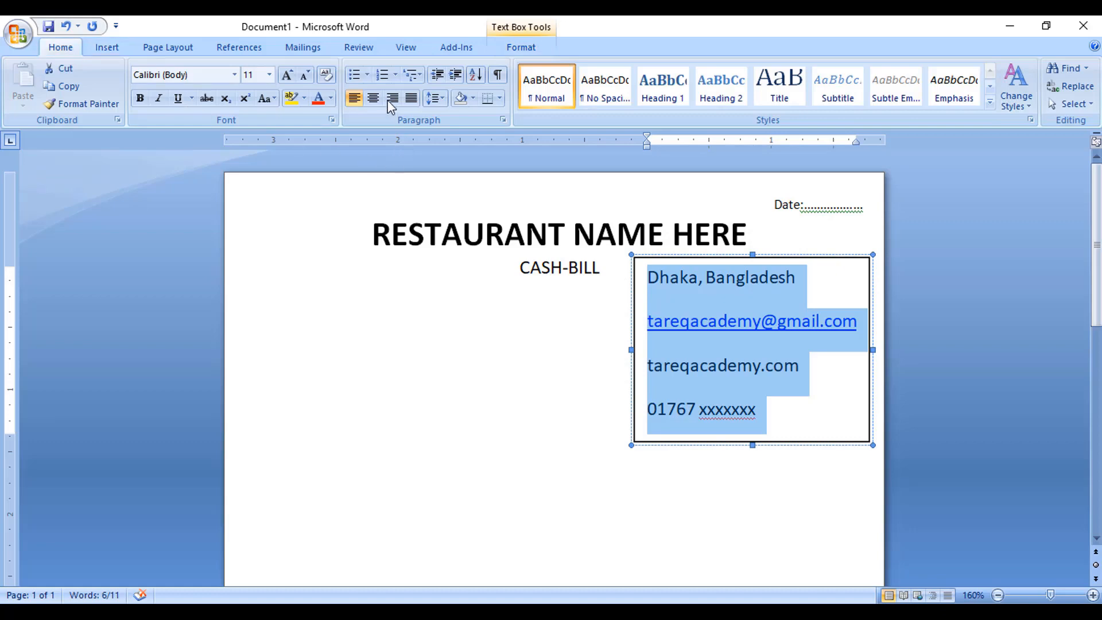
pyautogui.click(434, 98)
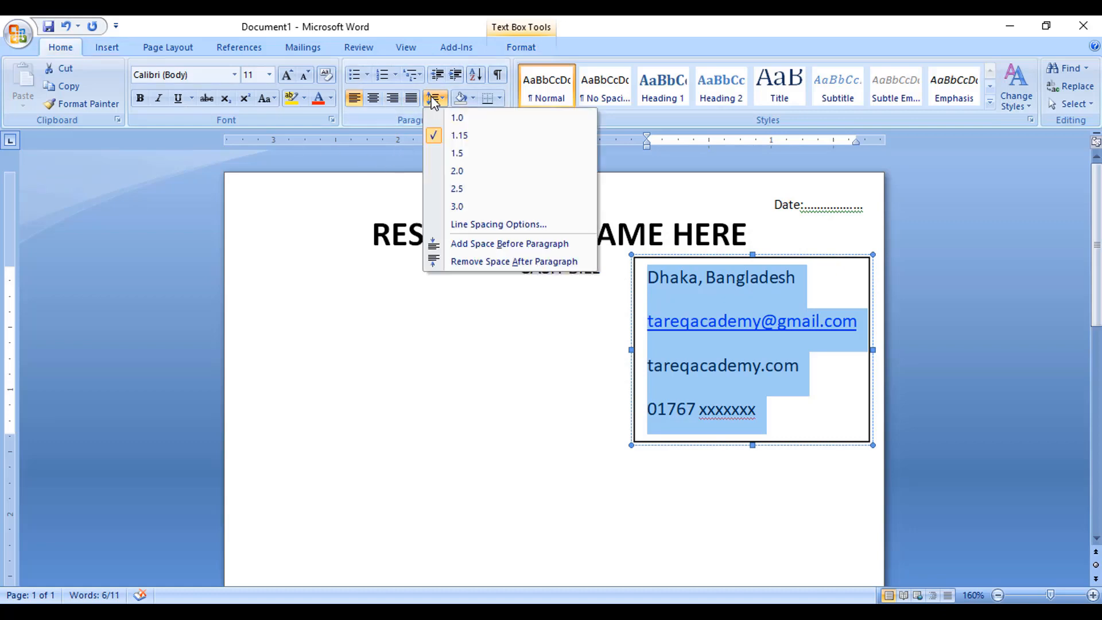
pyautogui.click(460, 263)
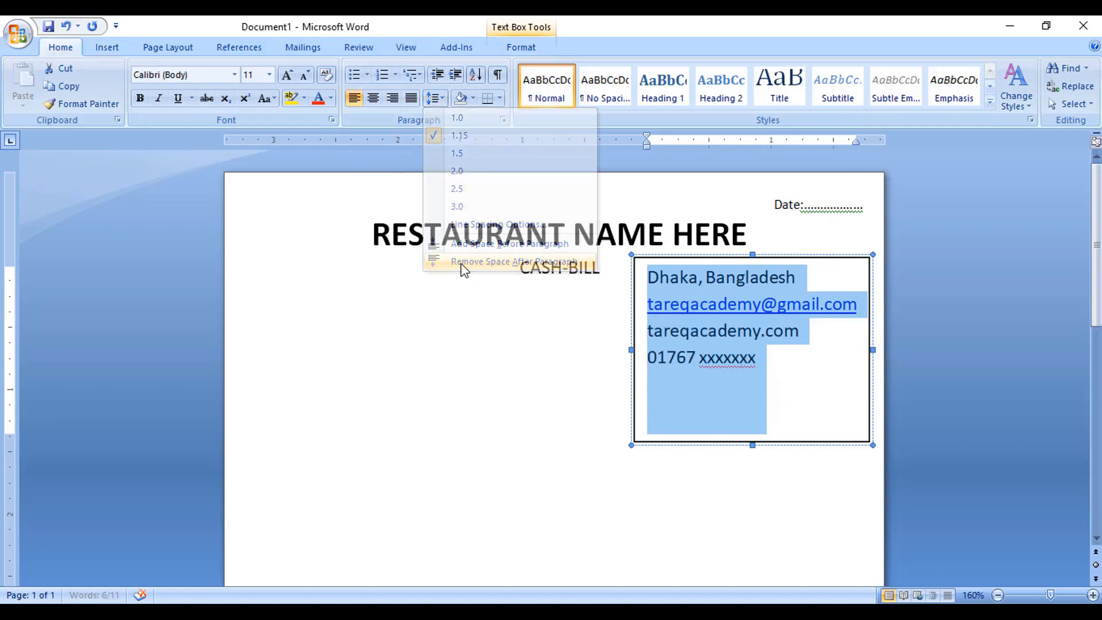
pyautogui.click(437, 99)
pyautogui.click(451, 118)
# Shorten the text box from its lower edge to fit the contact details and reduce their font size to 10.
pyautogui.click(750, 437)
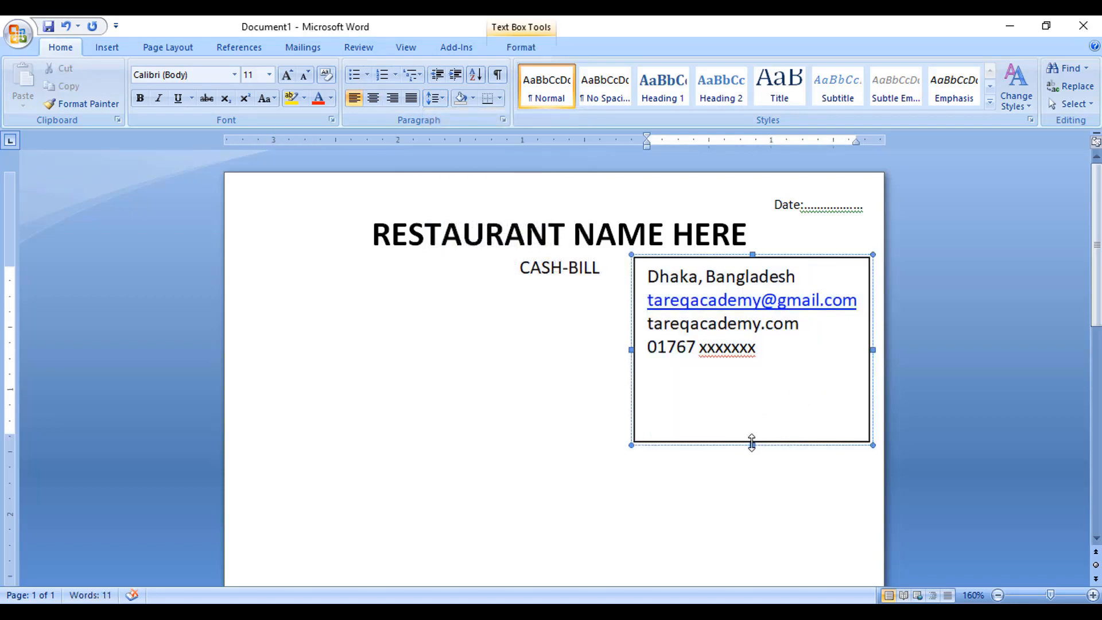
pyautogui.moveTo(751, 444); pyautogui.dragTo(647, 278)
pyautogui.click(306, 75)
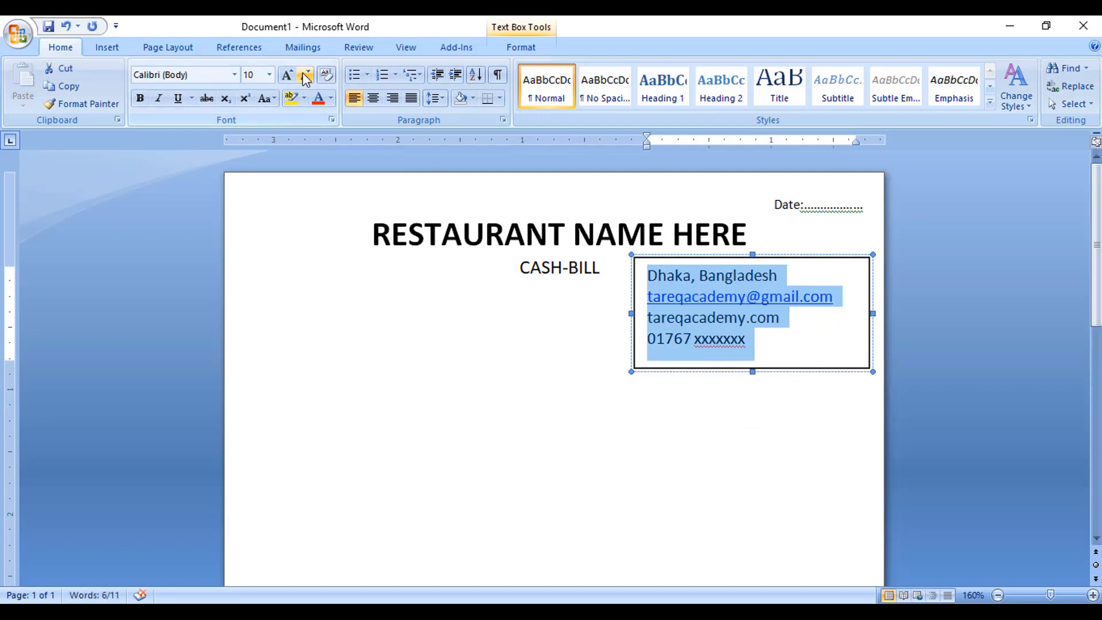
# Reduce the contact details to font size 9 and shorten their text box to about 0.71 inches high.
pyautogui.click(306, 76)
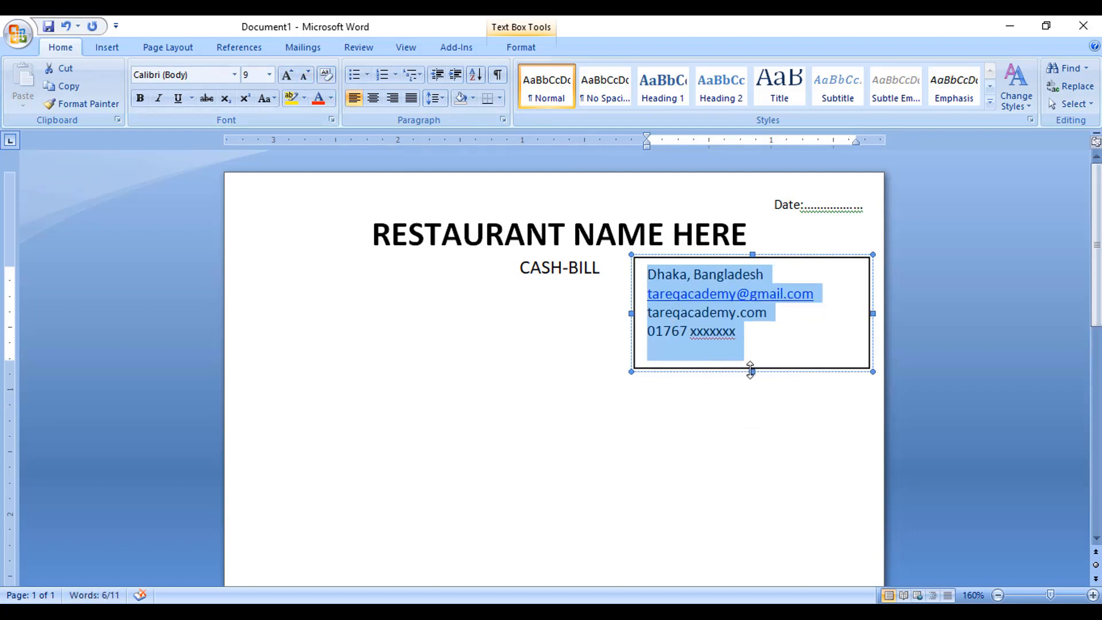
pyautogui.moveTo(750, 370); pyautogui.dragTo(743, 347)
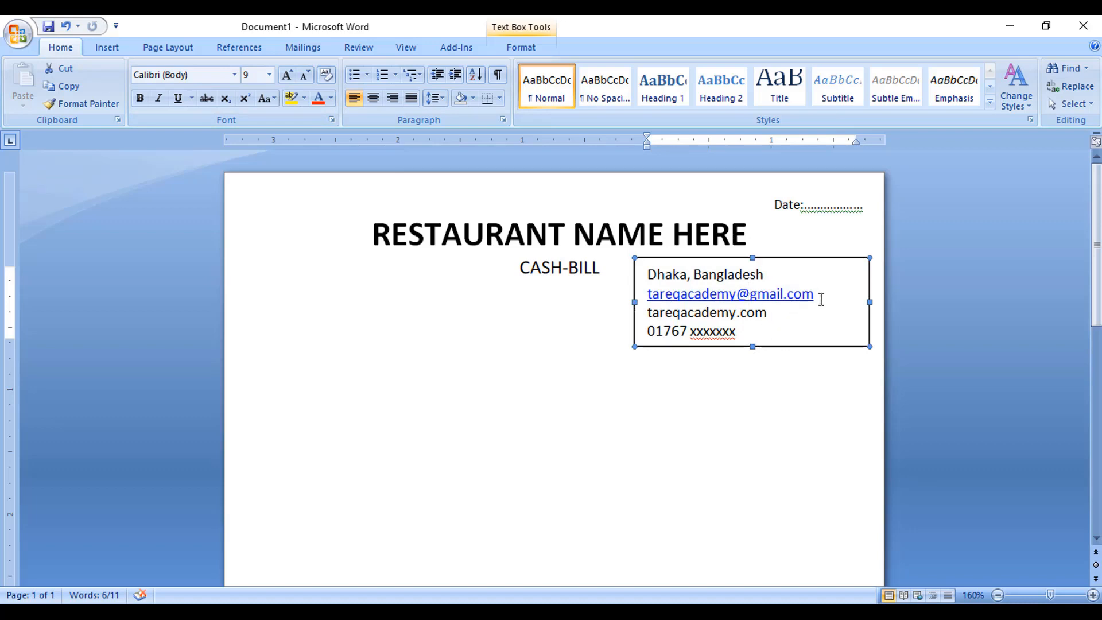
# Change the font colour of the e-mail line in the contact text box from blue to black.
pyautogui.moveTo(821, 299); pyautogui.dragTo(644, 295)
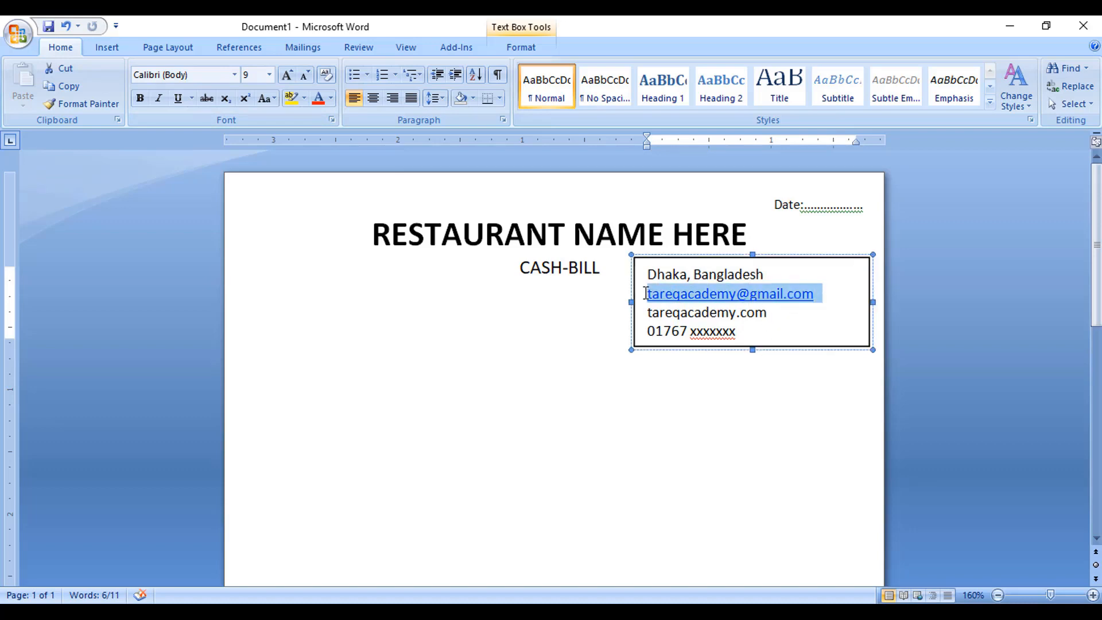
pyautogui.click(332, 98)
pyautogui.click(336, 118)
pyautogui.click(569, 361)
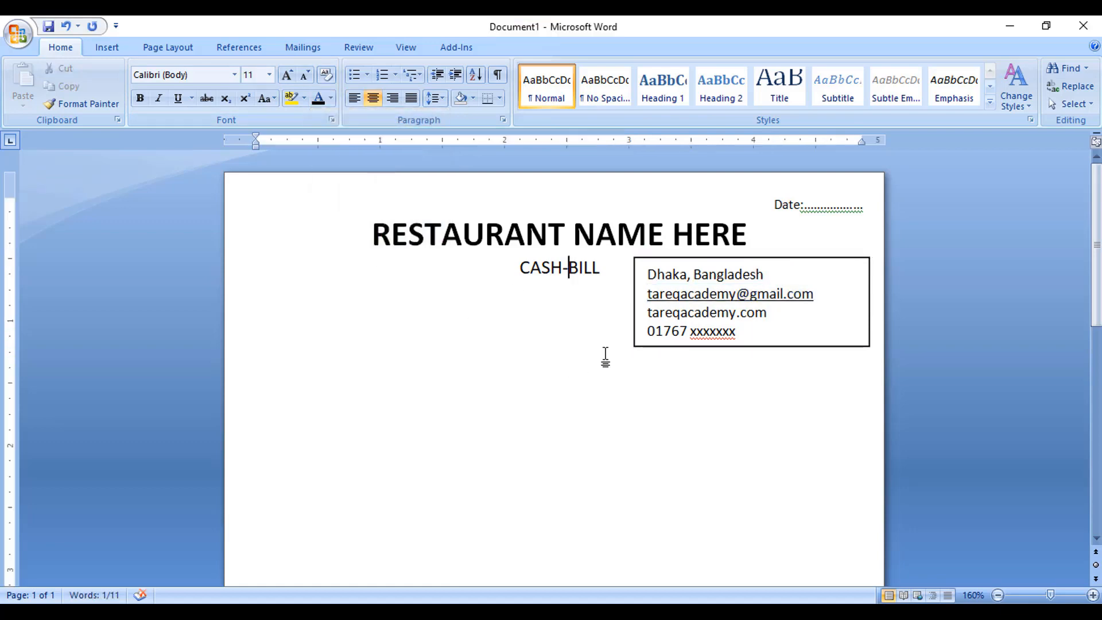
# Set the contact details text box to No Fill and No Outline.
pyautogui.click(741, 258)
pyautogui.click(522, 48)
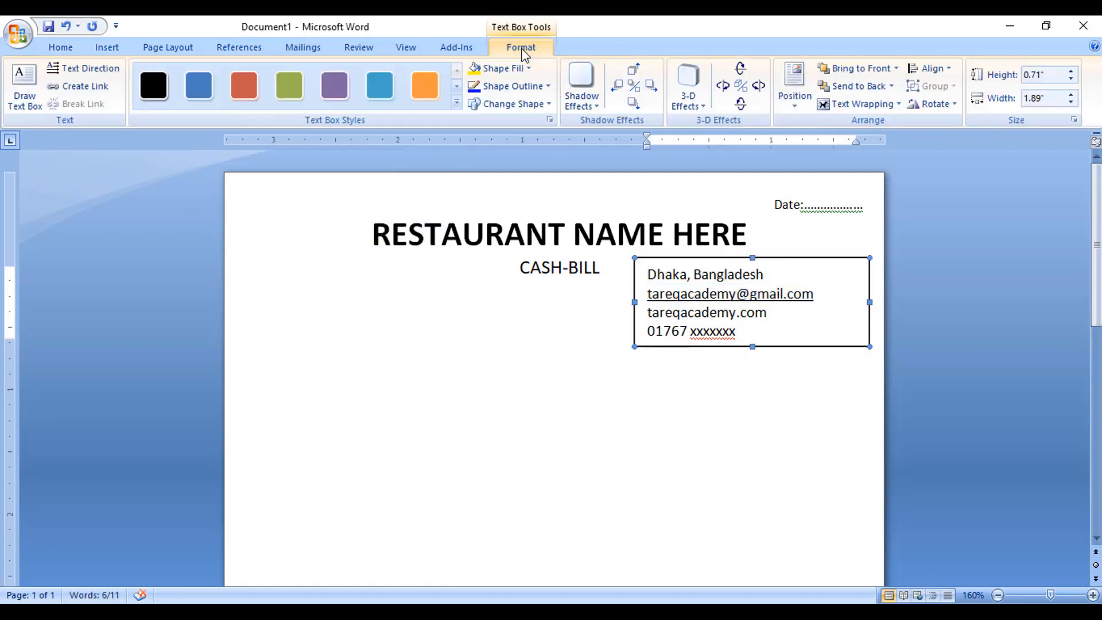
pyautogui.click(500, 68)
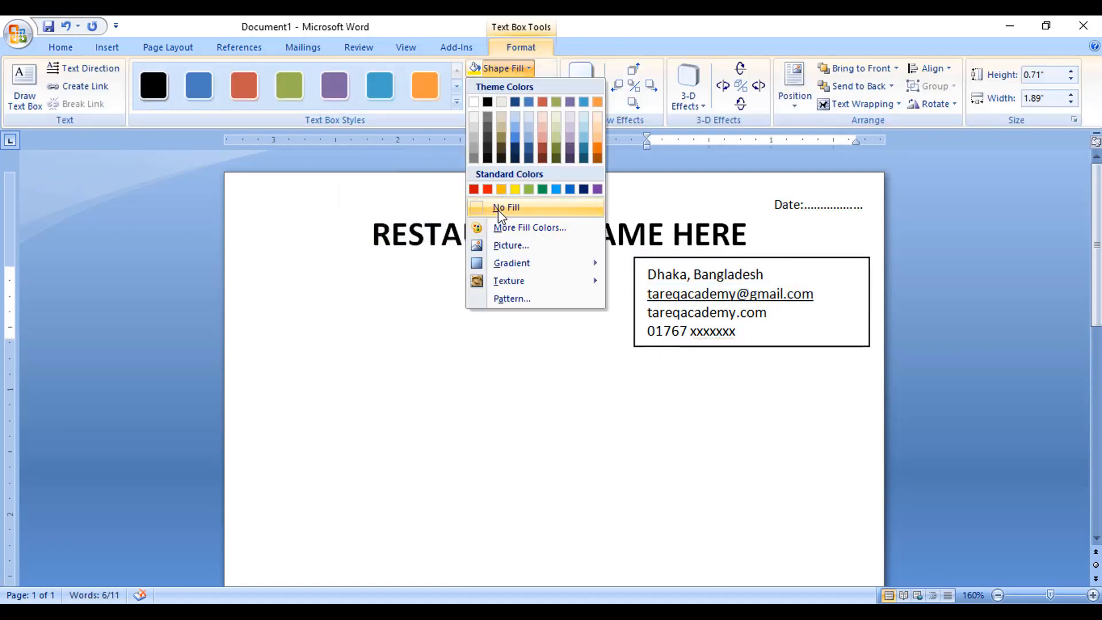
pyautogui.click(499, 209)
pyautogui.click(513, 86)
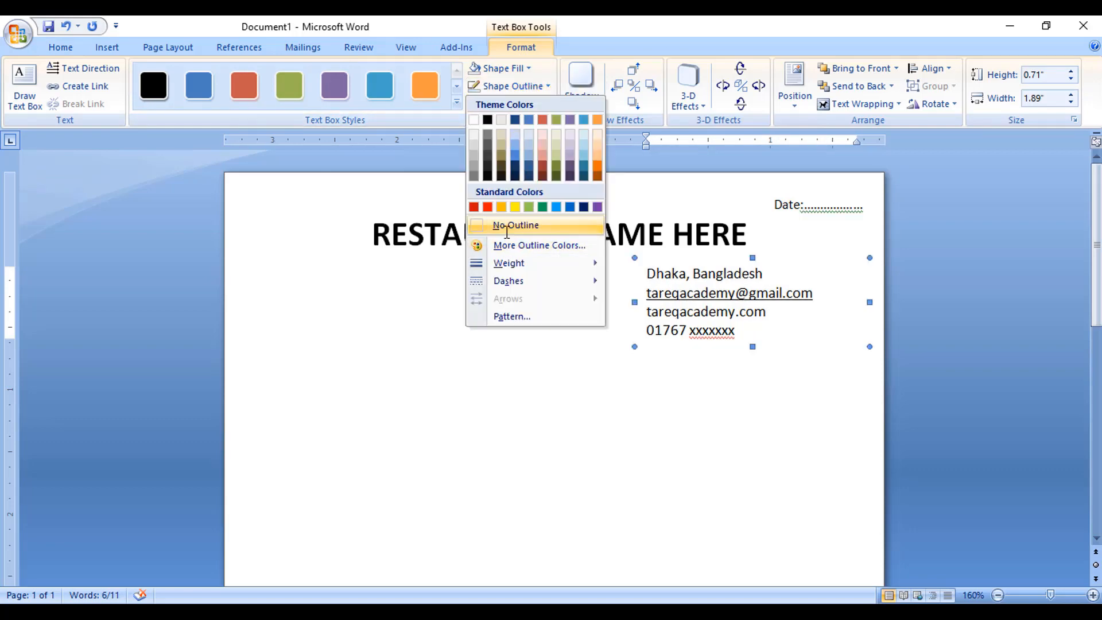
pyautogui.click(507, 228)
pyautogui.click(546, 387)
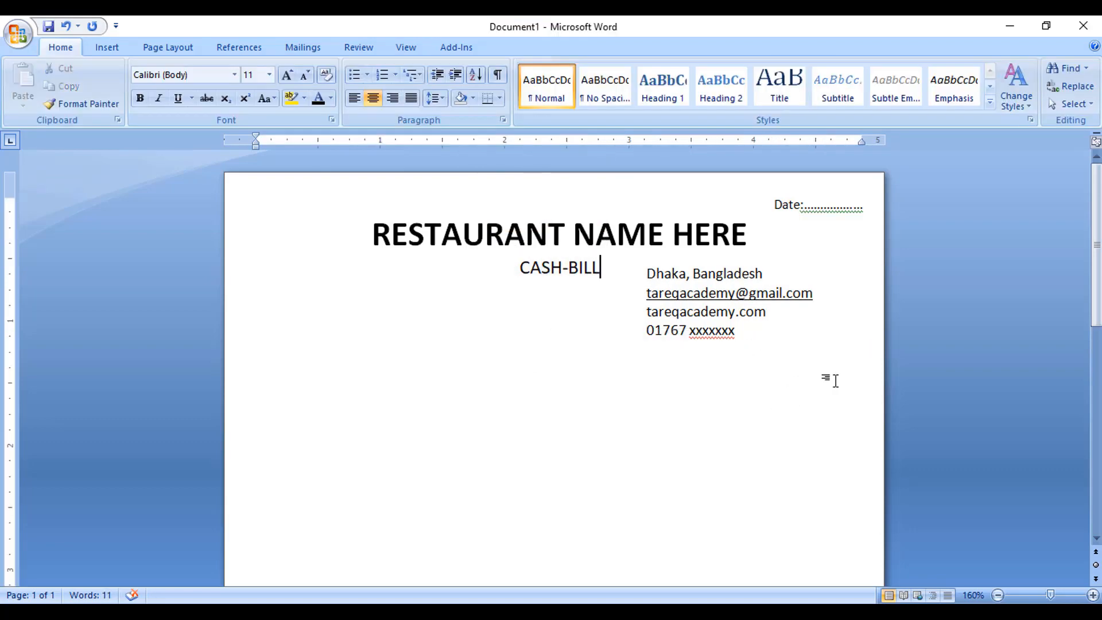
pyautogui.click(744, 330)
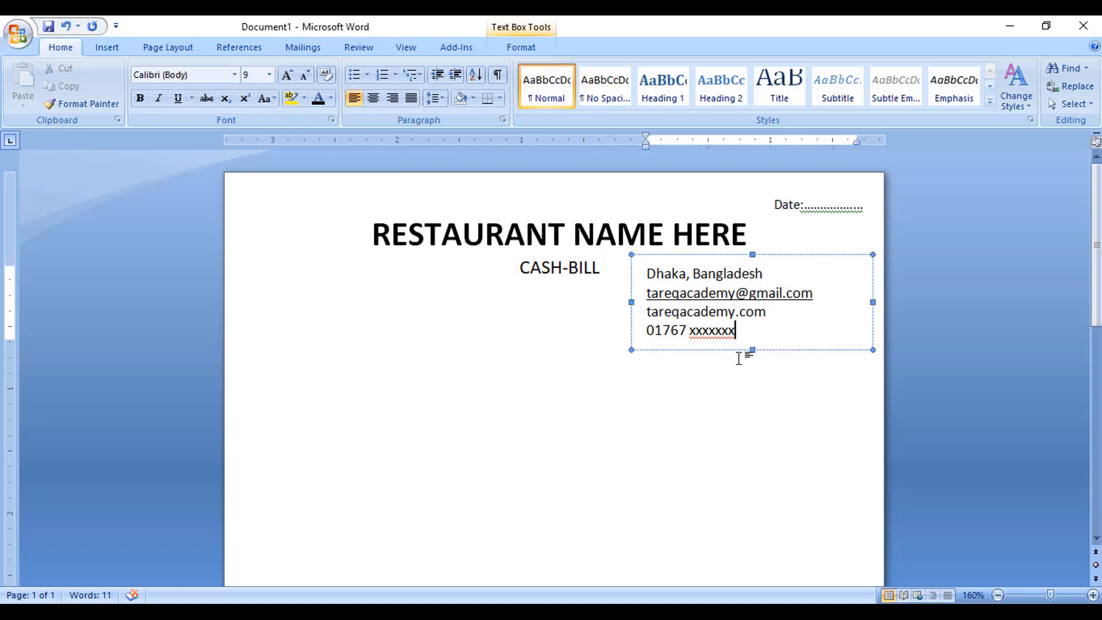
pyautogui.press('Escape')
pyautogui.click(761, 401)
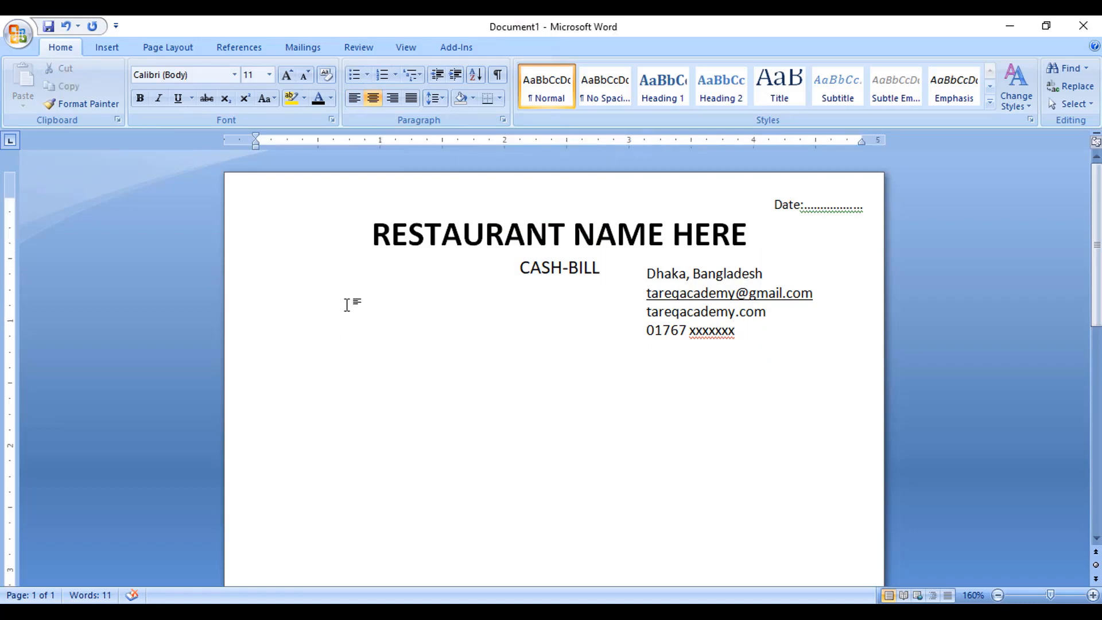
pyautogui.click(563, 369)
# Set the restaurant logo's text wrapping to In Front of Text and shrink it to fit beside the heading.
pyautogui.click(321, 249)
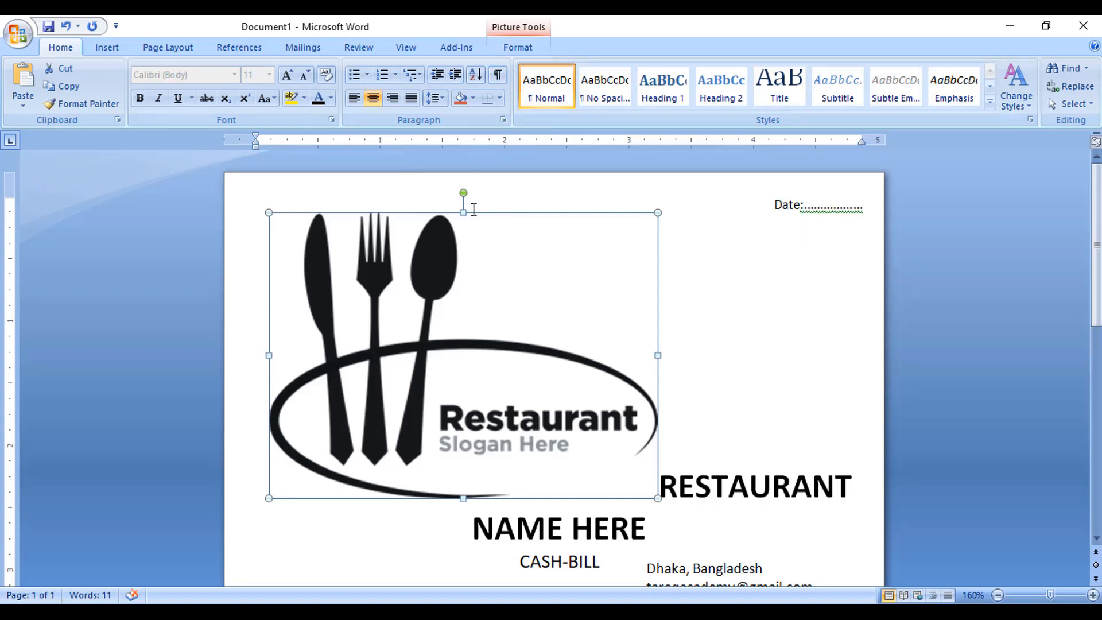
pyautogui.click(520, 46)
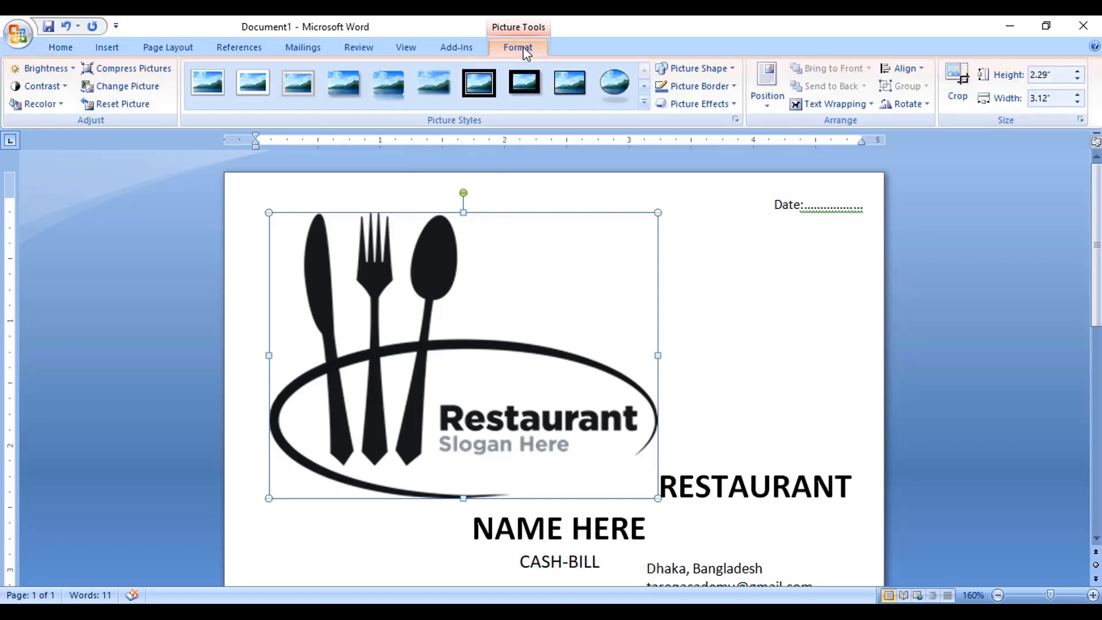
pyautogui.click(815, 104)
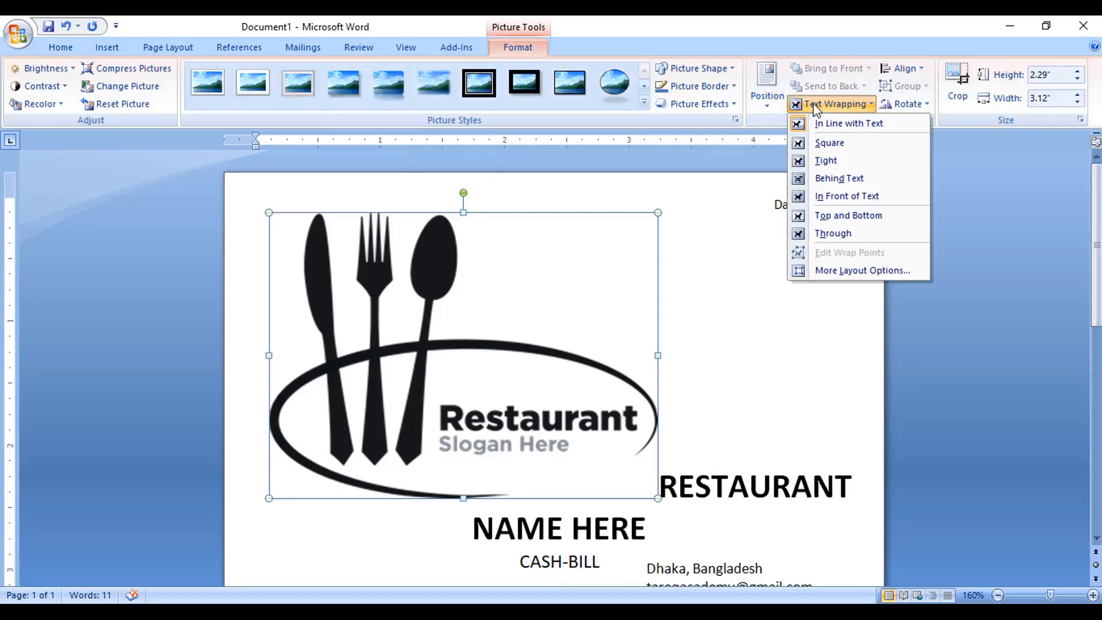
pyautogui.click(834, 196)
pyautogui.moveTo(657, 498); pyautogui.dragTo(415, 298)
pyautogui.click(443, 323)
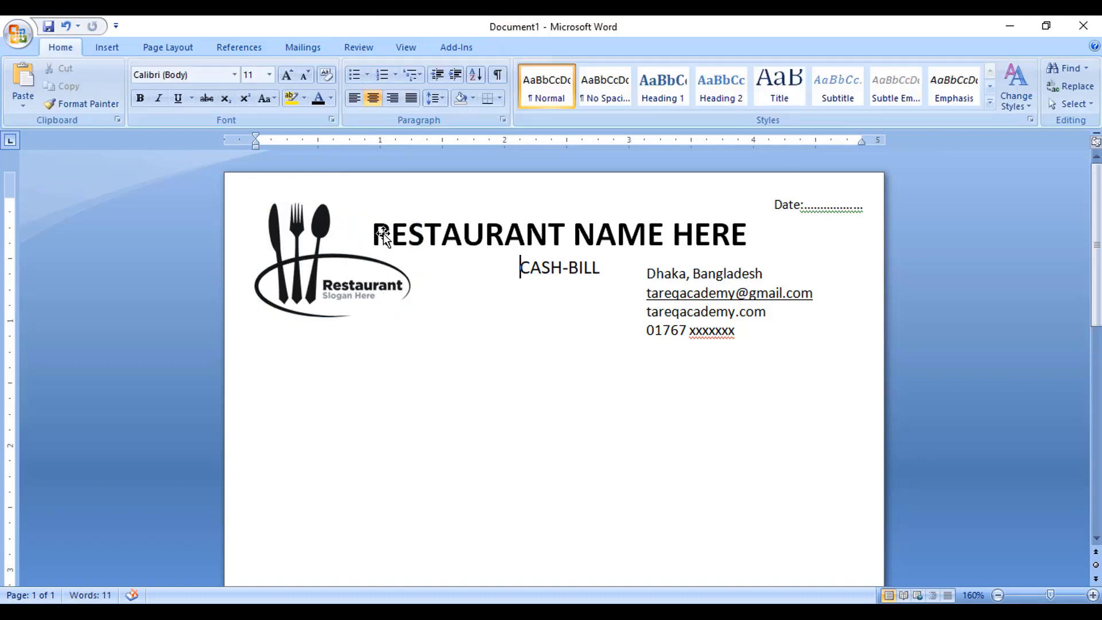
# Enlarge the "RESTAURANT NAME HERE" heading to font size 21.
pyautogui.click(389, 236)
pyautogui.click(505, 235)
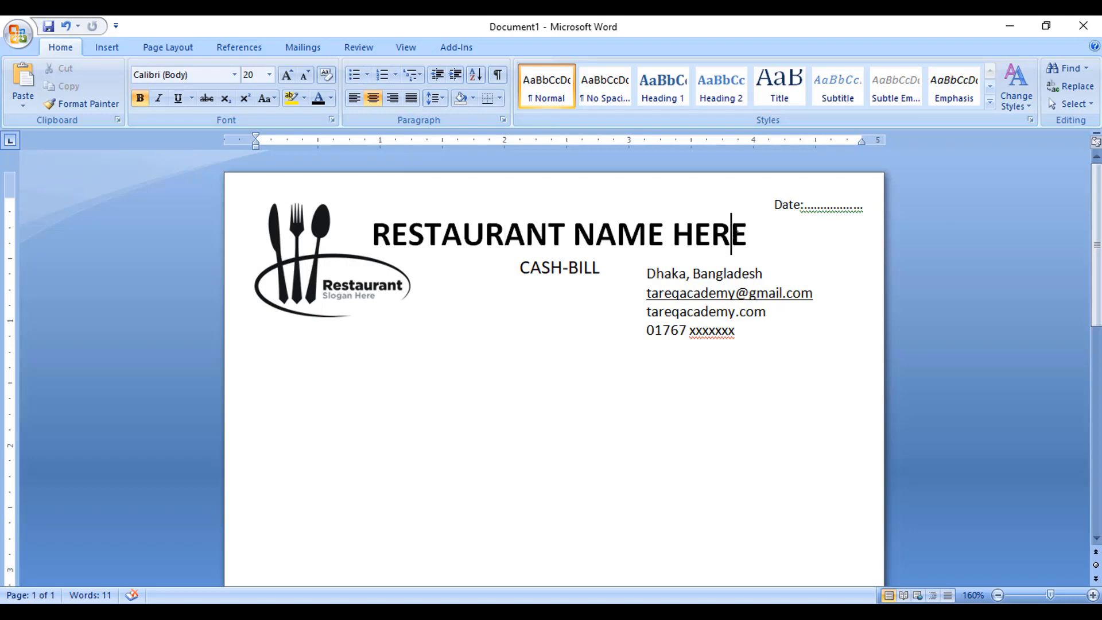
pyautogui.moveTo(736, 233); pyautogui.dragTo(390, 243)
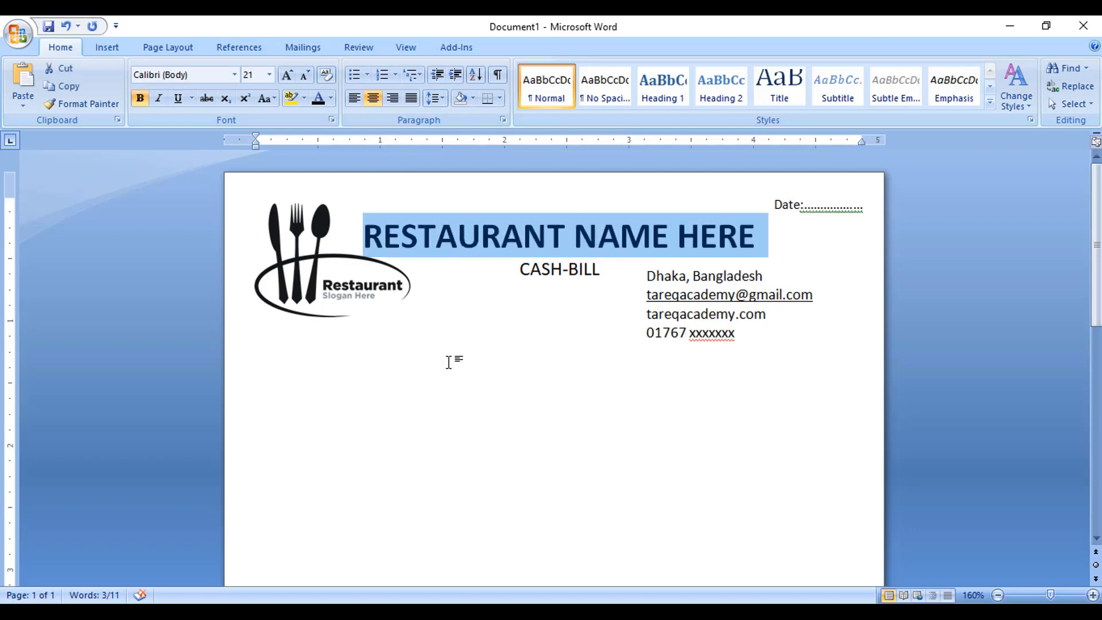
pyautogui.click(450, 361)
# Nudge the restaurant logo slightly down and to the right in small increments.
pyautogui.click(367, 301)
pyautogui.hotkey('ctrl', 'Down')
pyautogui.hotkey('ctrl', 'Down')
pyautogui.hotkey('ctrl', 'Down')
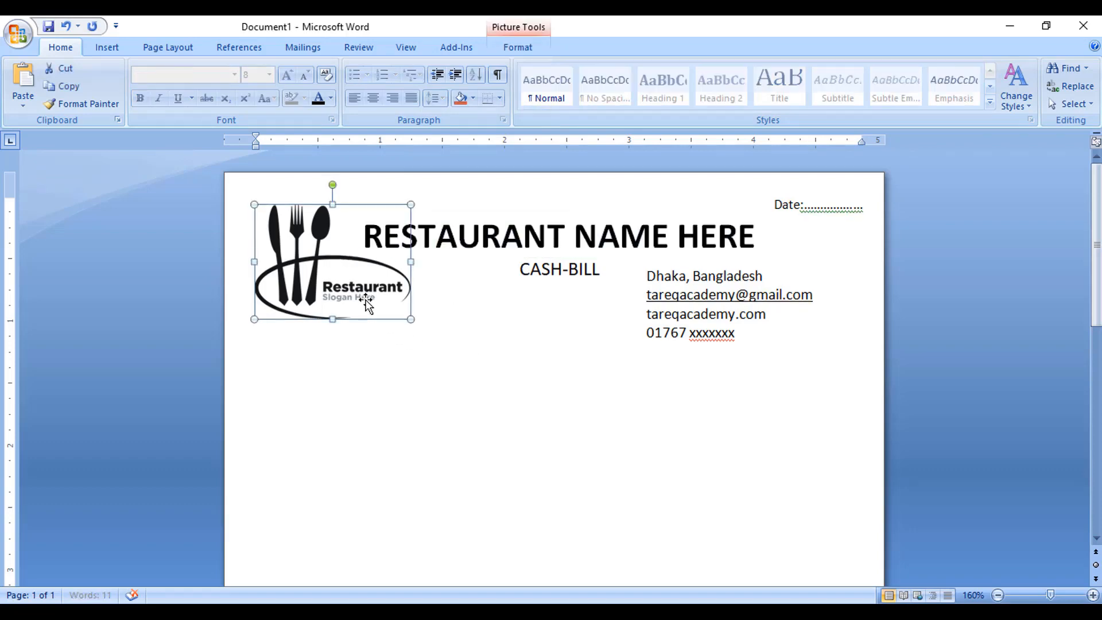
pyautogui.hotkey('ctrl', 'Right')
pyautogui.hotkey('ctrl', 'Right')
pyautogui.hotkey('ctrl', 'Right')
pyautogui.hotkey('ctrl', 'Right')
pyautogui.hotkey('ctrl', 'Right')
pyautogui.hotkey('ctrl', 'Right')
pyautogui.hotkey('ctrl', 'Right')
pyautogui.hotkey('ctrl', 'Right')
pyautogui.hotkey('ctrl', 'Right')
pyautogui.hotkey('ctrl', 'Right')
pyautogui.hotkey('ctrl', 'Right')
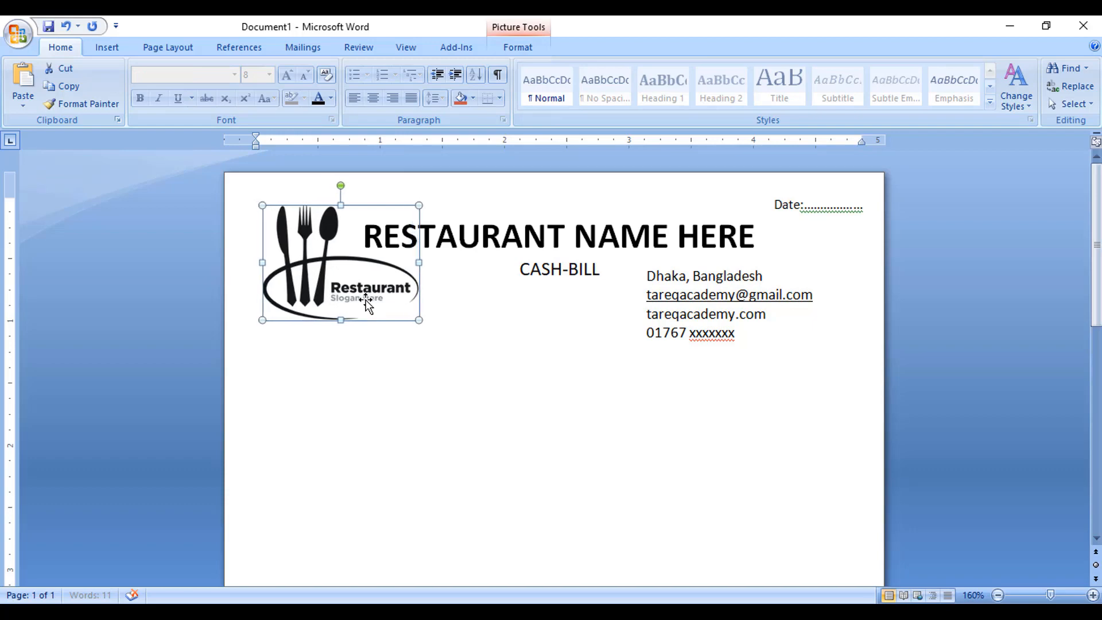
pyautogui.click(517, 426)
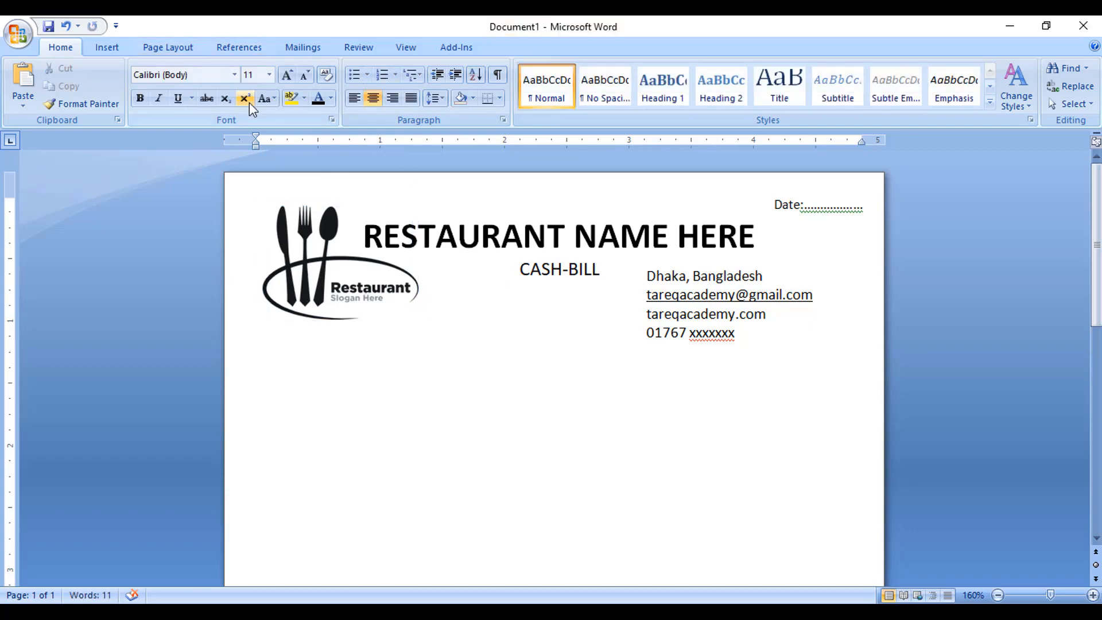
pyautogui.click(105, 48)
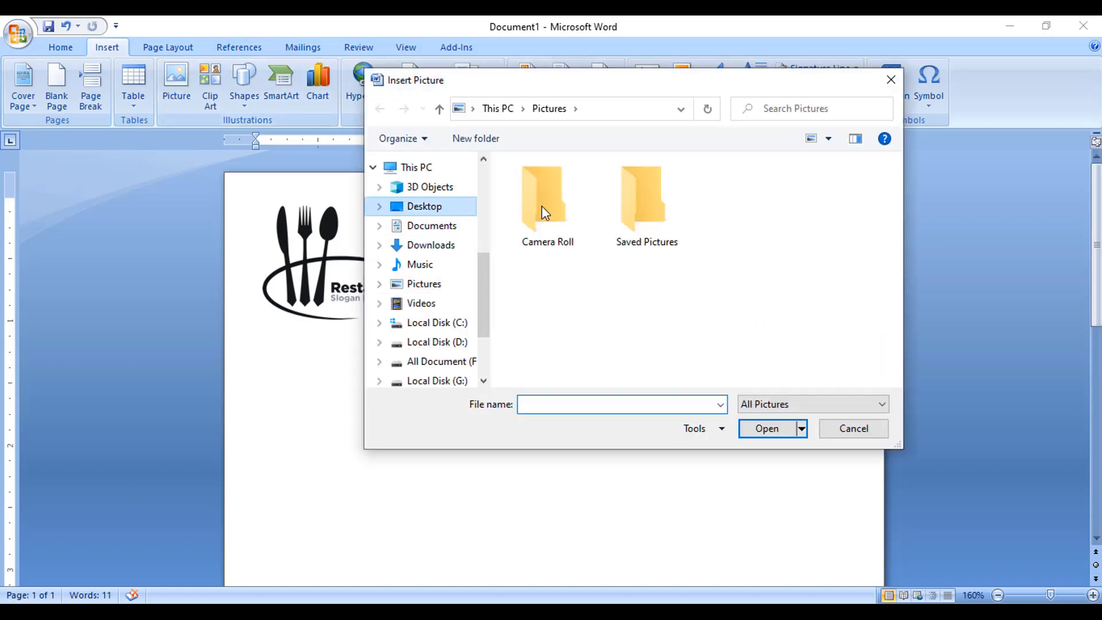
pyautogui.click(852, 430)
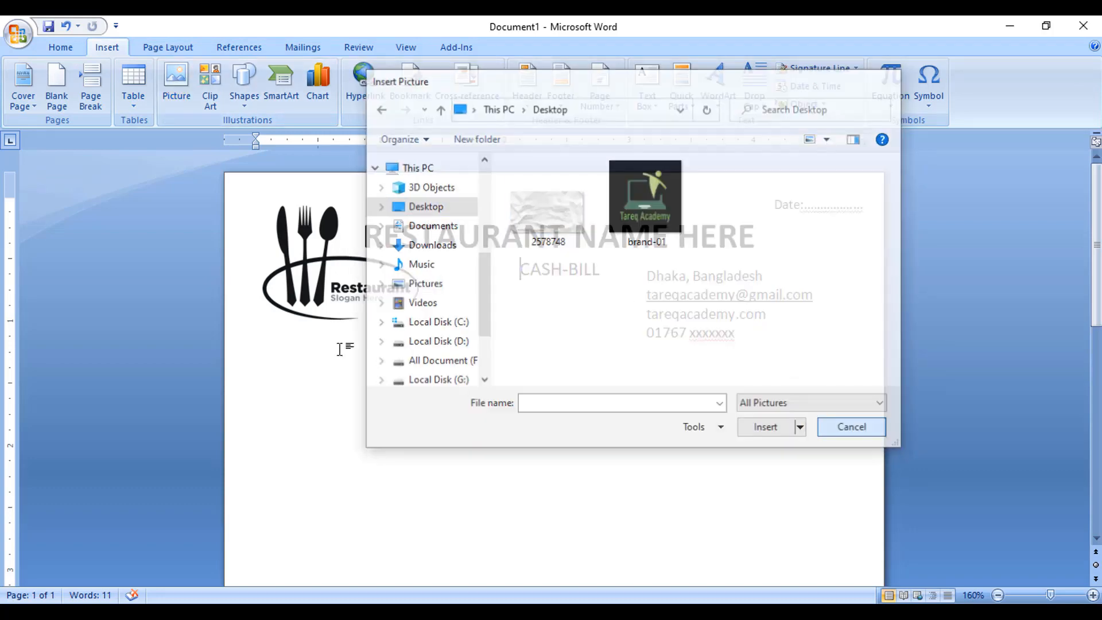
pyautogui.click(544, 423)
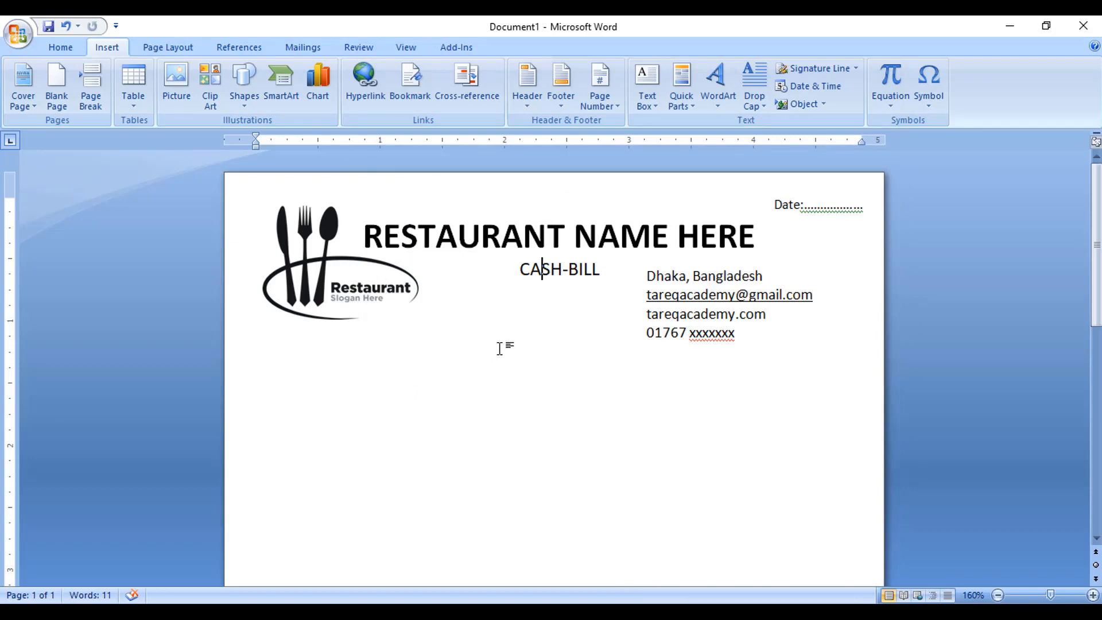
pyautogui.click(702, 344)
pyautogui.click(387, 347)
# Draw a wide text box below the restaurant logo and the CASH-BILL line.
pyautogui.click(660, 100)
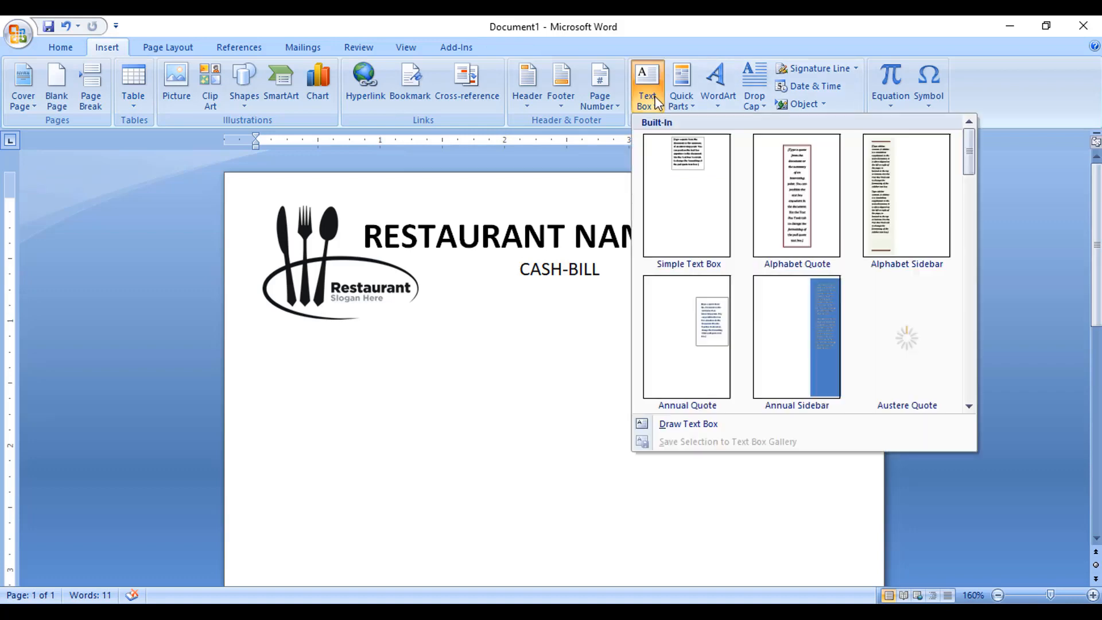
pyautogui.click(673, 423)
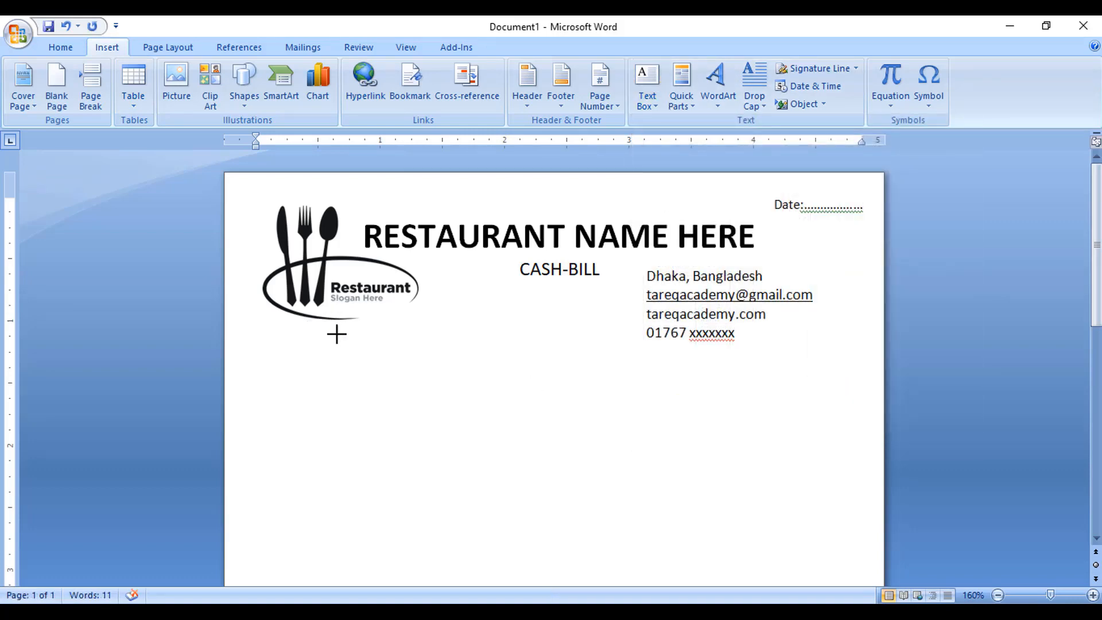
pyautogui.moveTo(317, 322)
pyautogui.mouseDown()
pyautogui.moveTo(541, 416)
pyautogui.moveTo(592, 417)
pyautogui.mouseUp()
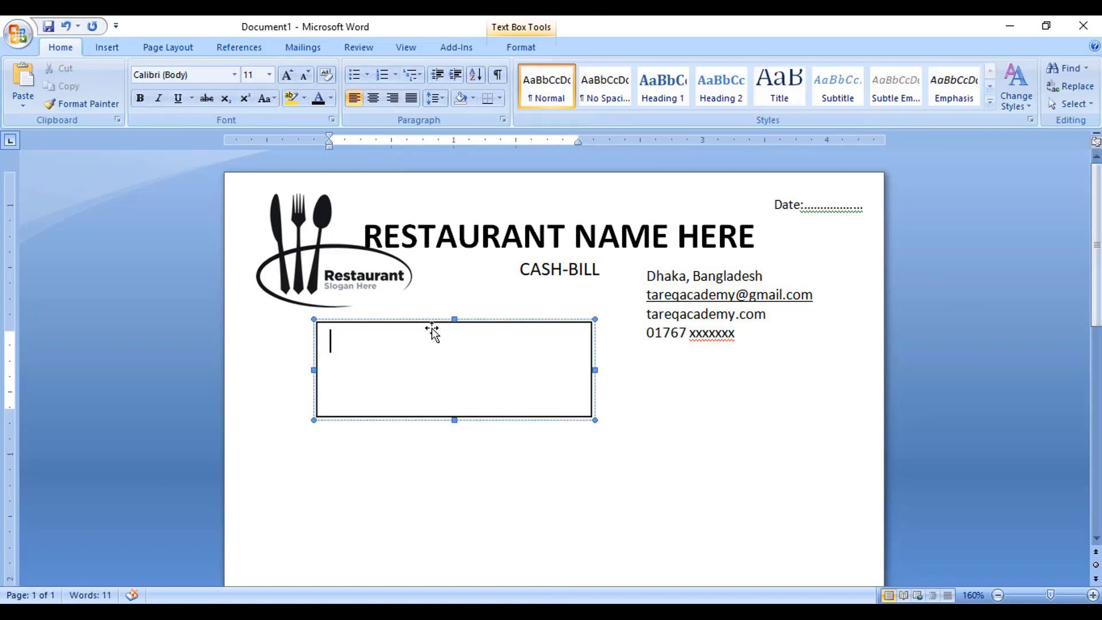
# Move the new text box slightly up and left, closer to the logo, and make it taller and wider.
pyautogui.moveTo(432, 328); pyautogui.dragTo(417, 317)
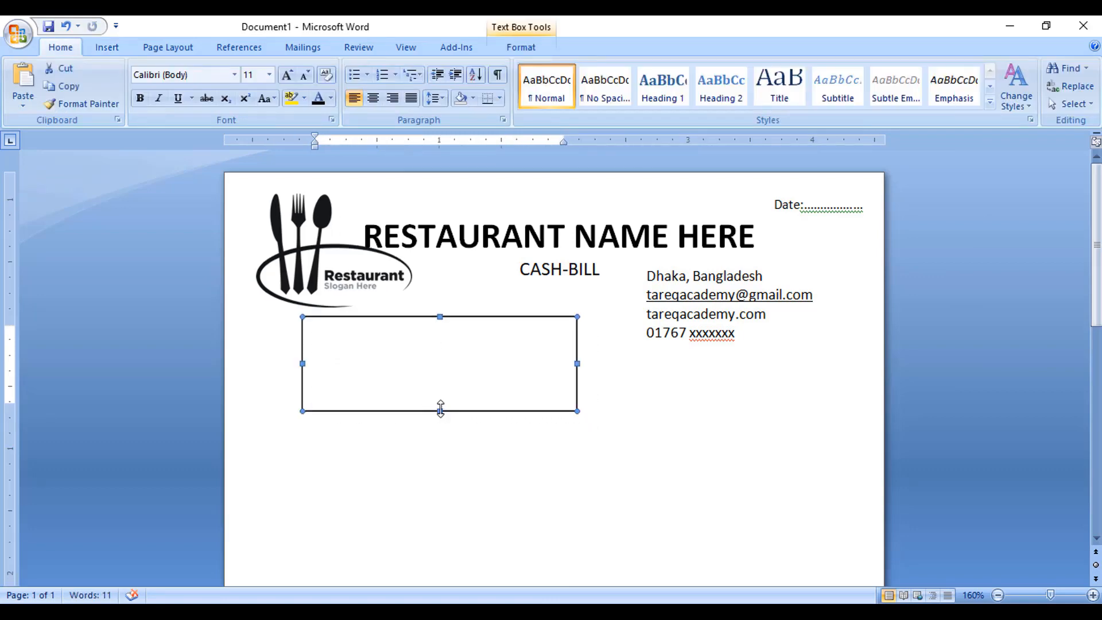
pyautogui.moveTo(484, 421); pyautogui.dragTo(484, 430)
pyautogui.moveTo(583, 372); pyautogui.dragTo(619, 373)
# Paste the copied Customer Name, Customer Add and Customer Ph dotted lines into the text box below the logo.
pyautogui.click(379, 366)
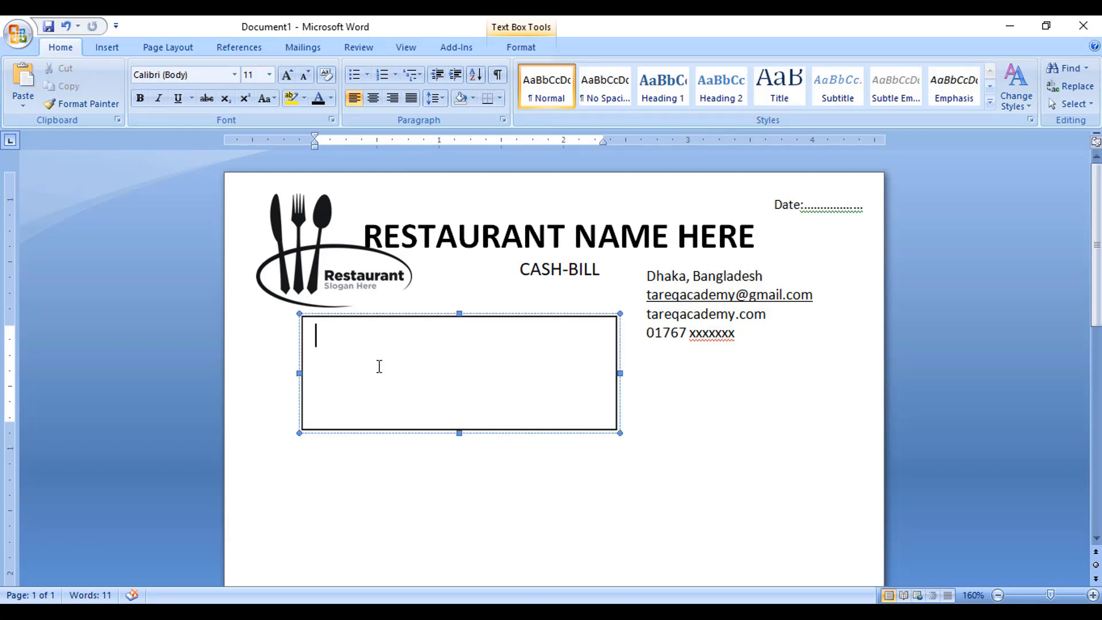
pyautogui.hotkey('ctrl', 'v')
# Remove the space after the customer paragraphs and set their line spacing to 1.0.
pyautogui.hotkey('ctrl', 'a')
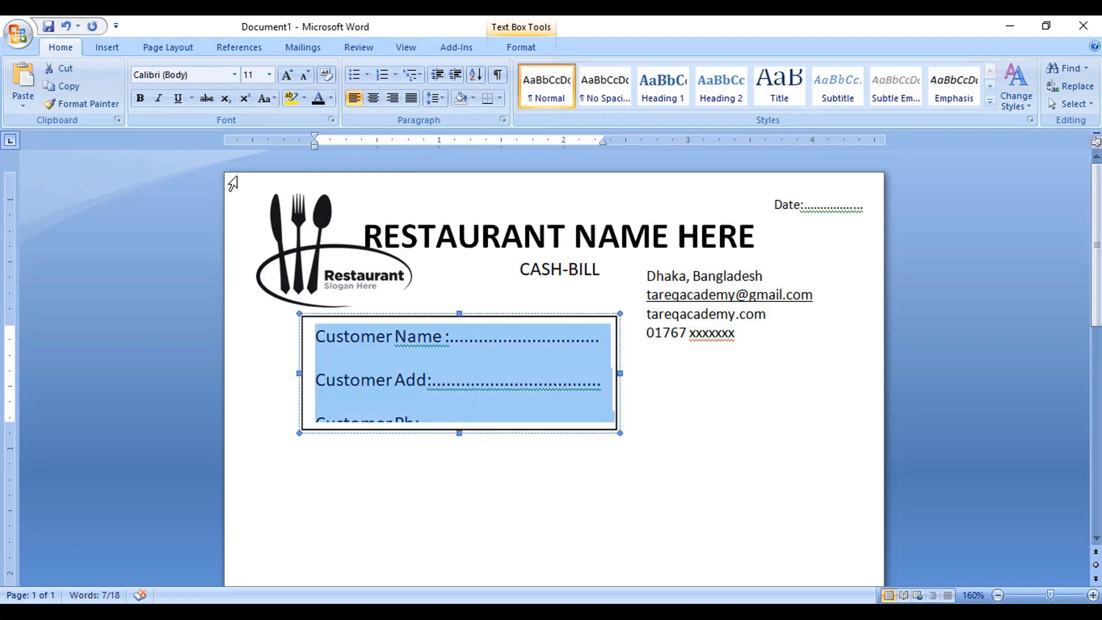
pyautogui.click(435, 98)
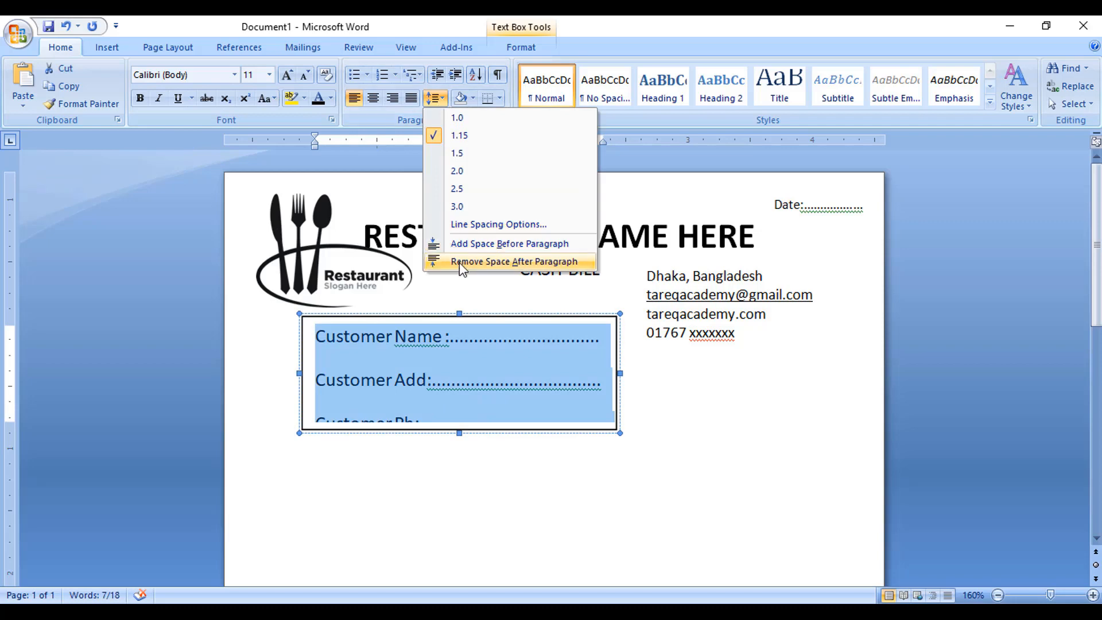
pyautogui.click(459, 262)
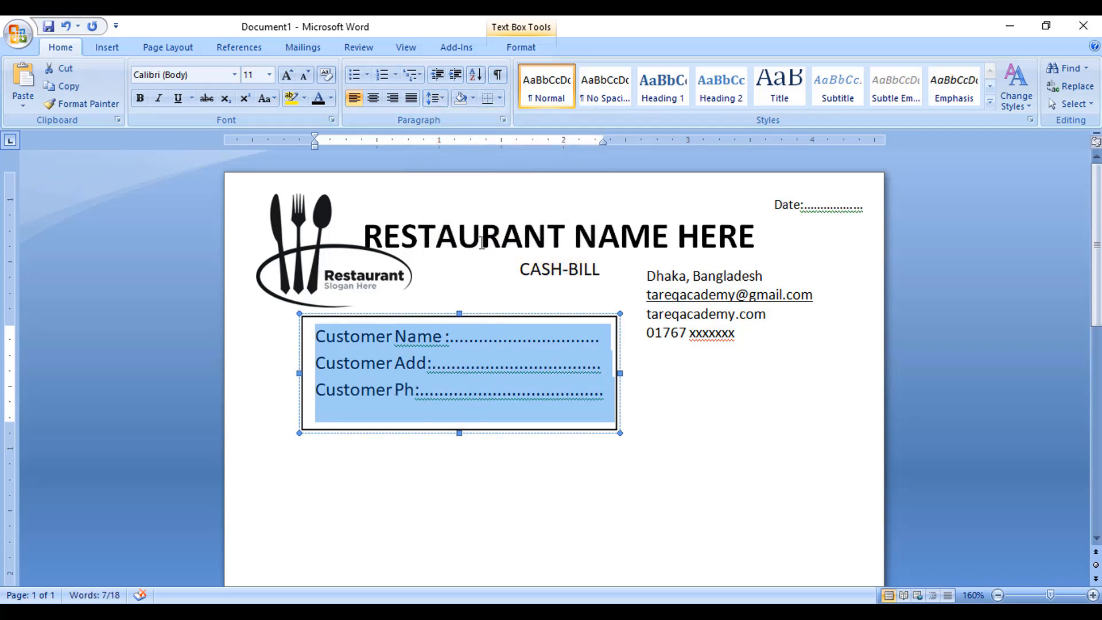
pyautogui.click(436, 98)
pyautogui.click(454, 117)
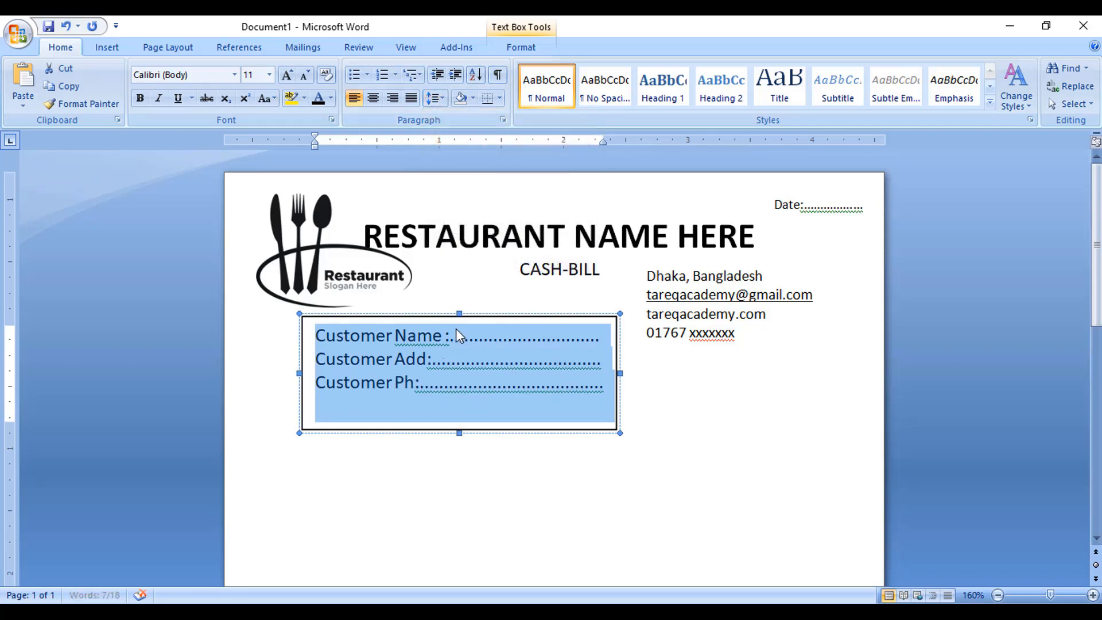
# Reduce the three customer lines in the text box to font size 10.
pyautogui.click(306, 77)
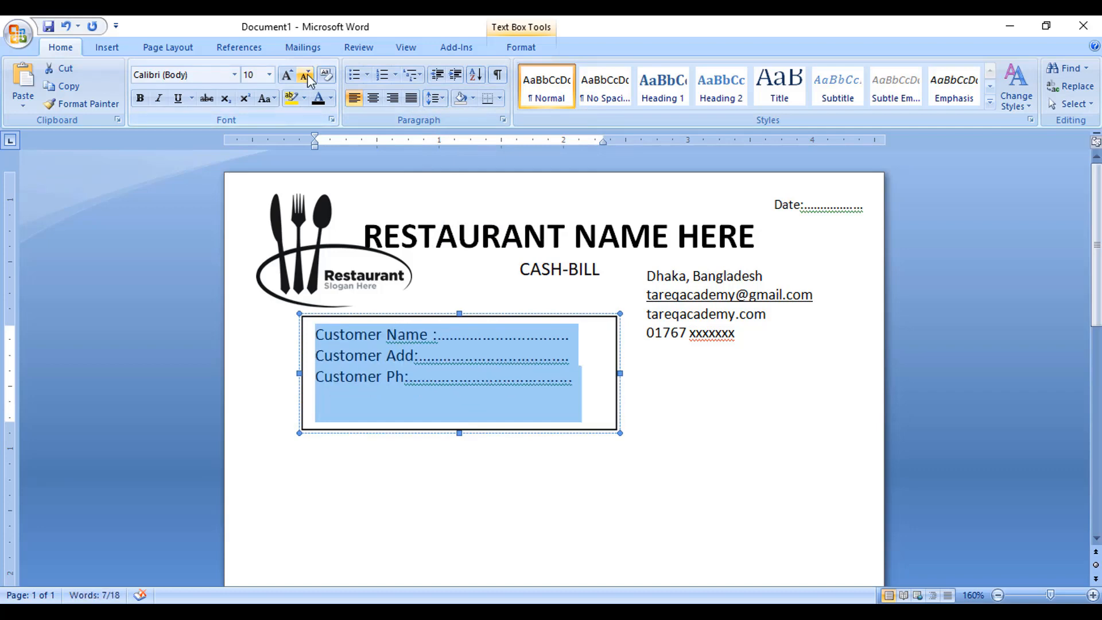
pyautogui.click(574, 376)
# Extend the dotted lines of the Customer Name, Customer Add and Customer Ph fields to equal length and shorten their text box.
pyautogui.click(576, 339)
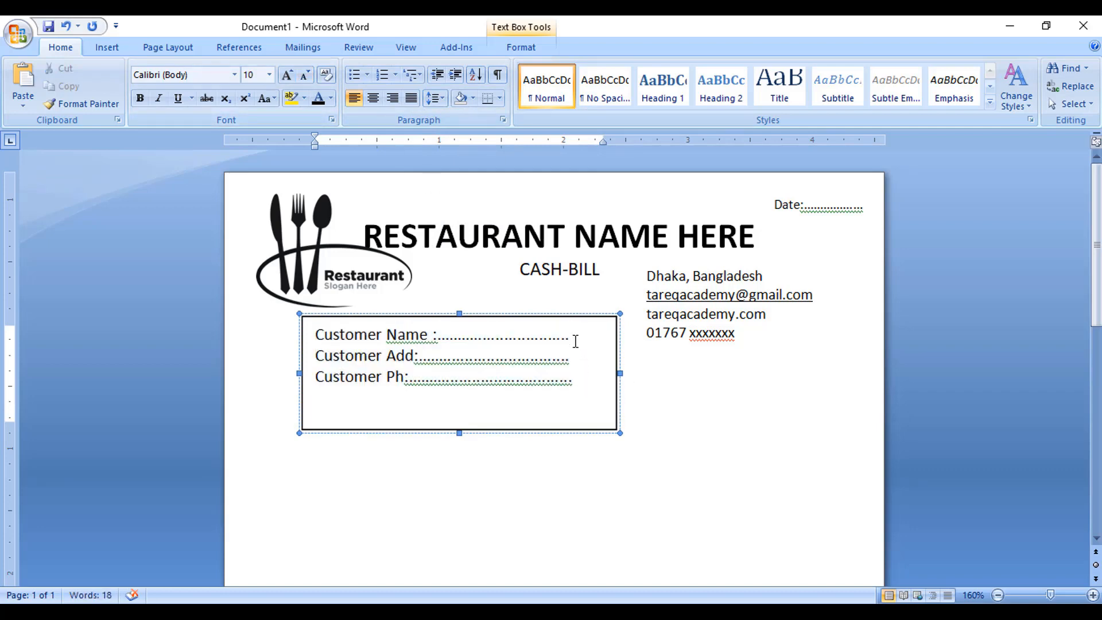
pyautogui.write('.......')
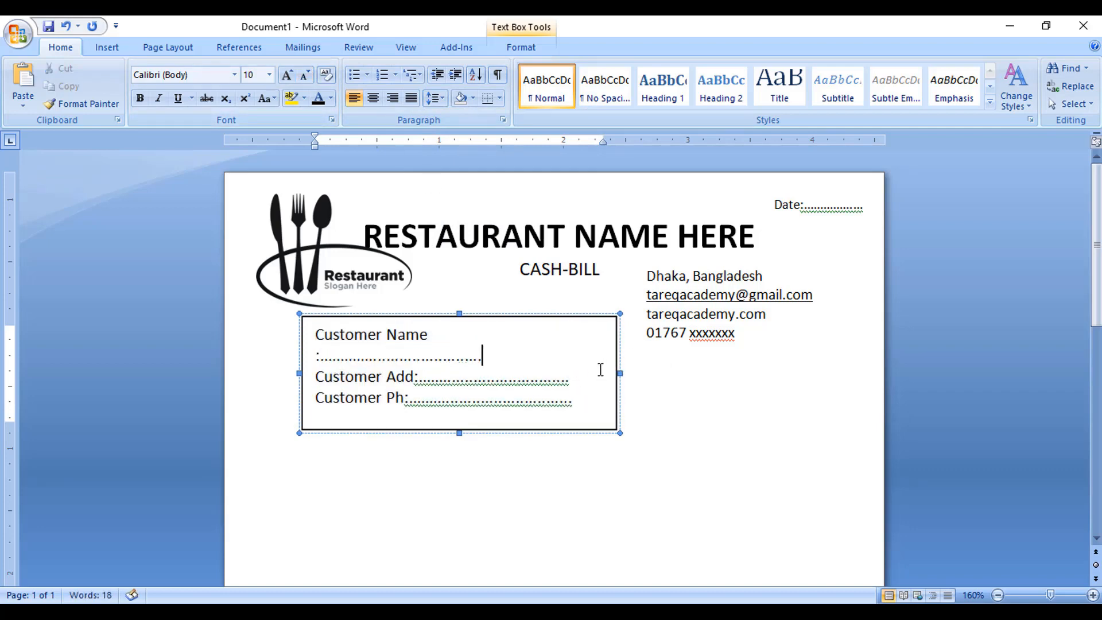
pyautogui.press('BackSpace')
pyautogui.click(596, 360)
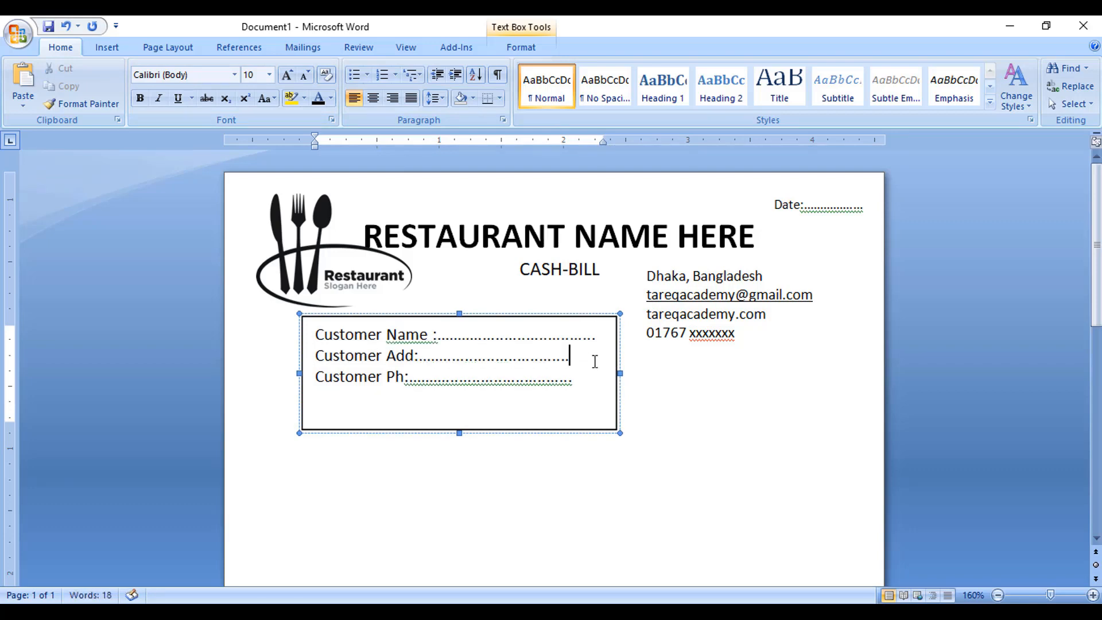
pyautogui.hotkey('ctrl', 'y')
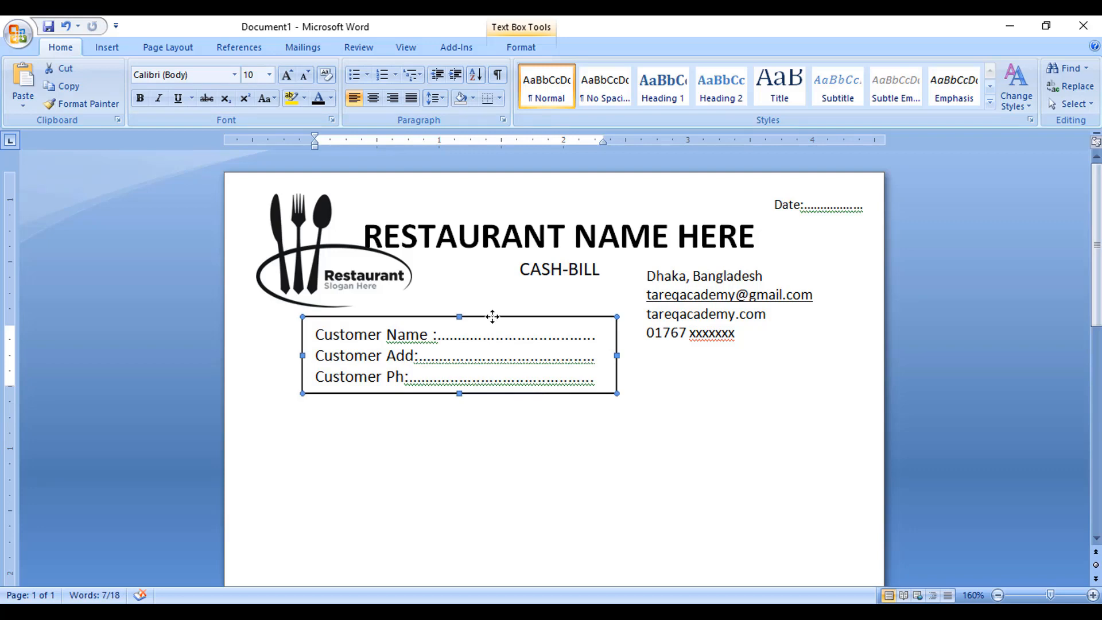
# Remove the outline and the fill from the customer details text box.
pyautogui.click(521, 47)
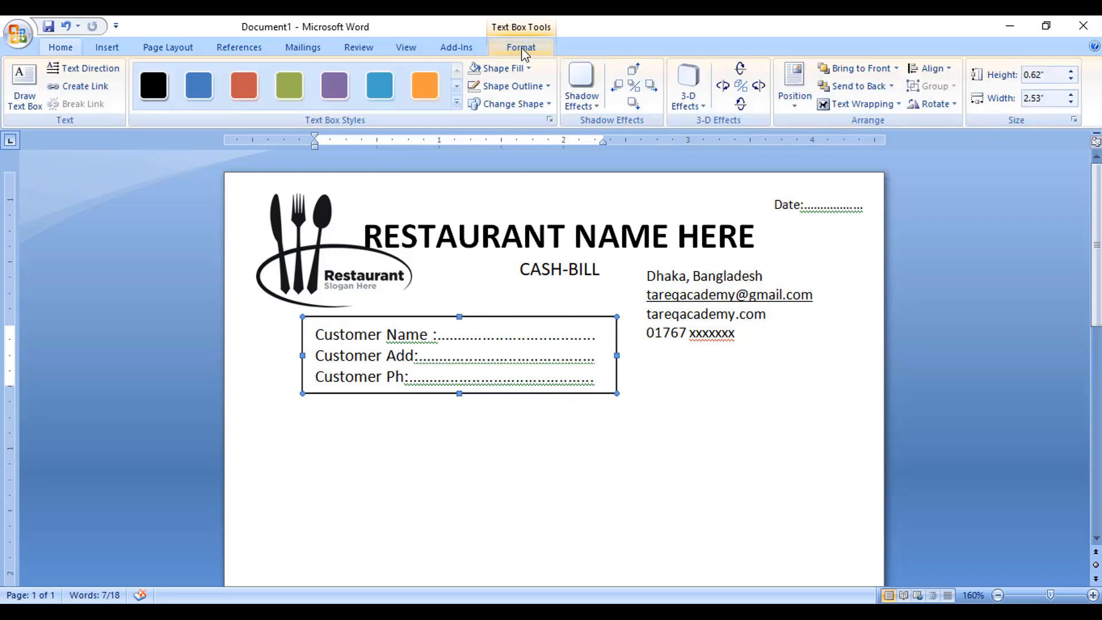
pyautogui.click(516, 86)
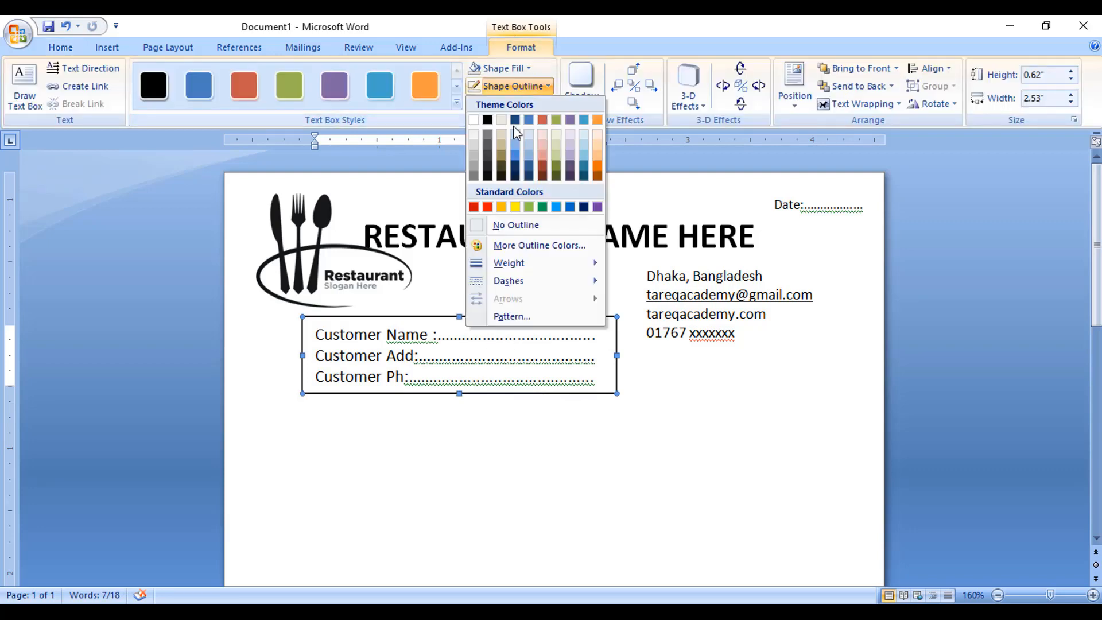
pyautogui.click(508, 224)
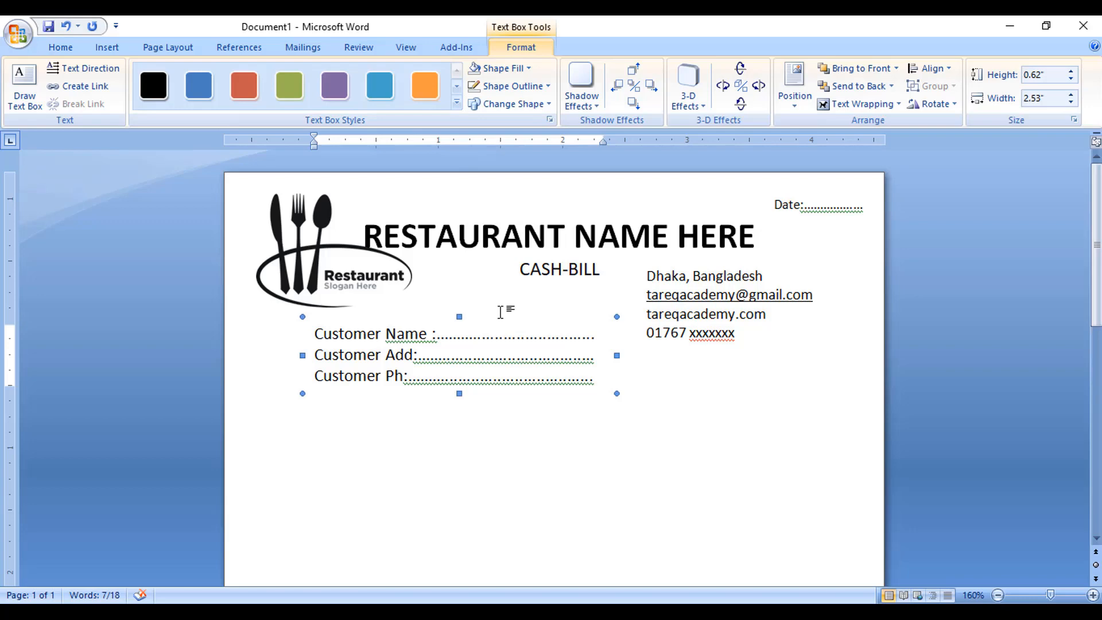
pyautogui.click(500, 68)
pyautogui.click(508, 207)
pyautogui.click(492, 344)
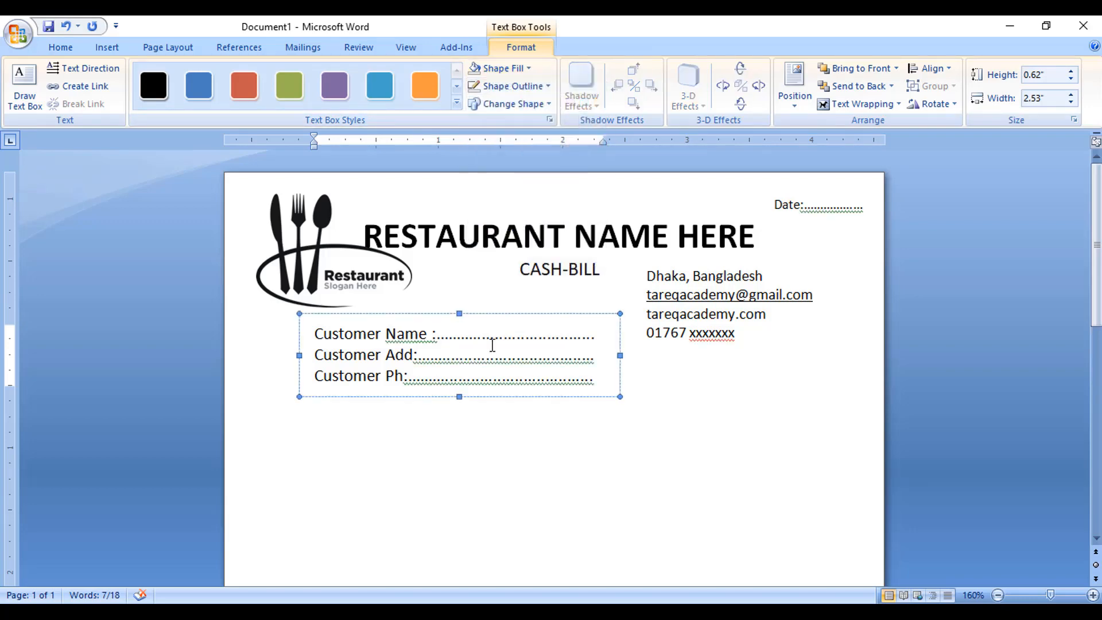
# Nudge the customer details text box up towards the logo and slightly to the right.
pyautogui.click(495, 313)
pyautogui.hotkey('ctrl', 'Up')
pyautogui.hotkey('ctrl', 'Up')
pyautogui.hotkey('ctrl', 'Up')
pyautogui.hotkey('ctrl', 'Up')
pyautogui.hotkey('ctrl', 'Up')
pyautogui.hotkey('ctrl', 'Up')
pyautogui.hotkey('ctrl', 'Up')
pyautogui.hotkey('ctrl', 'Up')
pyautogui.hotkey('ctrl', 'Up')
pyautogui.hotkey('ctrl', 'Up')
pyautogui.hotkey('ctrl', 'Up')
pyautogui.hotkey('ctrl', 'Up')
pyautogui.hotkey('ctrl', 'Up')
pyautogui.hotkey('ctrl', 'Up')
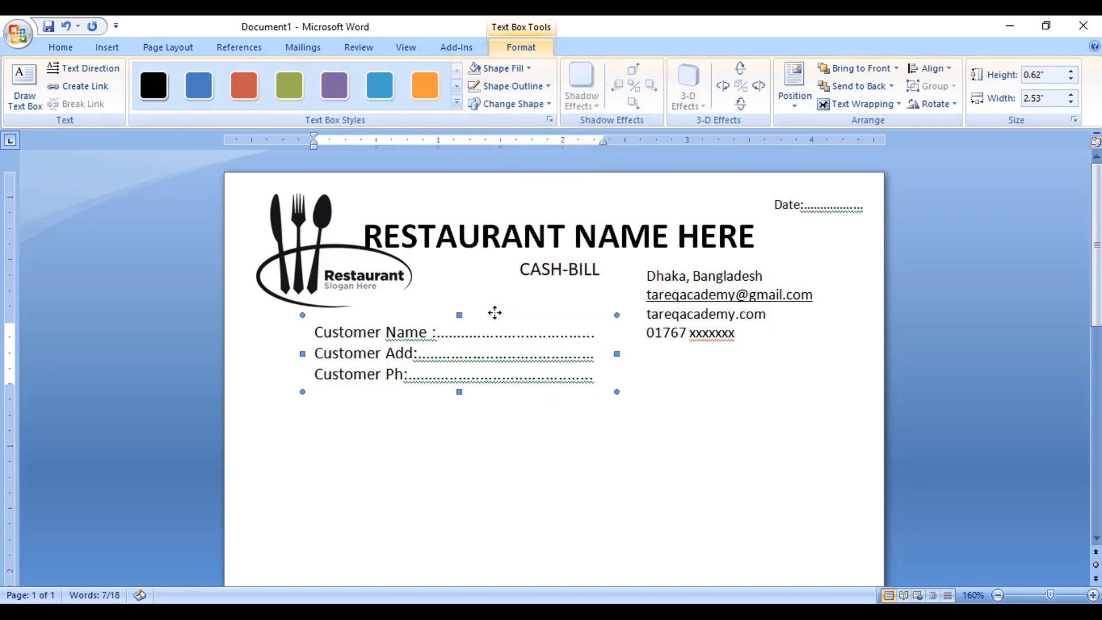
pyautogui.hotkey('ctrl', 'Right')
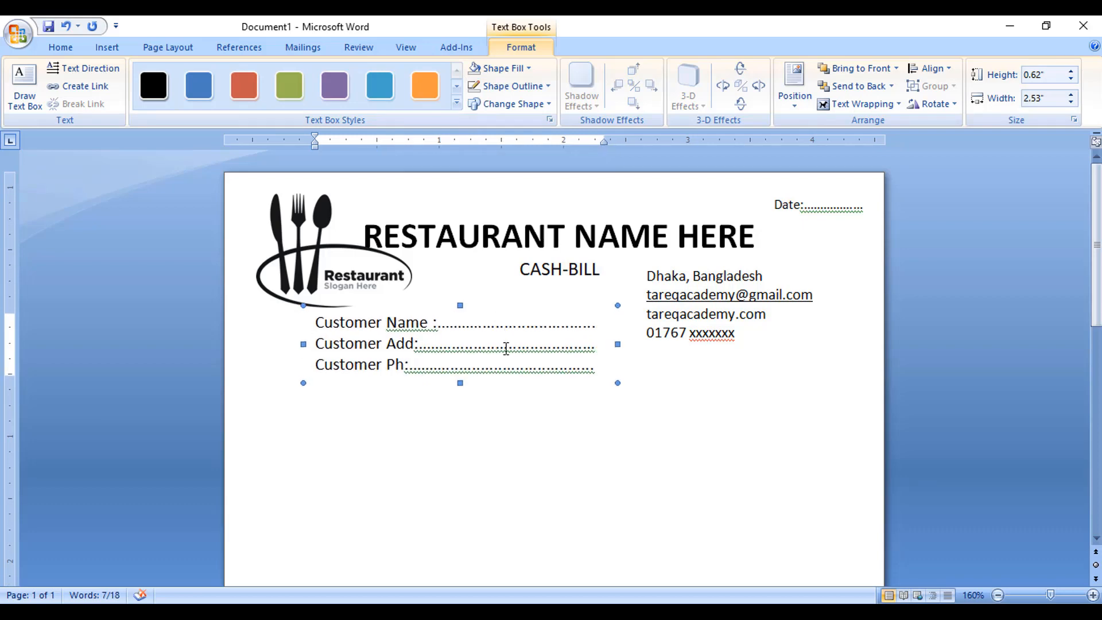
pyautogui.click(660, 402)
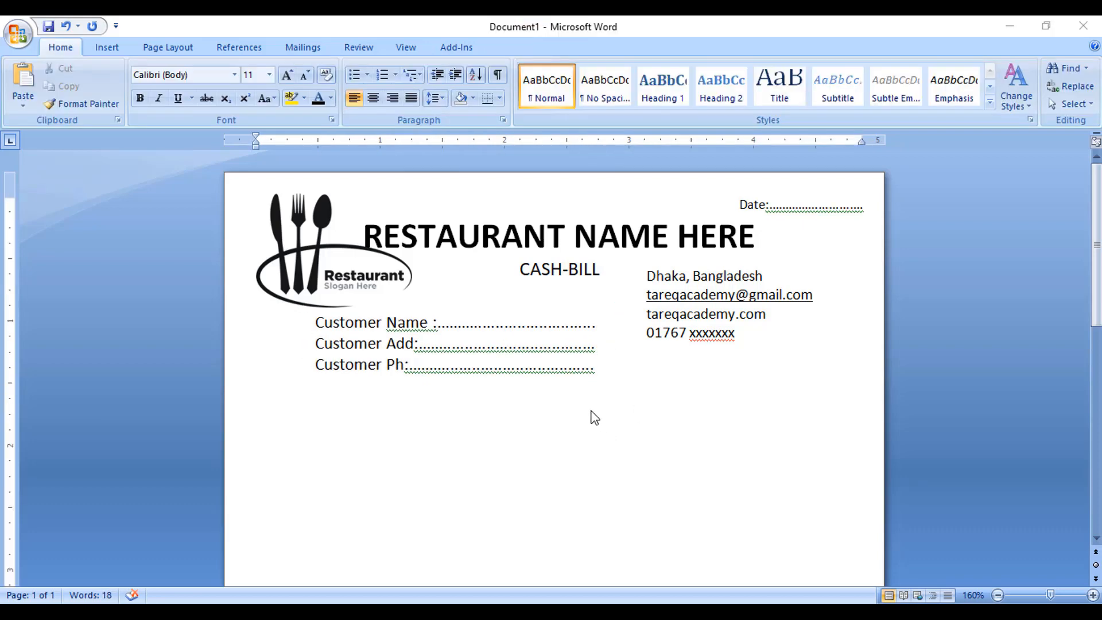
# Insert a table of 5 columns and 5 rows below the customer fields and narrow its first column.
pyautogui.scroll(-1, 593, 419)
pyautogui.scroll(1, 592, 422)
pyautogui.click(108, 48)
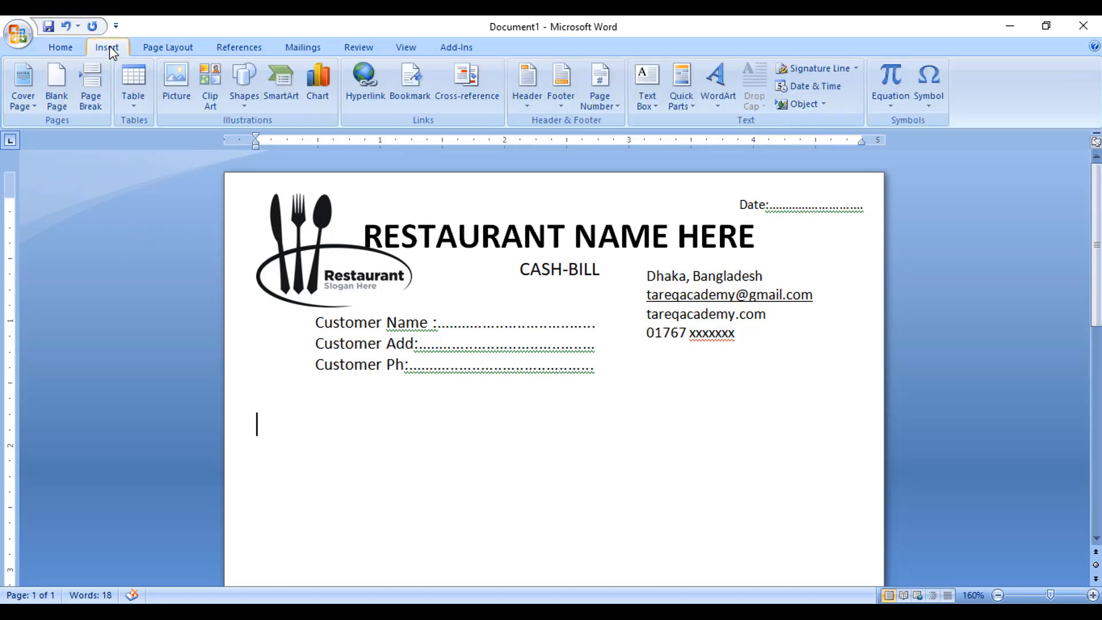
pyautogui.click(137, 112)
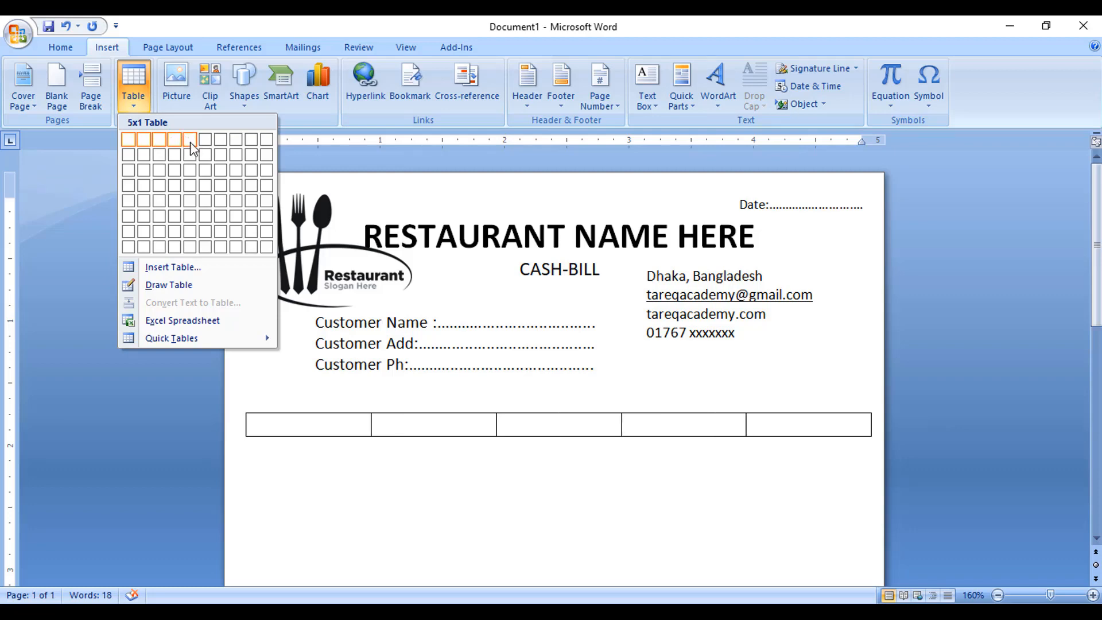
pyautogui.click(190, 201)
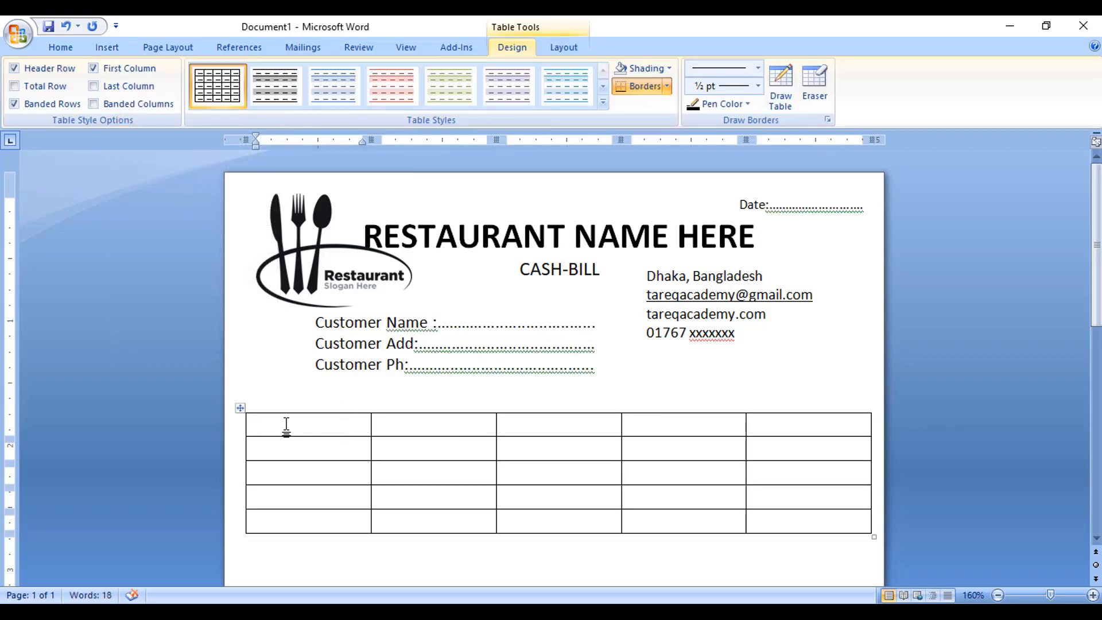
pyautogui.moveTo(369, 427); pyautogui.dragTo(317, 427)
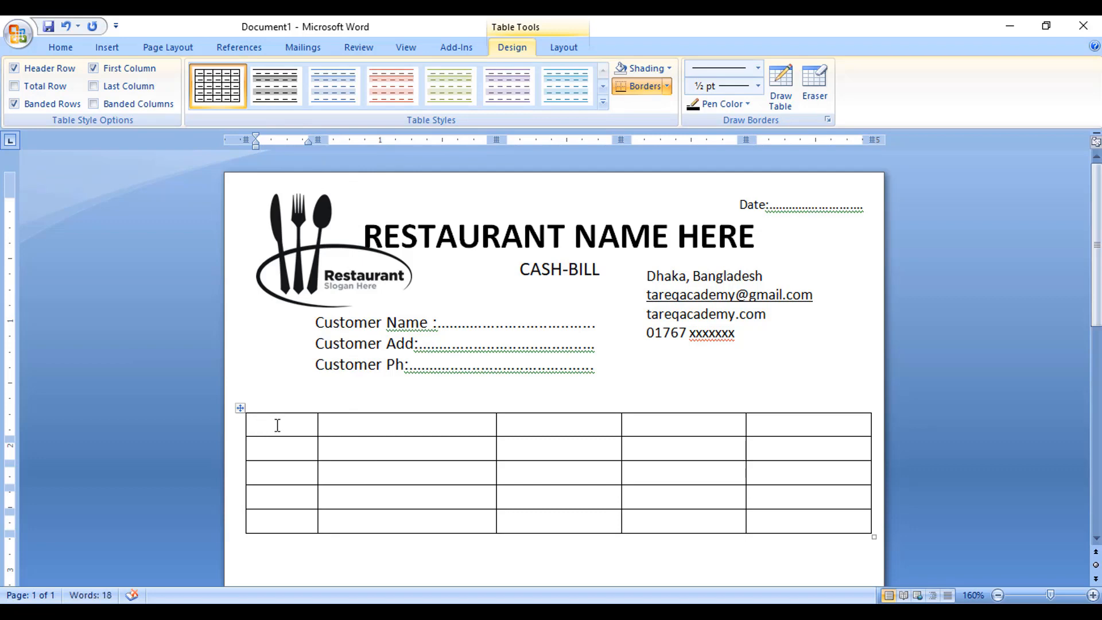
# Enter the column headings Sl, Pro, Qty, Price and Amount in the table's first row.
pyautogui.write('Sl')
pyautogui.press('Tab')
pyautogui.press('Tab')
pyautogui.hotkey('shift', 'Tab')
pyautogui.write('Pro')
pyautogui.press('Tab')
pyautogui.write('Qty')
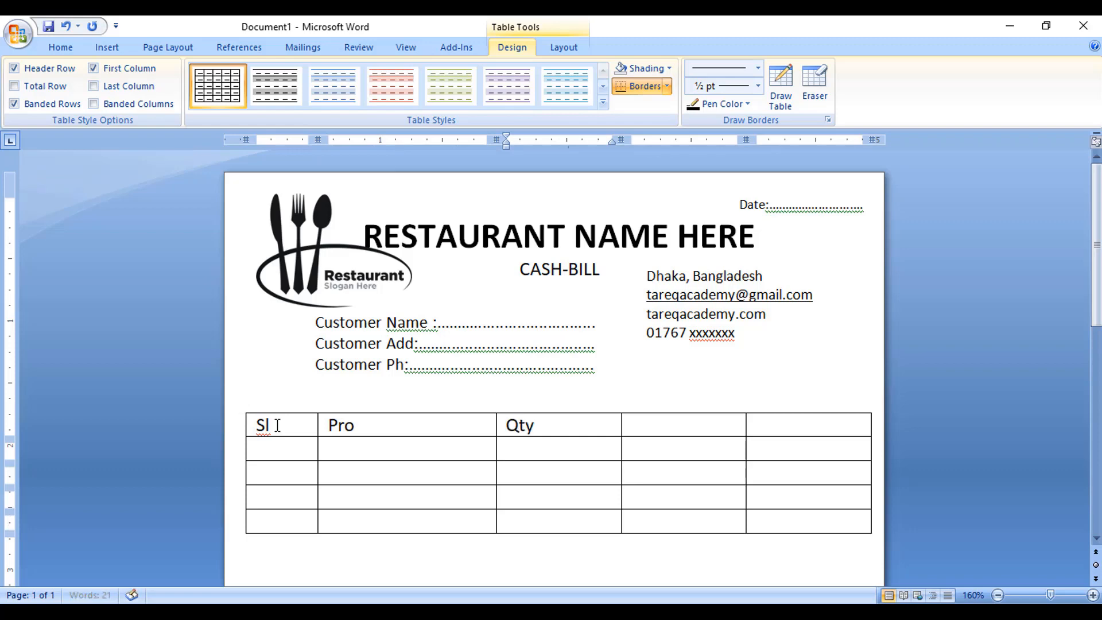
pyautogui.press('Tab')
pyautogui.write('Price')
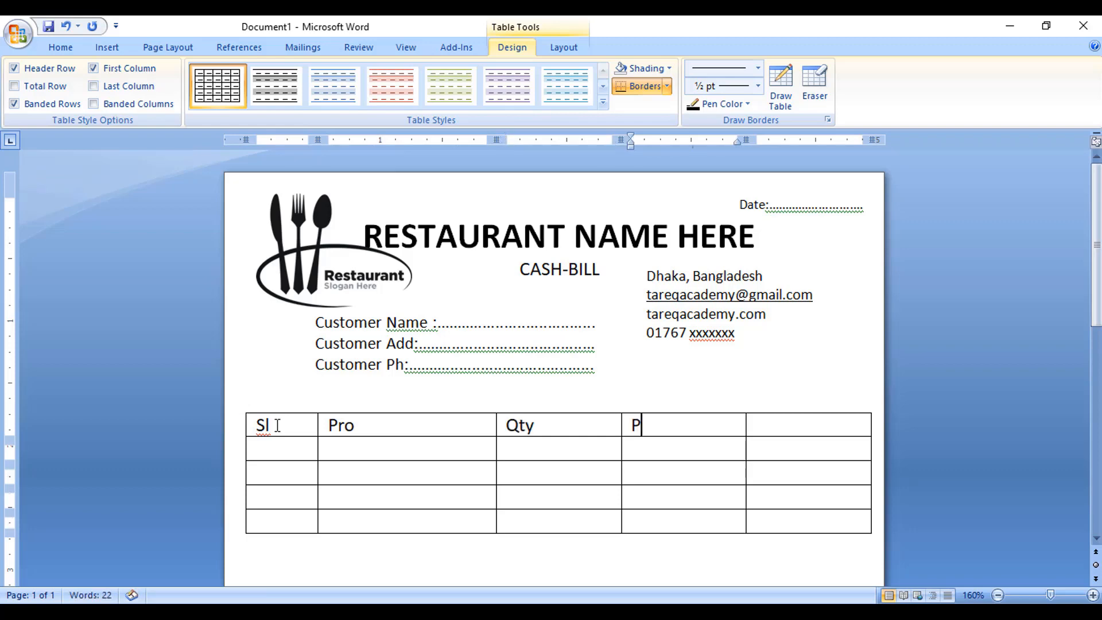
pyautogui.press('Tab')
pyautogui.write('A')
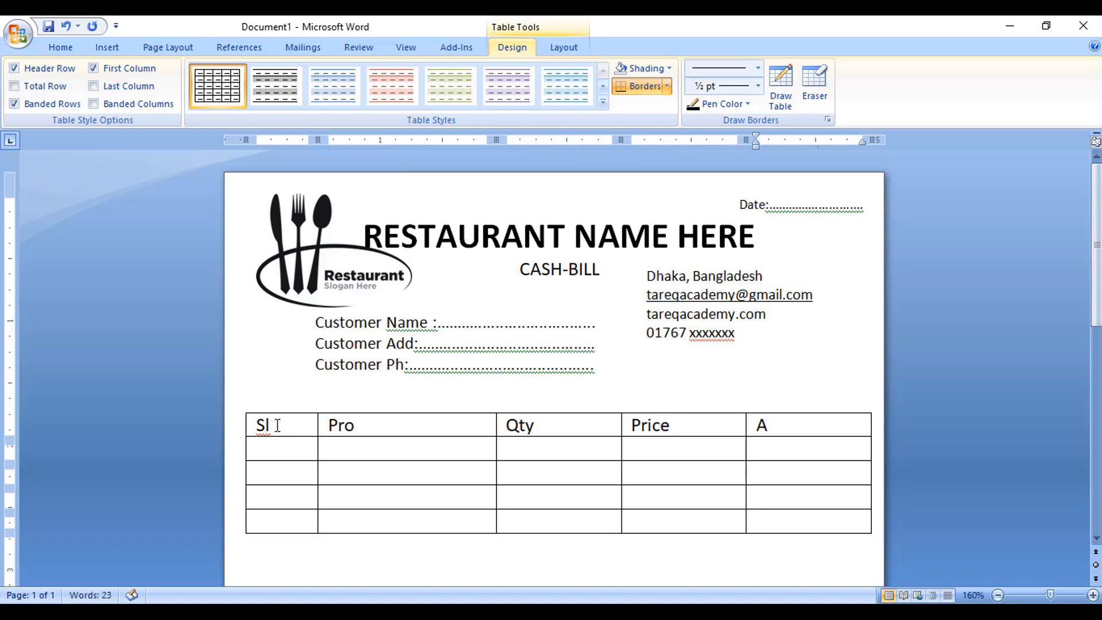
pyautogui.write('mTo')
pyautogui.press('BackSpace')
pyautogui.press('BackSpace')
pyautogui.write('Amount')
# Narrow the Sl column further and bring the table's left edge in to the page's left margin.
pyautogui.click(469, 445)
pyautogui.scroll(-3, 488, 437)
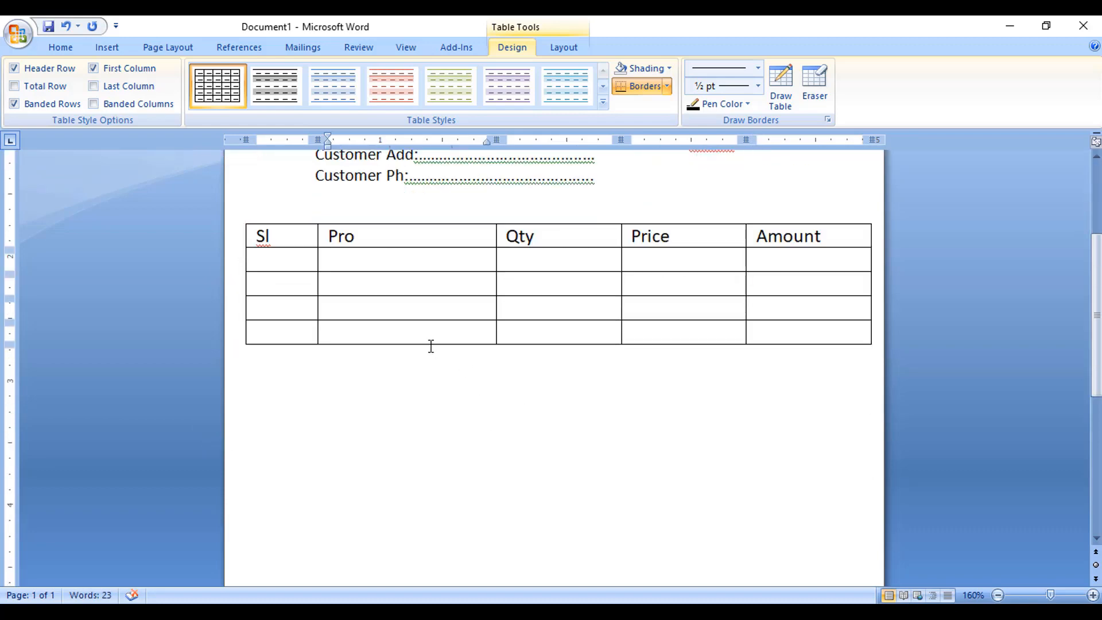
pyautogui.moveTo(315, 257); pyautogui.dragTo(288, 254)
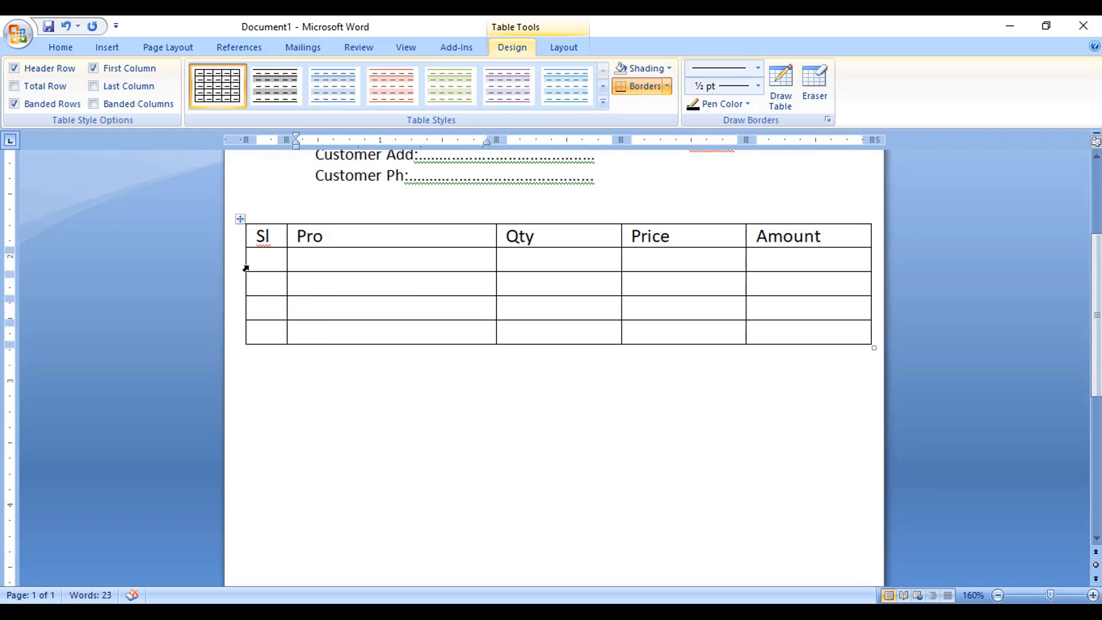
pyautogui.moveTo(244, 264); pyautogui.dragTo(294, 266)
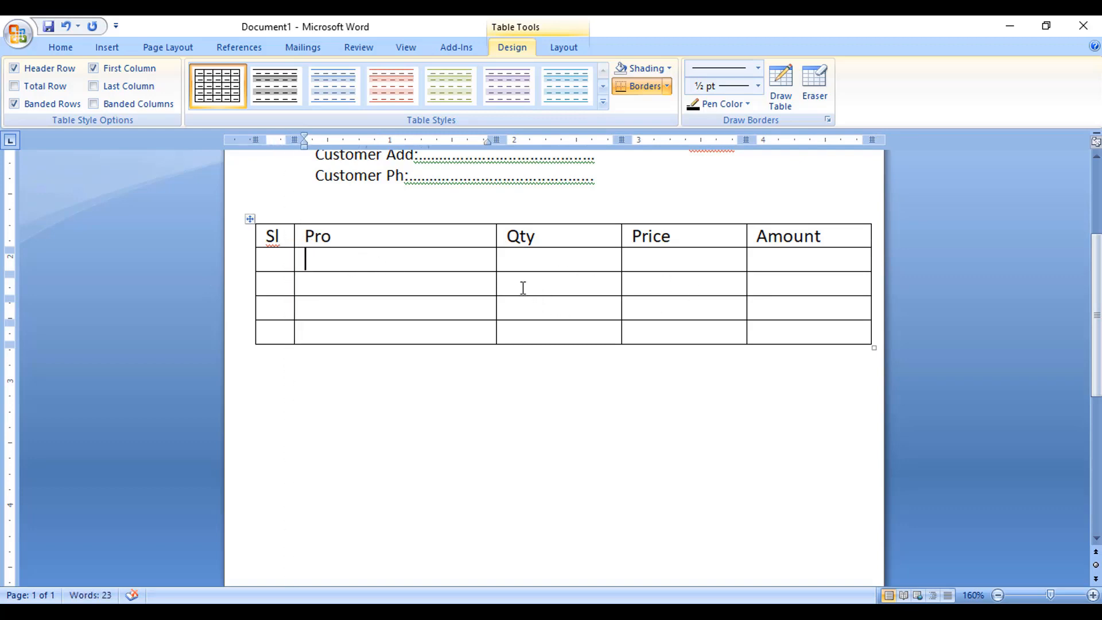
# Stretch the table's second row down most of the page by adding blank lines in its Pro cell.
pyautogui.press('Return')
pyautogui.press('Return')
pyautogui.press('Return')
pyautogui.press('Return')
pyautogui.scroll(-3, 585, 333)
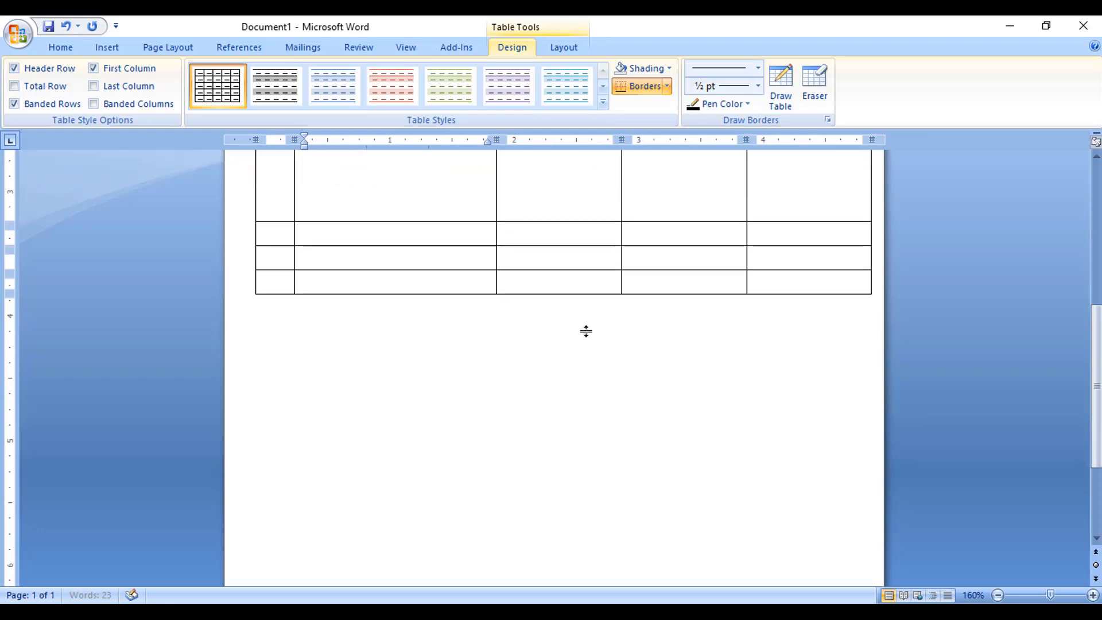
pyautogui.press('Return')
pyautogui.press('Return')
pyautogui.scroll(-3, 585, 331)
pyautogui.press('Return')
pyautogui.press('Return')
pyautogui.press('Return')
pyautogui.press('Return')
pyautogui.press('Return')
pyautogui.press('Return')
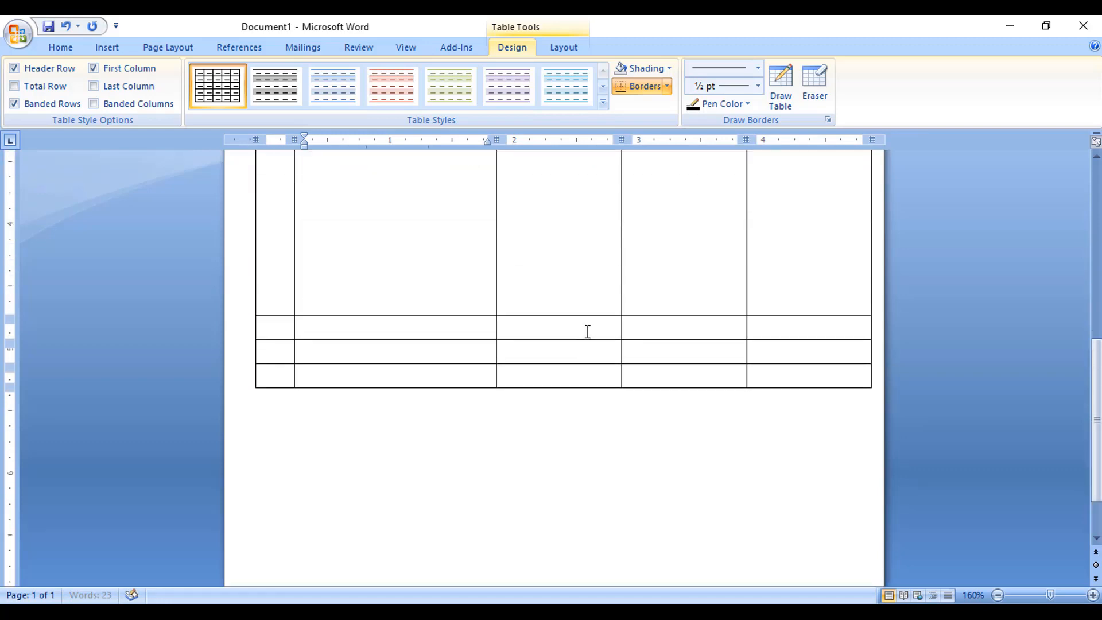
pyautogui.press('Return')
pyautogui.press('Return')
pyautogui.press('Return')
pyautogui.press('Return')
pyautogui.press('Return')
pyautogui.scroll(-6, 587, 332)
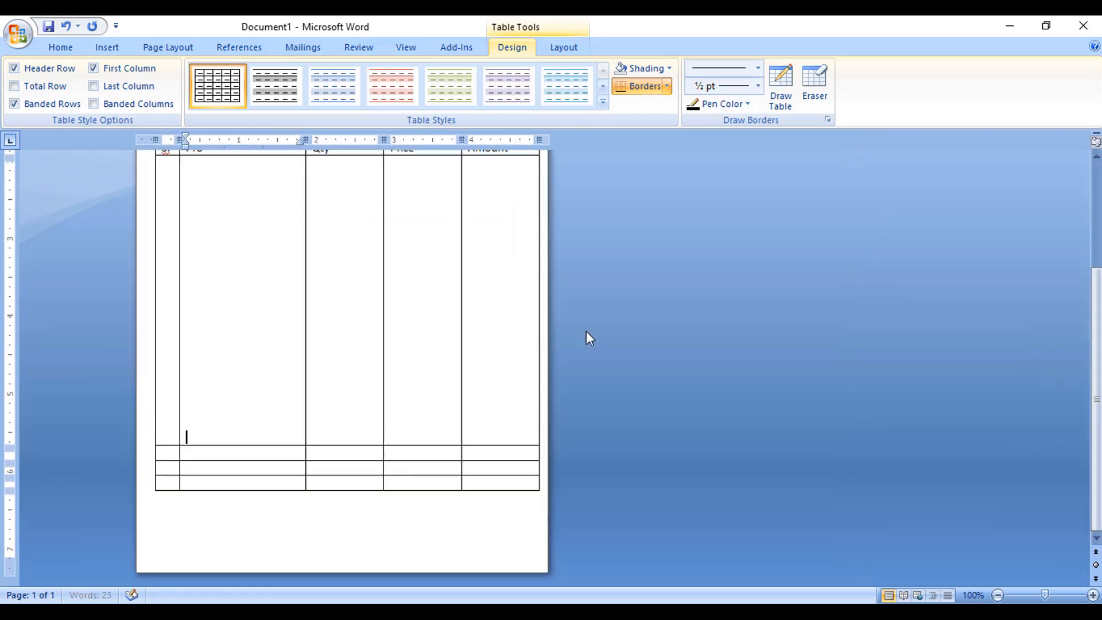
pyautogui.scroll(-2, 587, 332)
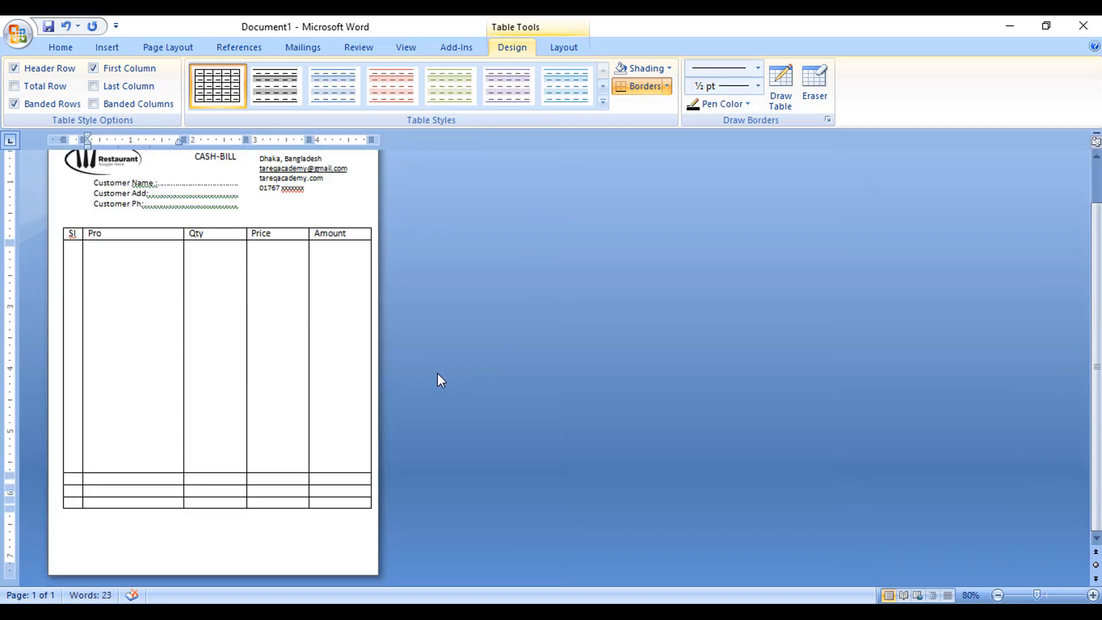
pyautogui.press('Return')
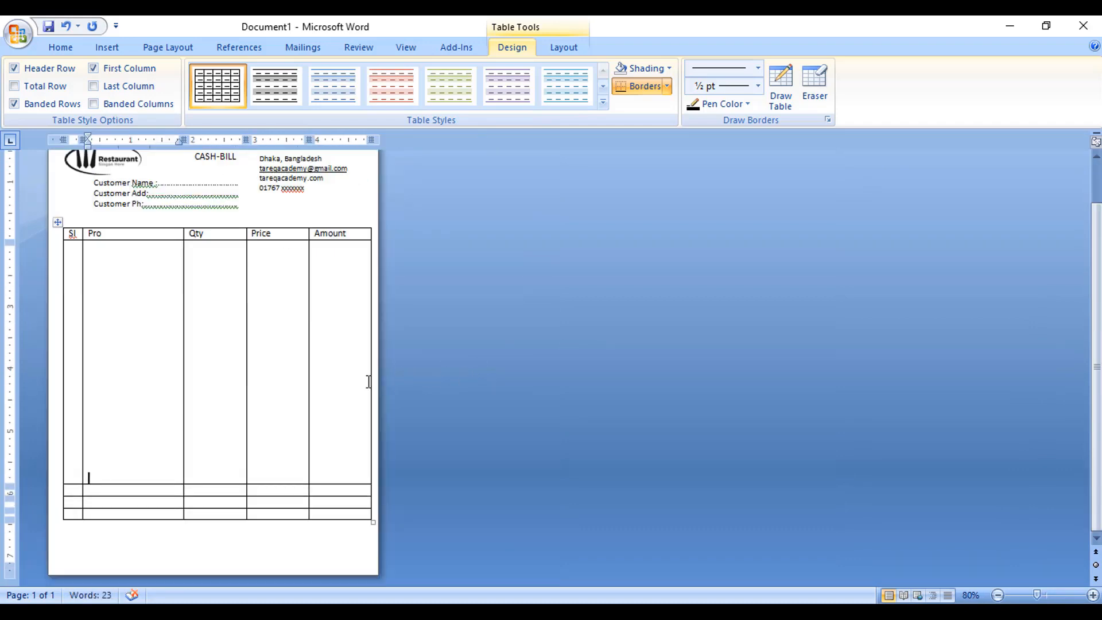
# Center the headings from Sl to Amount in the table's header row.
pyautogui.scroll(6, 294, 400)
pyautogui.scroll(8, 480, 394)
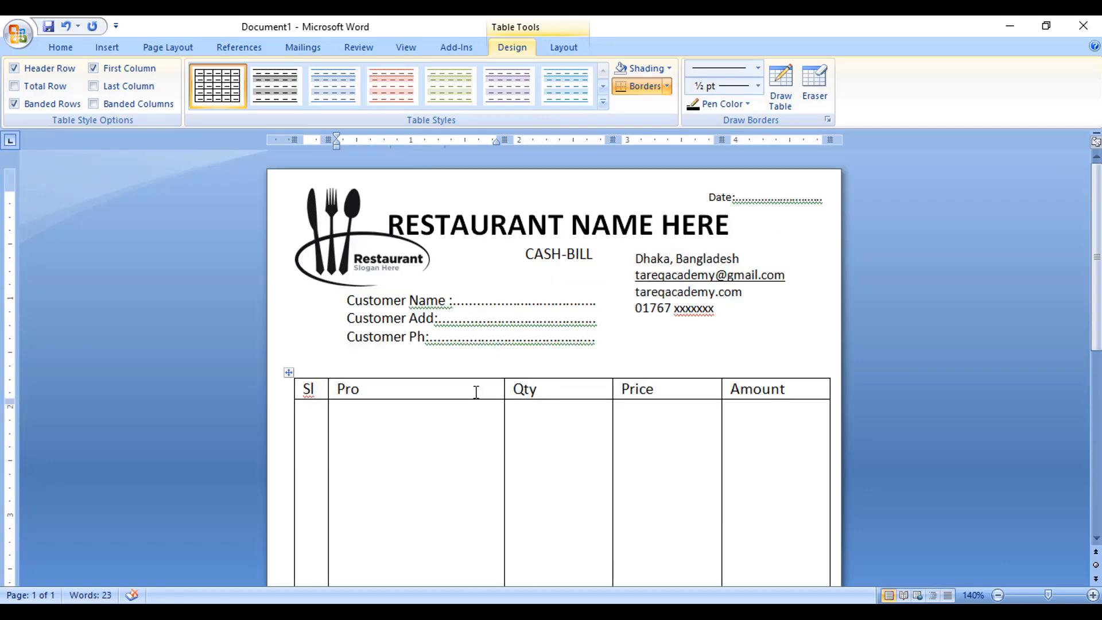
pyautogui.scroll(-3, 475, 391)
pyautogui.scroll(1, 477, 393)
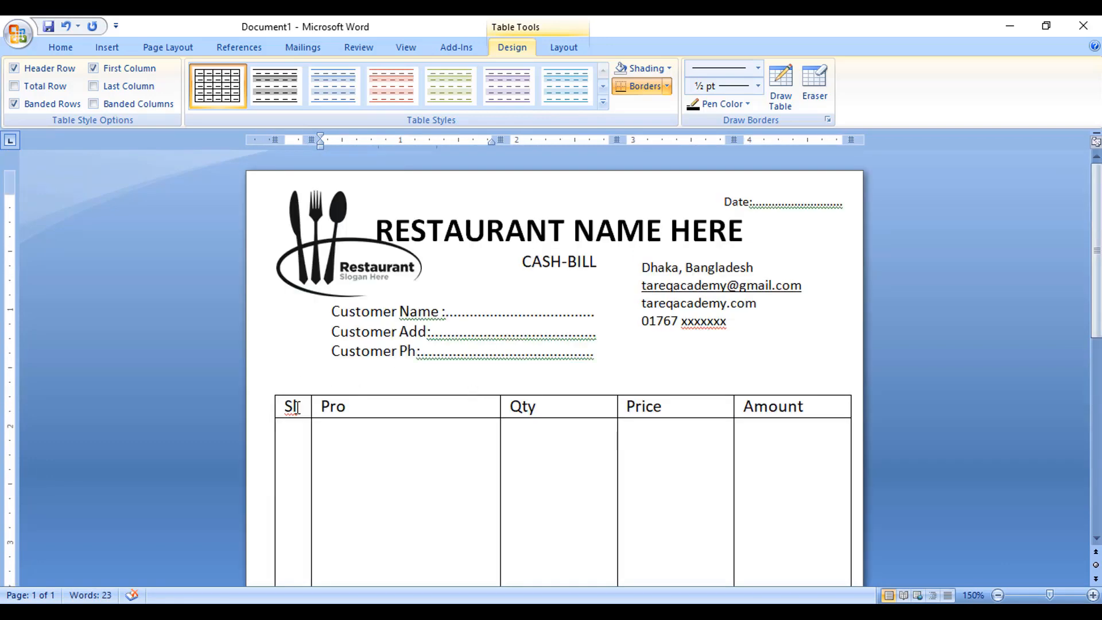
pyautogui.moveTo(293, 406); pyautogui.dragTo(746, 415)
pyautogui.hotkey('ctrl', 'e')
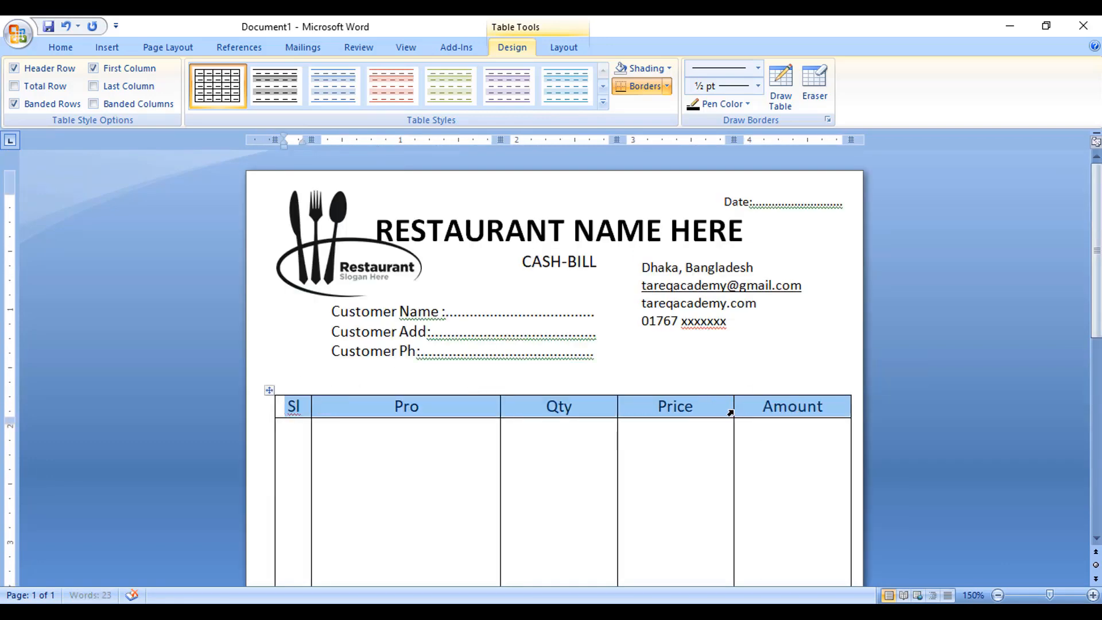
# Apply 1 ½ pt lines to all borders of the table.
pyautogui.scroll(-3, 454, 425)
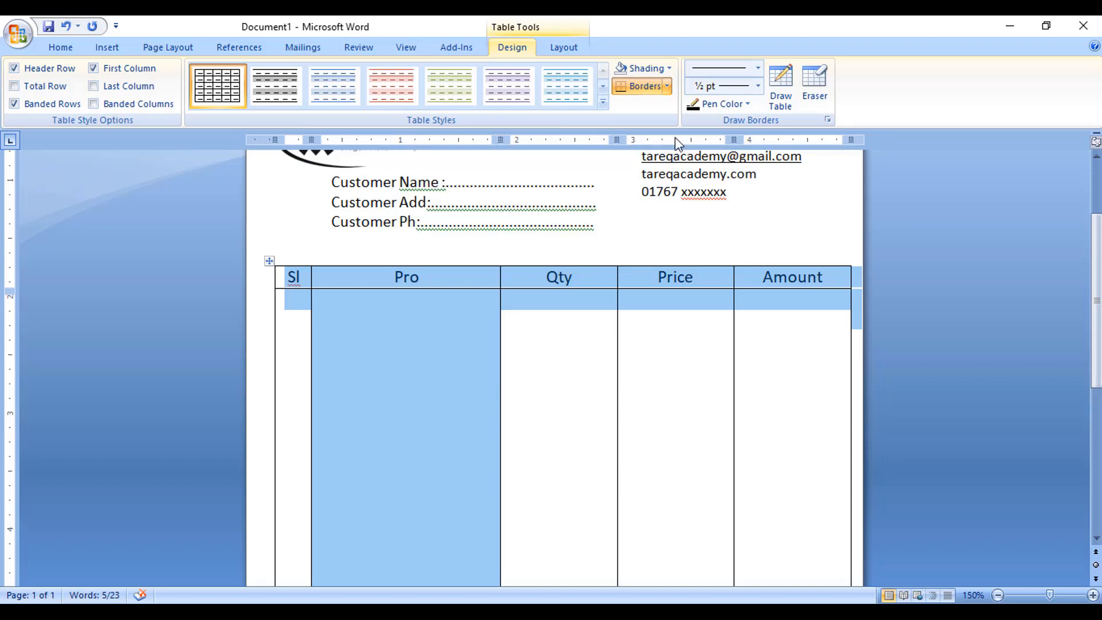
pyautogui.click(759, 87)
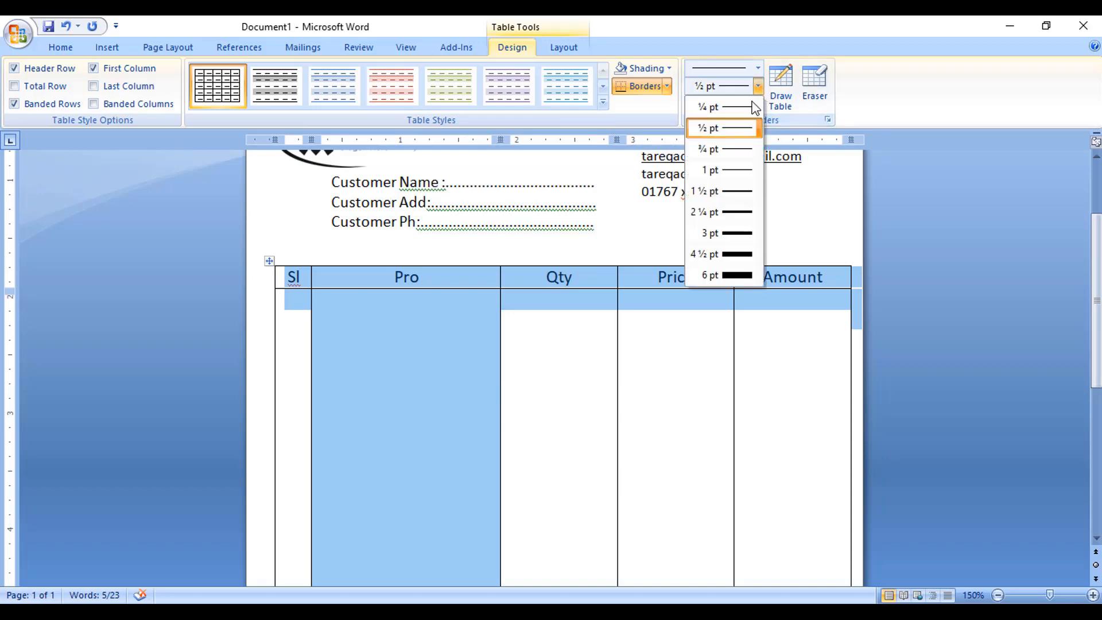
pyautogui.click(729, 193)
pyautogui.click(667, 86)
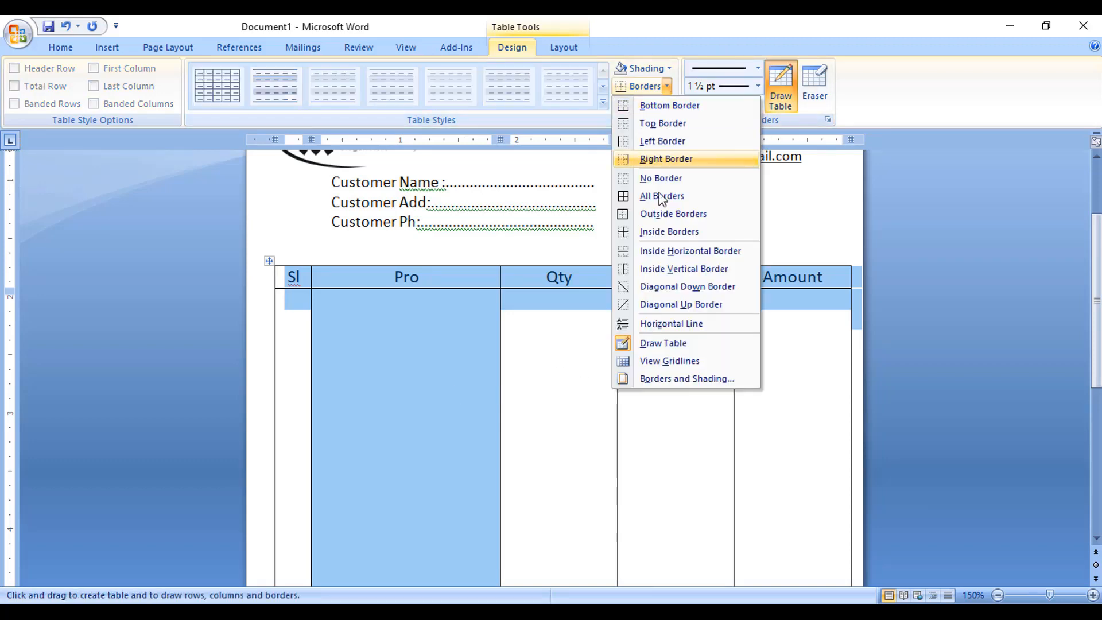
pyautogui.click(661, 195)
pyautogui.click(556, 344)
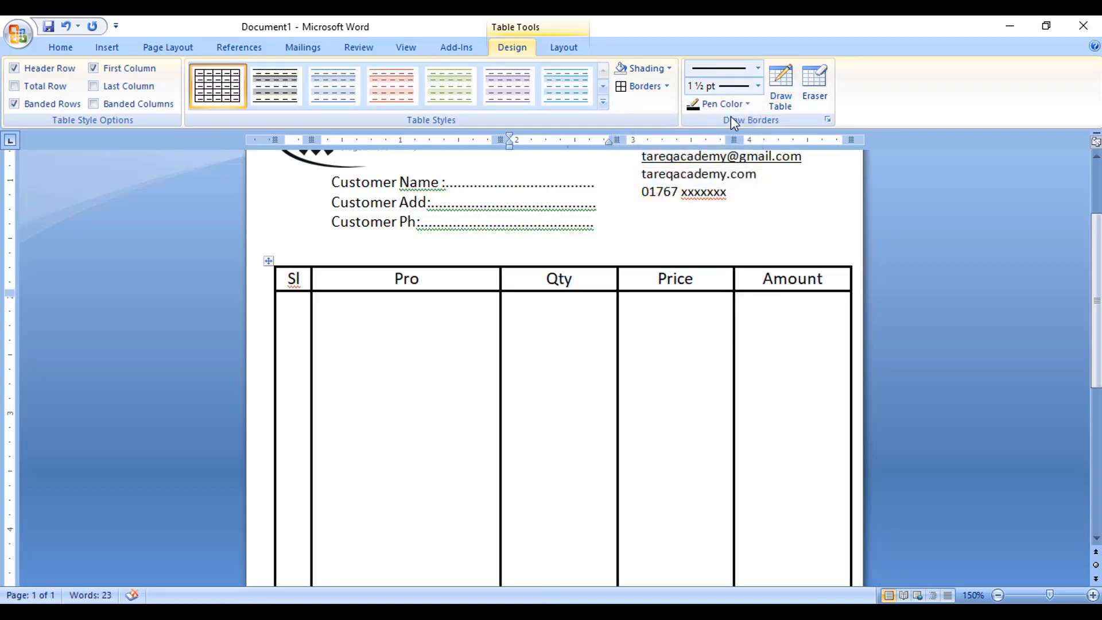
# Select the whole table and set all its borders to 1 pt.
pyautogui.click(268, 261)
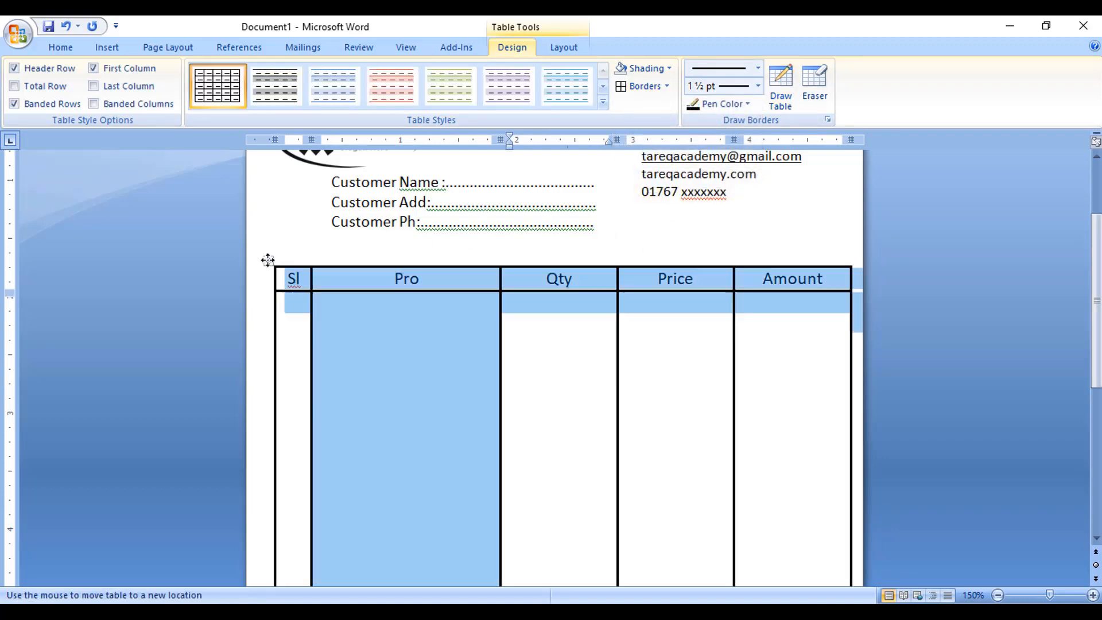
pyautogui.click(603, 323)
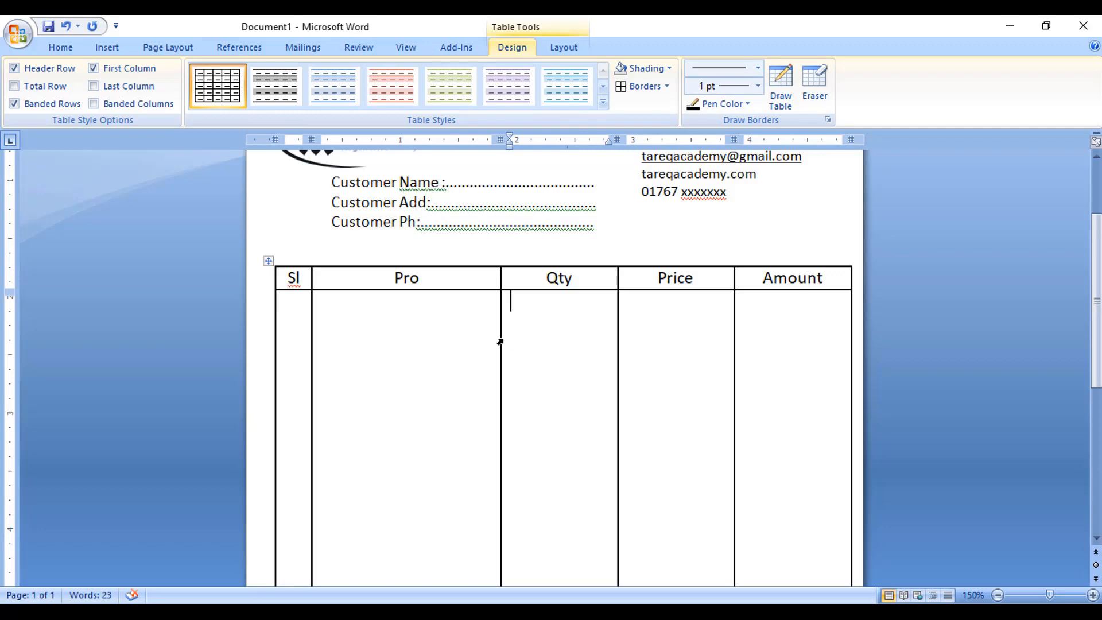
# Widen the table's Pro column and narrow the Price column by moving their column borders.
pyautogui.moveTo(501, 338); pyautogui.dragTo(516, 339)
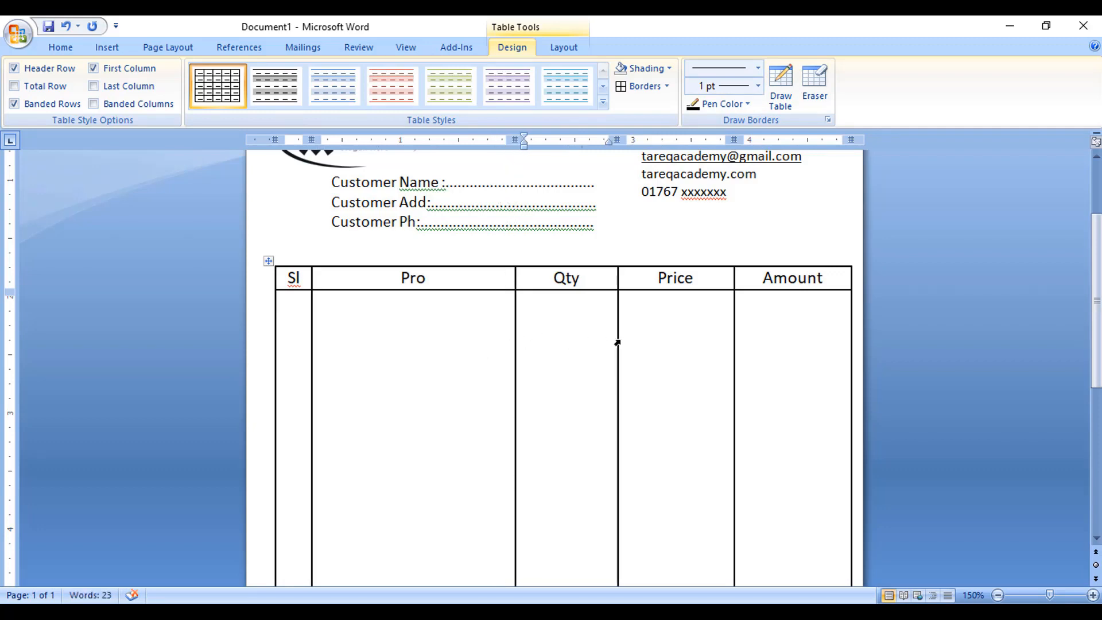
pyautogui.moveTo(618, 340); pyautogui.dragTo(632, 340)
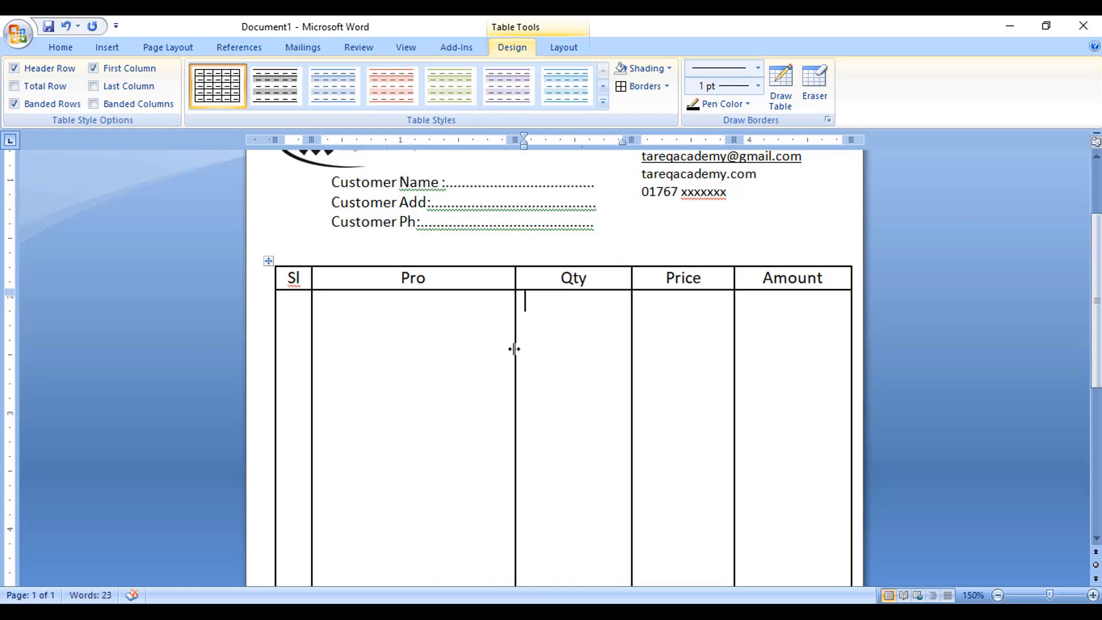
pyautogui.moveTo(514, 349); pyautogui.dragTo(529, 344)
# Merge the Sl, Pro and Qty cells of the table's bottom three rows into one cell.
pyautogui.scroll(-6, 560, 330)
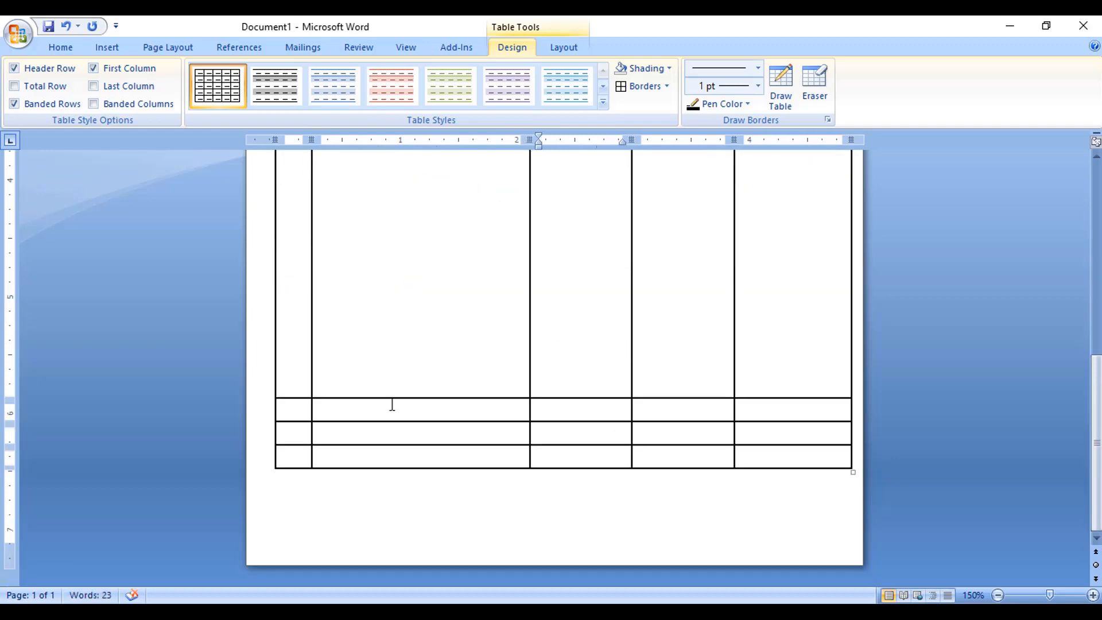
pyautogui.moveTo(309, 415); pyautogui.dragTo(362, 427)
pyautogui.moveTo(478, 446); pyautogui.dragTo(589, 412)
pyautogui.scroll(8, 588, 412)
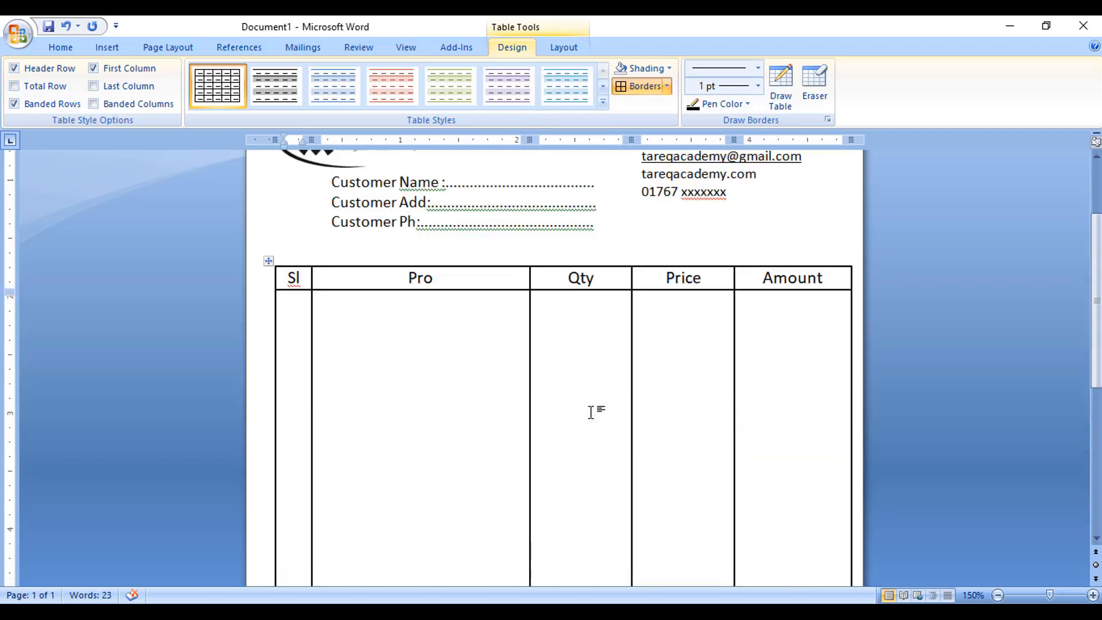
pyautogui.scroll(-8, 589, 412)
pyautogui.click(557, 50)
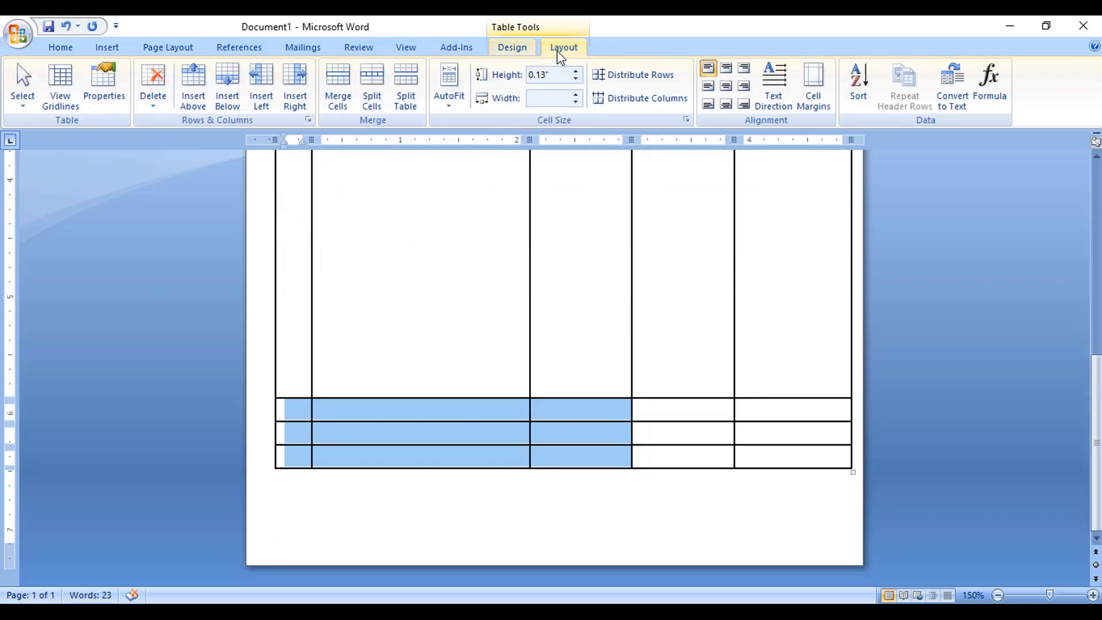
pyautogui.click(338, 90)
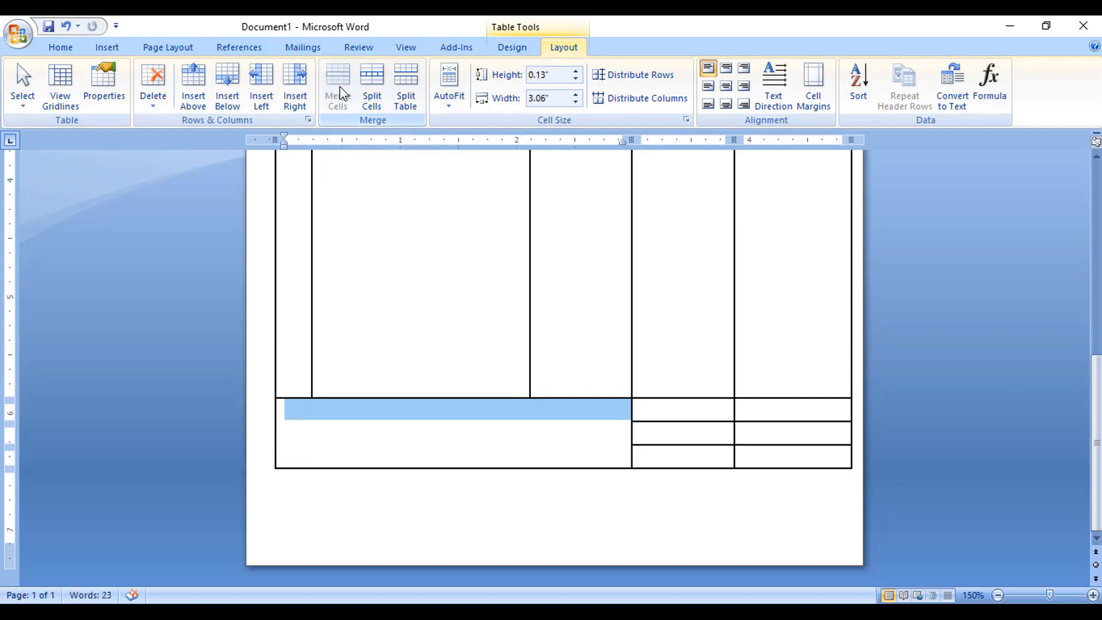
# Enter "Amount In Word :" followed by a dotted fill-in line in the merged cell.
pyautogui.click(457, 440)
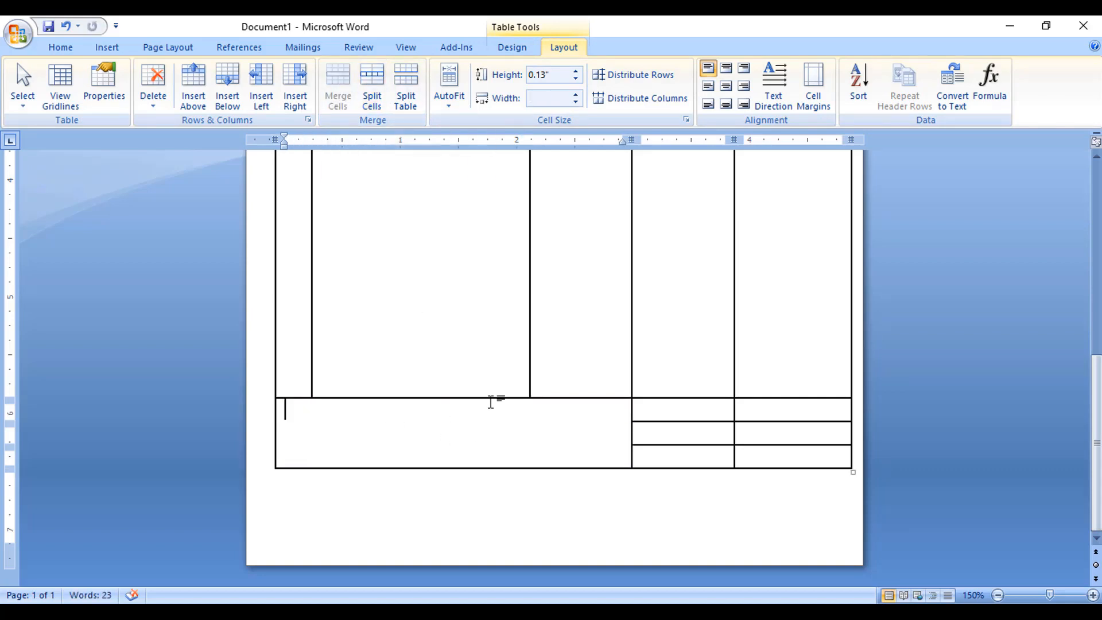
pyautogui.scroll(2, 475, 429)
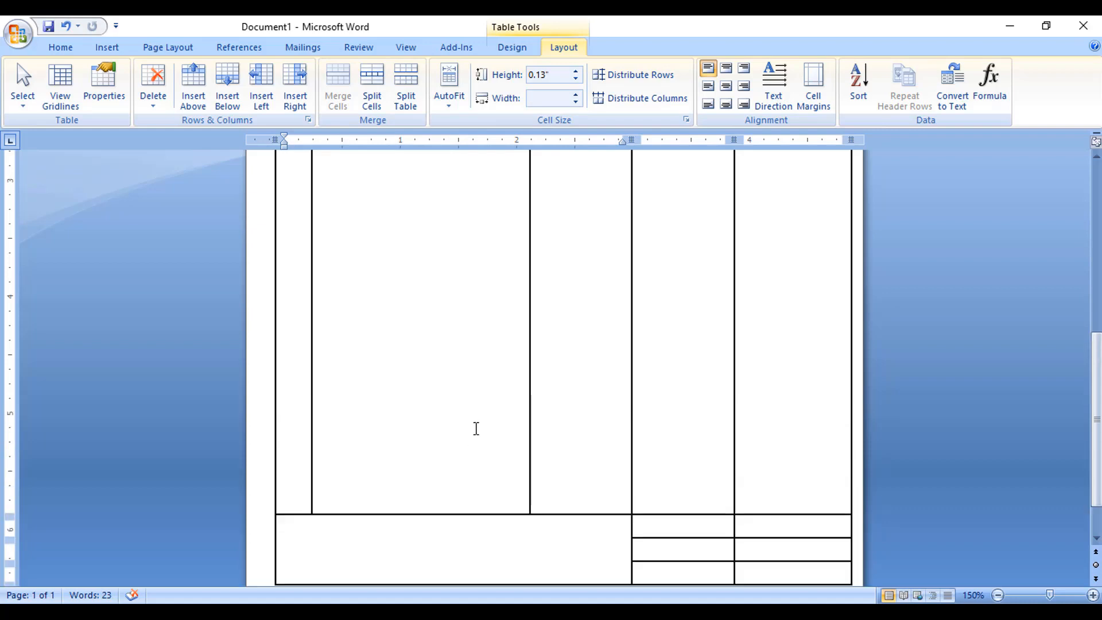
pyautogui.scroll(-2, 476, 429)
pyautogui.scroll(4, 477, 426)
pyautogui.scroll(-4, 477, 426)
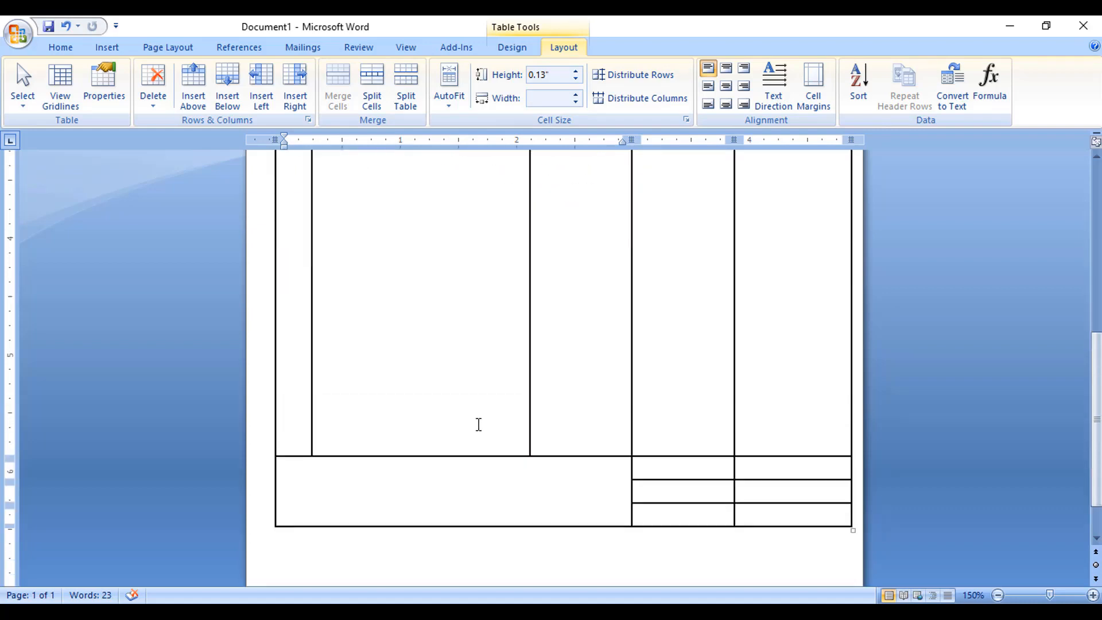
pyautogui.write('Amount In Wor')
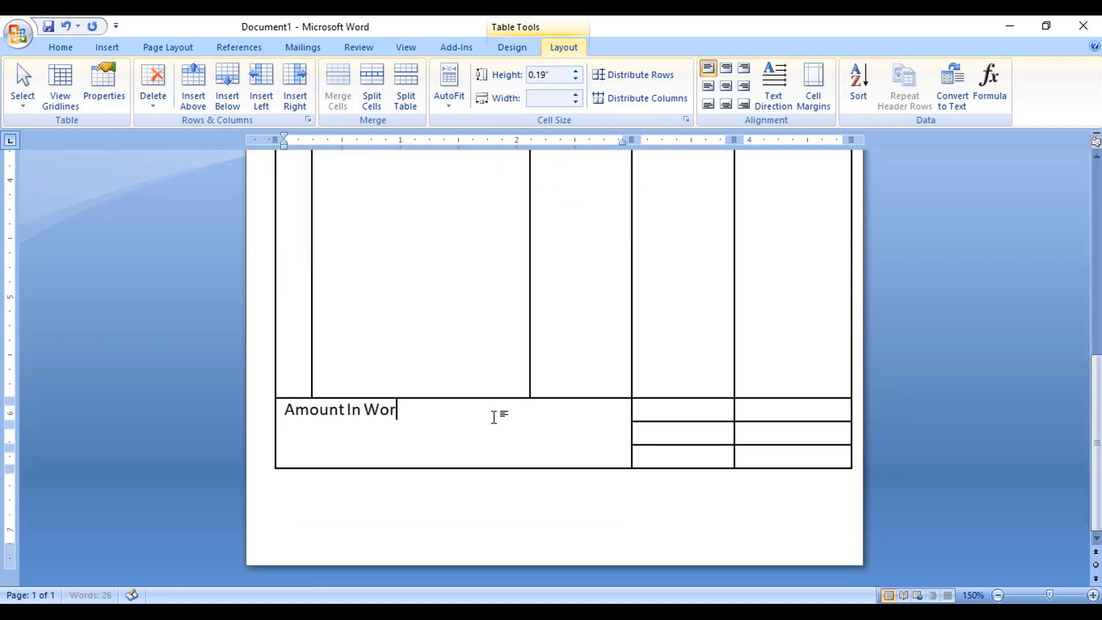
pyautogui.write('d :.......................')
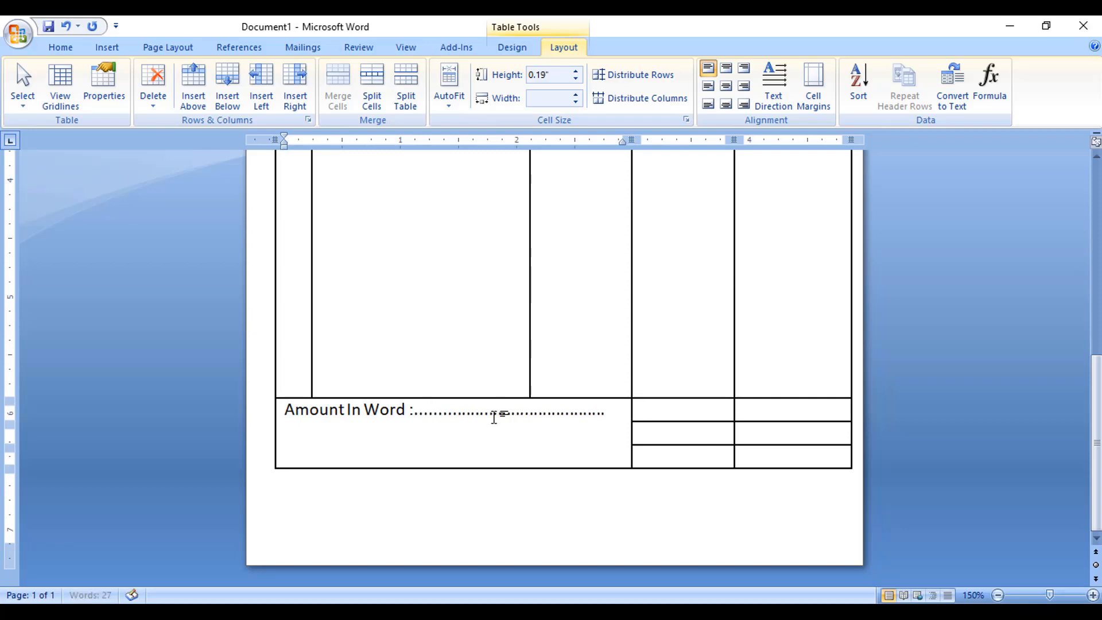
pyautogui.write('......................')
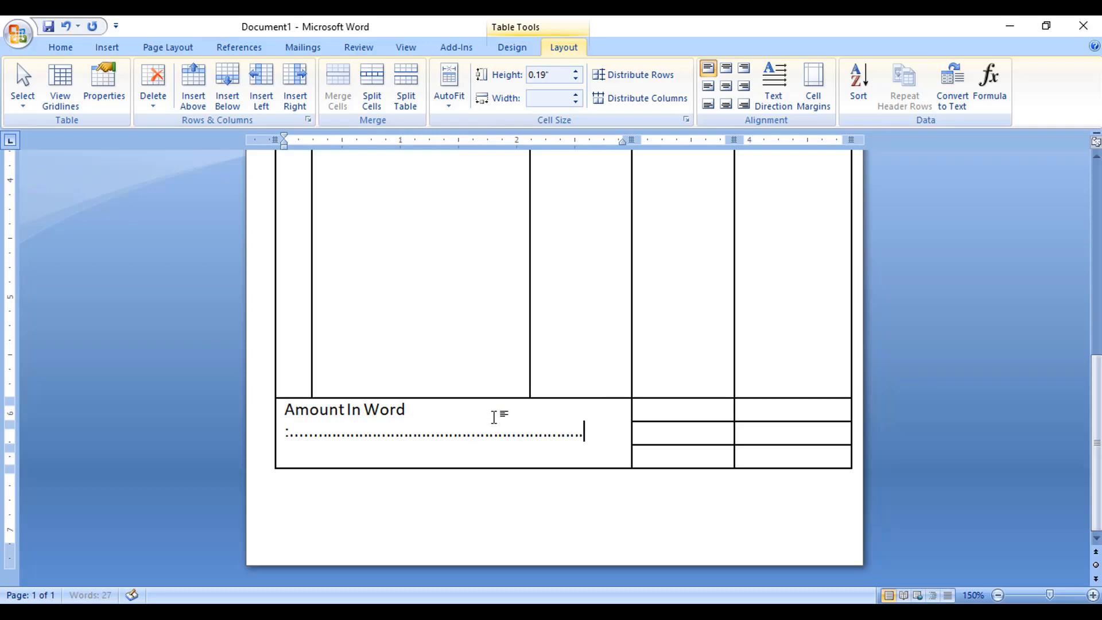
# Complete the Amount In Word field with a full-width second dotted line and center its text within the merged cell.
pyautogui.press('BackSpace')
pyautogui.press('BackSpace')
pyautogui.press('BackSpace')
pyautogui.press('BackSpace')
pyautogui.press('BackSpace')
pyautogui.press('BackSpace')
pyautogui.press('BackSpace')
pyautogui.press('BackSpace')
pyautogui.press('BackSpace')
pyautogui.press('BackSpace')
pyautogui.press('BackSpace')
pyautogui.press('BackSpace')
pyautogui.press('BackSpace')
pyautogui.press('BackSpace')
pyautogui.press('BackSpace')
pyautogui.press('BackSpace')
pyautogui.press('BackSpace')
pyautogui.press('BackSpace')
pyautogui.press('BackSpace')
pyautogui.press('BackSpace')
pyautogui.press('Return')
pyautogui.write('.........................................')
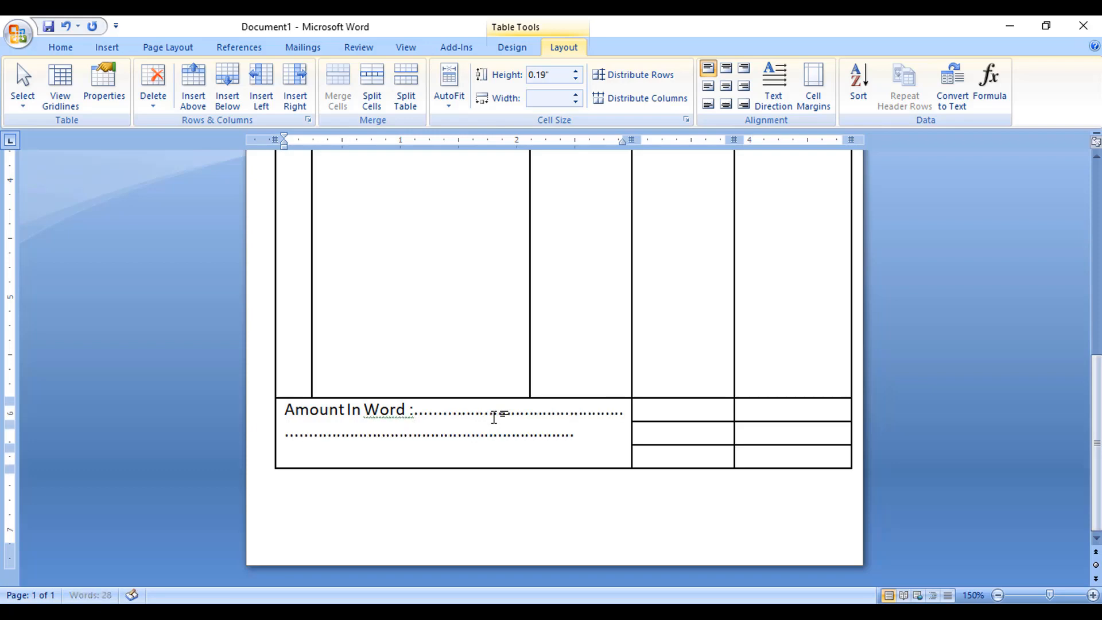
pyautogui.write('...........')
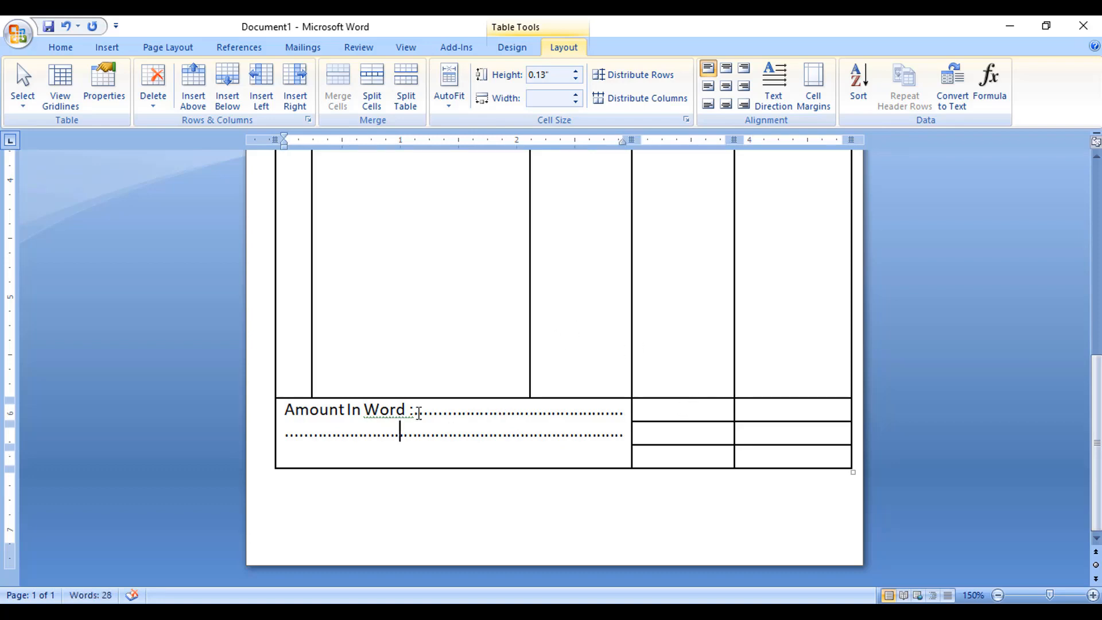
pyautogui.moveTo(401, 411); pyautogui.dragTo(437, 432)
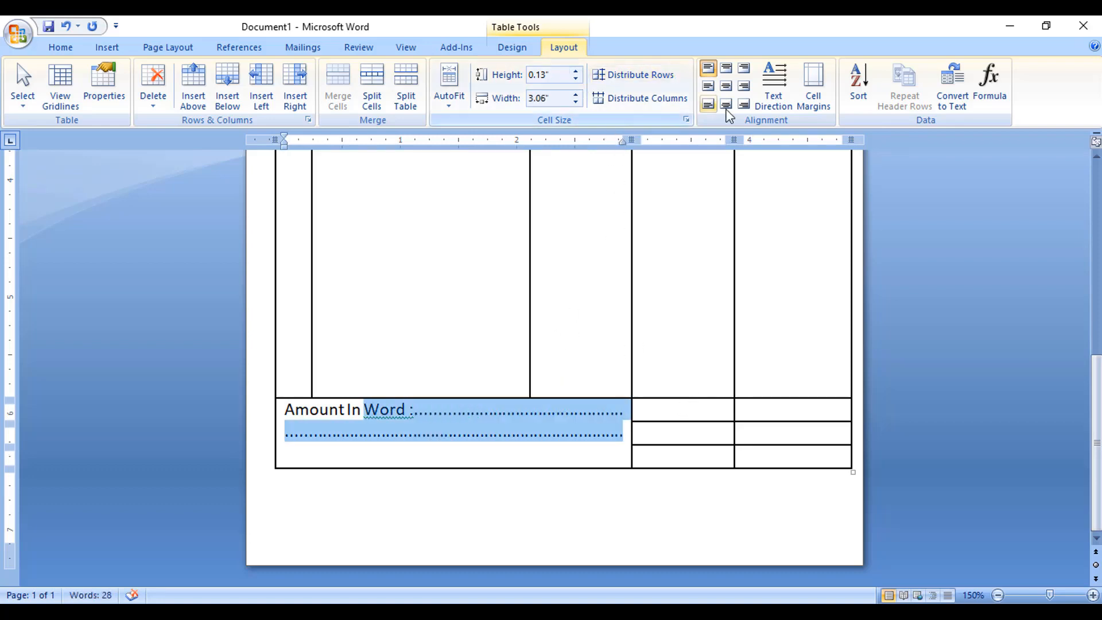
pyautogui.click(727, 86)
# Label the last three cells of the Price column Total, Vat and In Total.
pyautogui.click(678, 413)
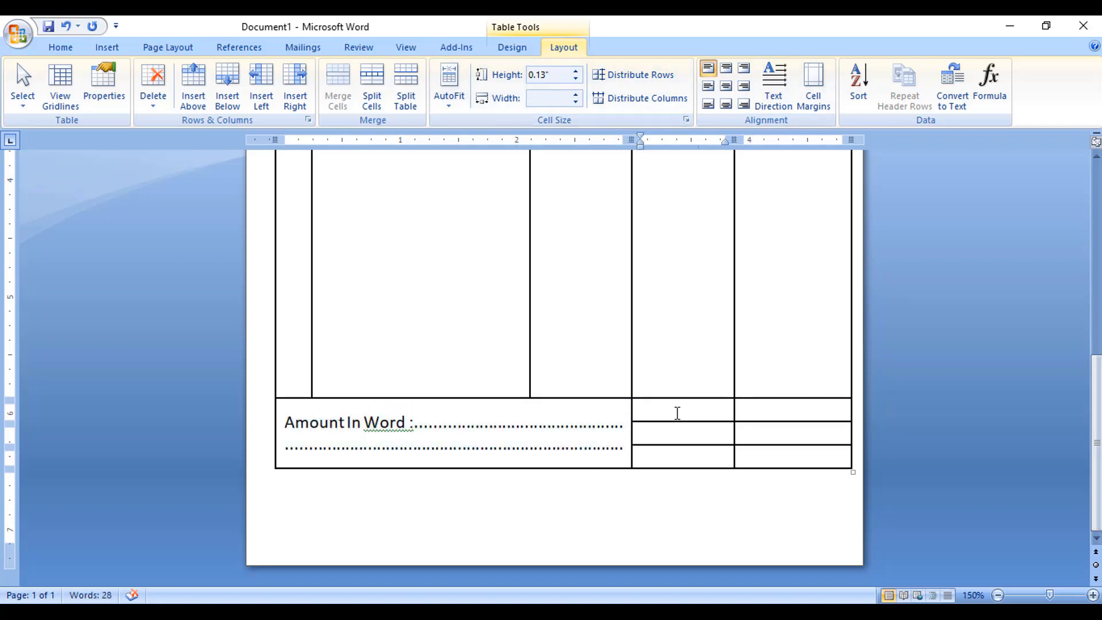
pyautogui.write('Total')
pyautogui.press('Down')
pyautogui.write('Vat')
pyautogui.press('Down')
pyautogui.write('In')
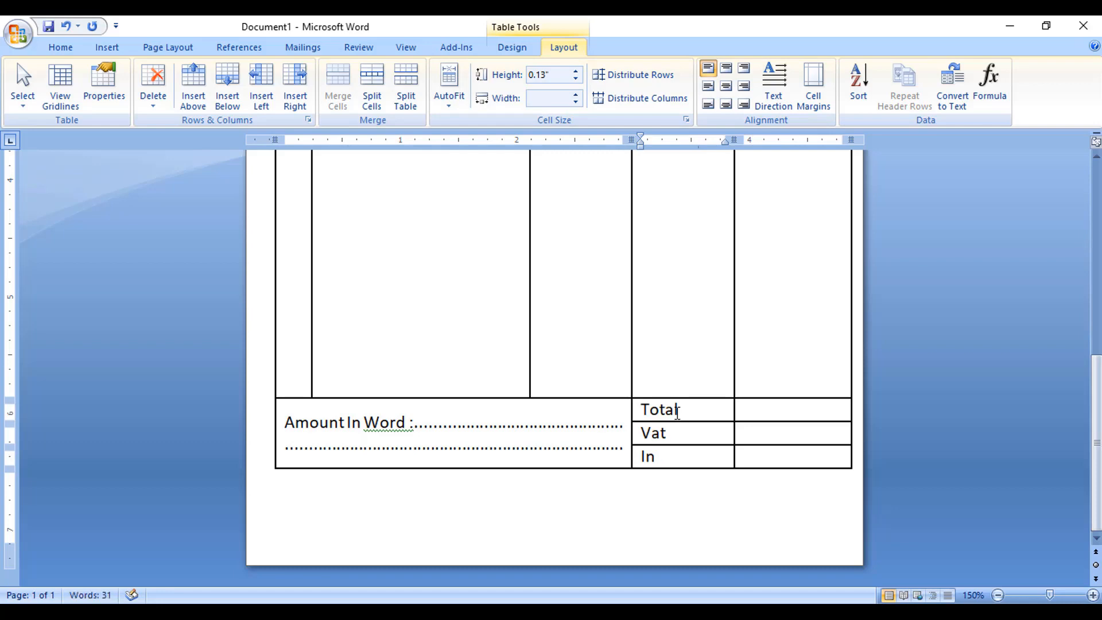
pyautogui.write(' Total')
# Shorten the table's tall second row by one blank line in its Pro cell.
pyautogui.click(551, 365)
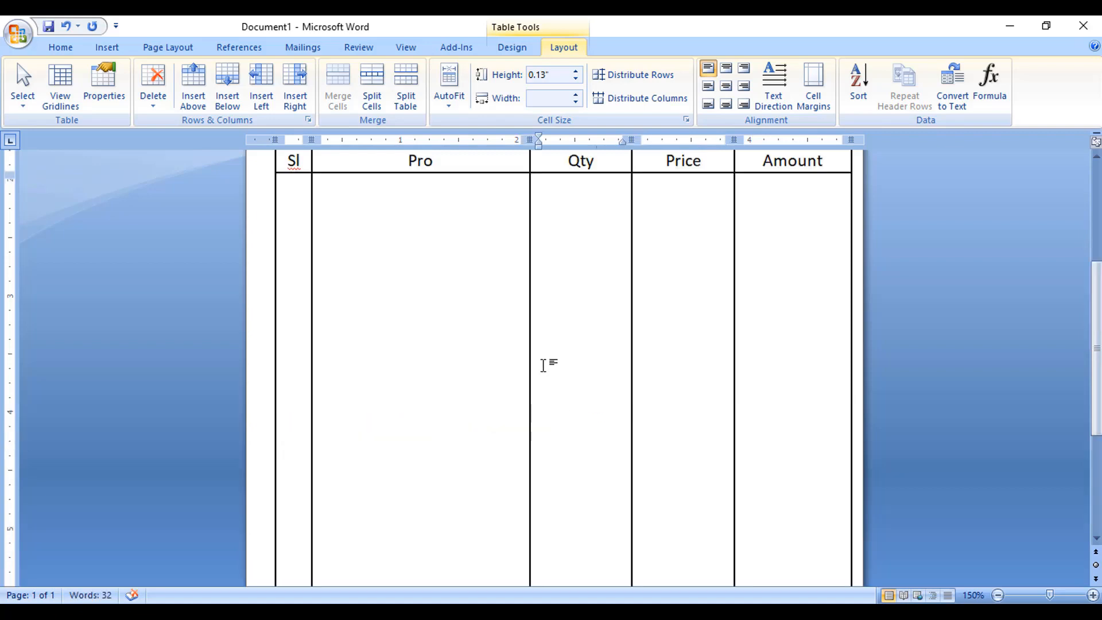
pyautogui.scroll(-3, 463, 394)
pyautogui.click(453, 376)
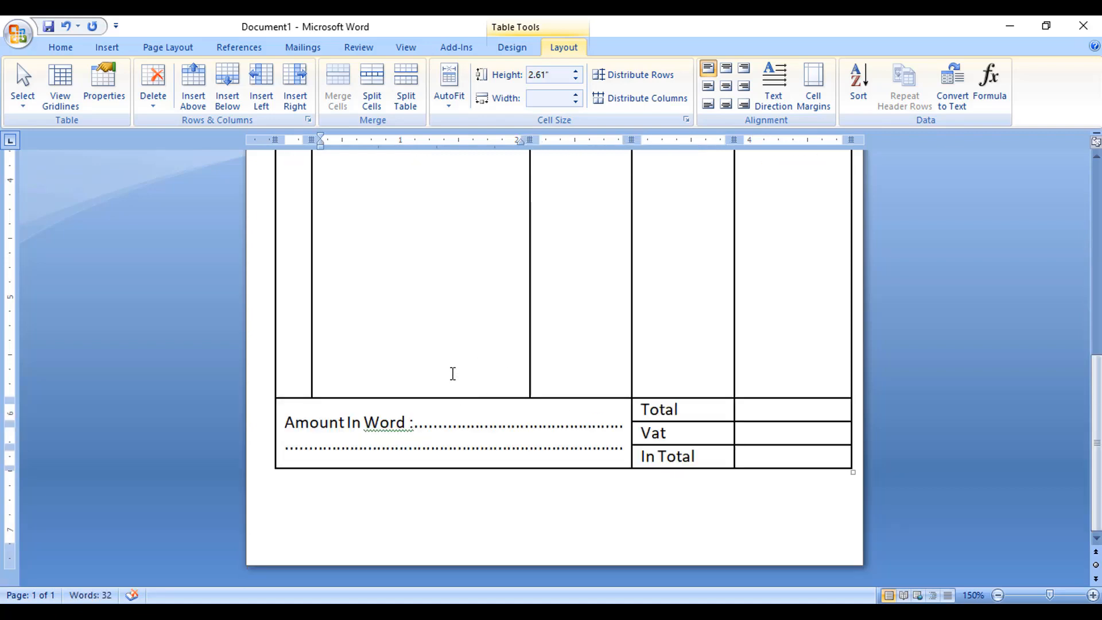
pyautogui.press('BackSpace')
pyautogui.press('BackSpace')
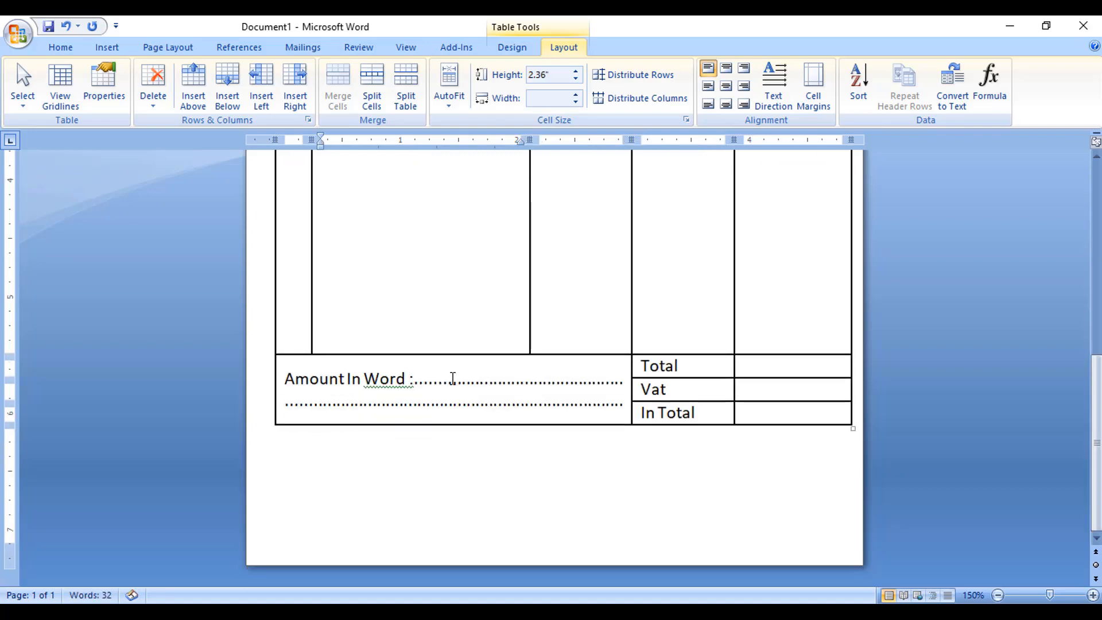
pyautogui.hotkey('ctrl', 'z')
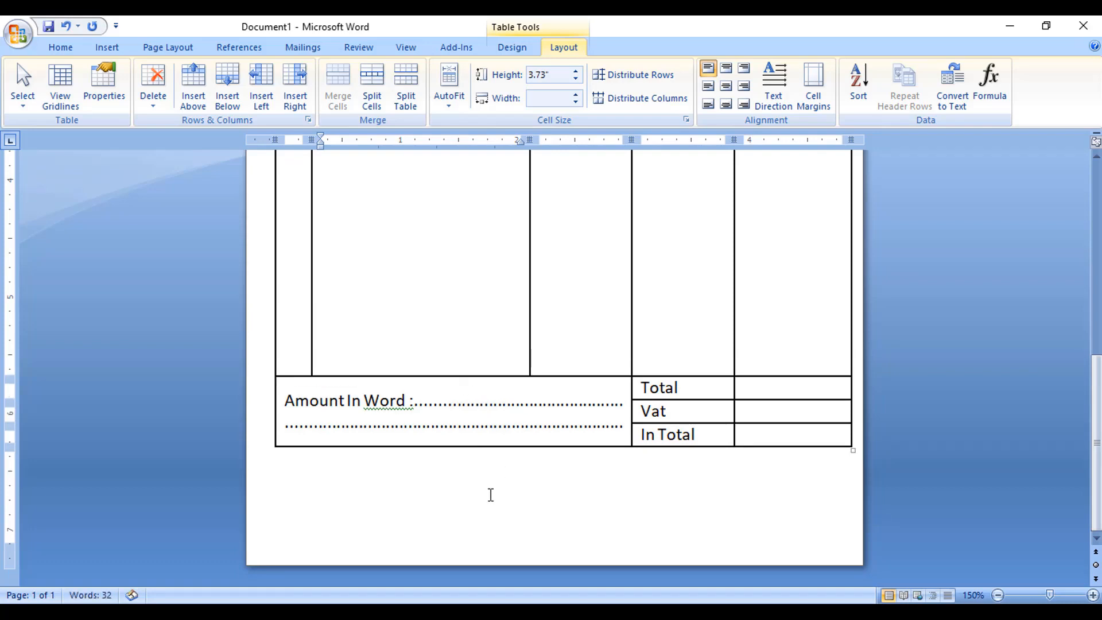
# Draw a text box about 1.32" wide and 0.61" high below the Amount In Word cell.
pyautogui.click(394, 500)
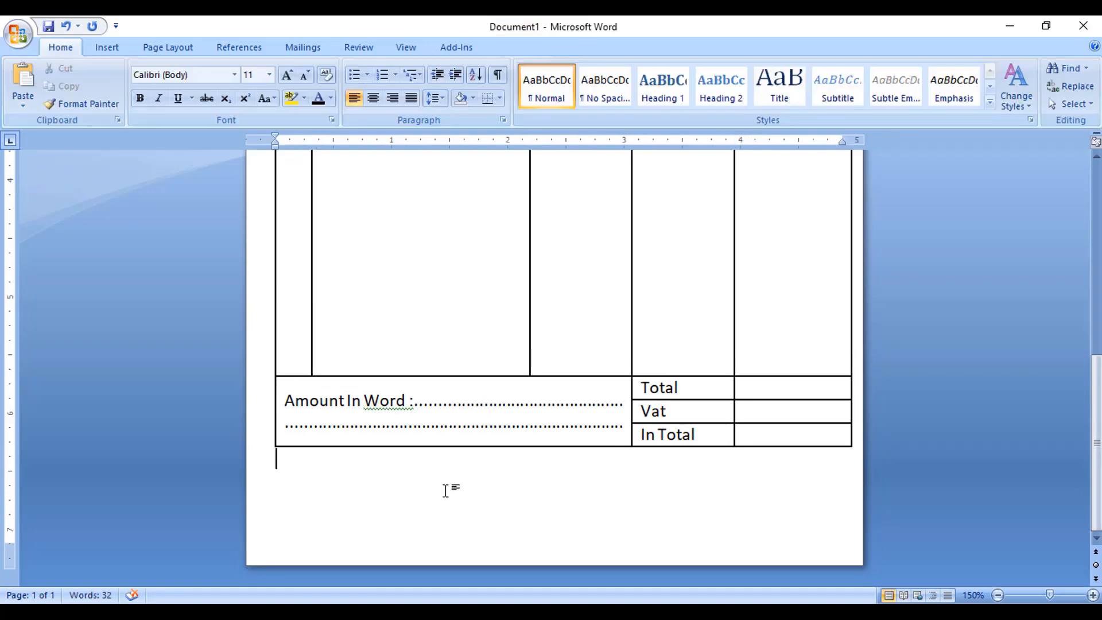
pyautogui.click(104, 49)
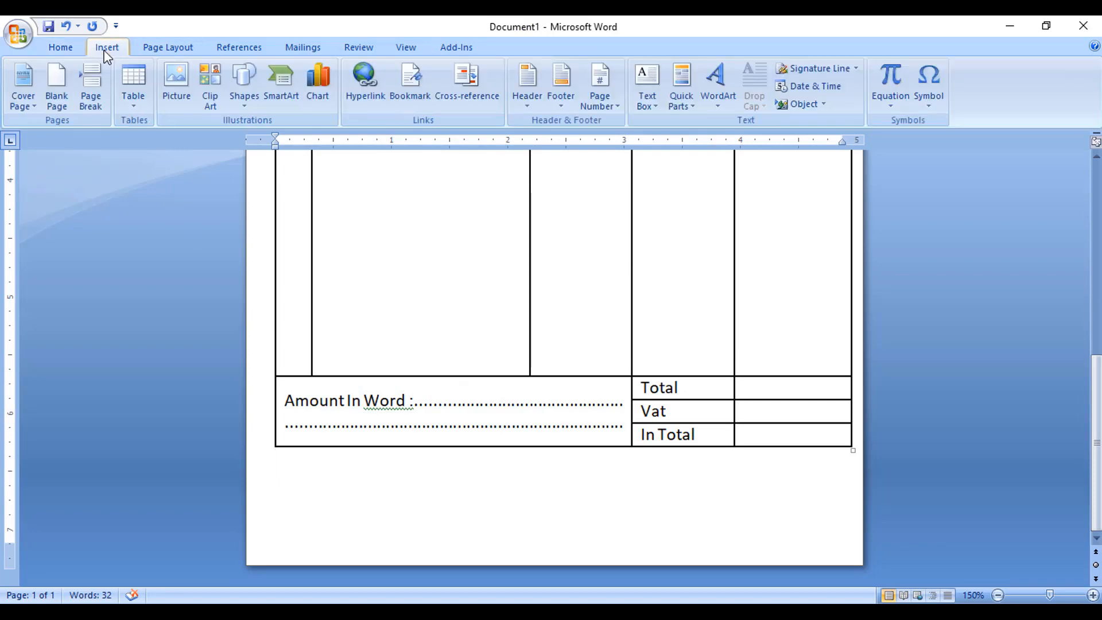
pyautogui.click(642, 103)
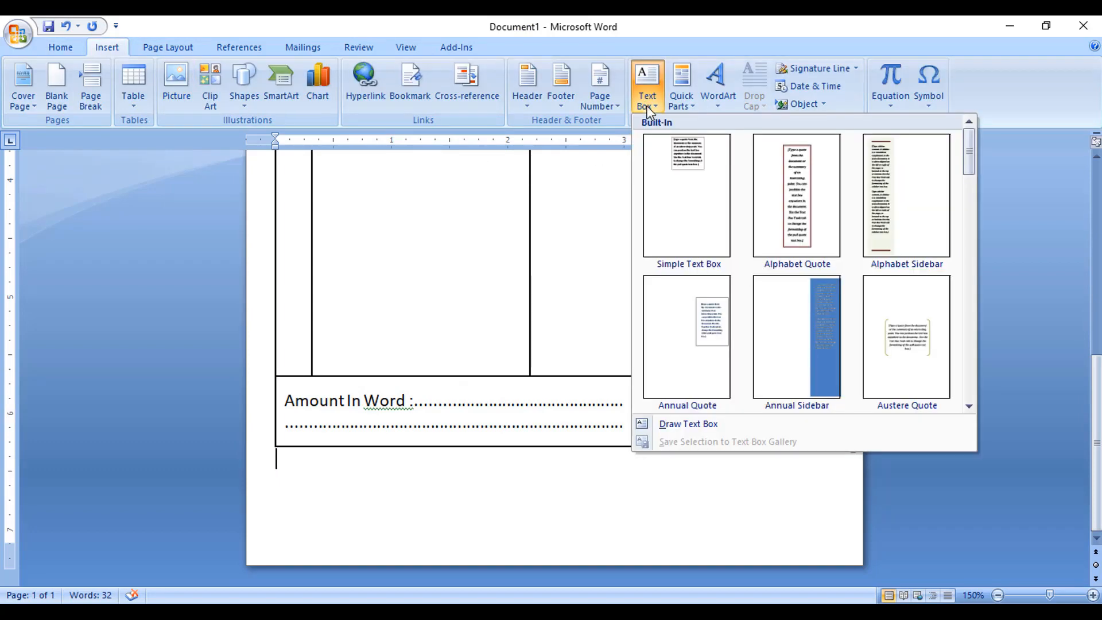
pyautogui.click(684, 428)
pyautogui.moveTo(278, 473); pyautogui.dragTo(436, 548)
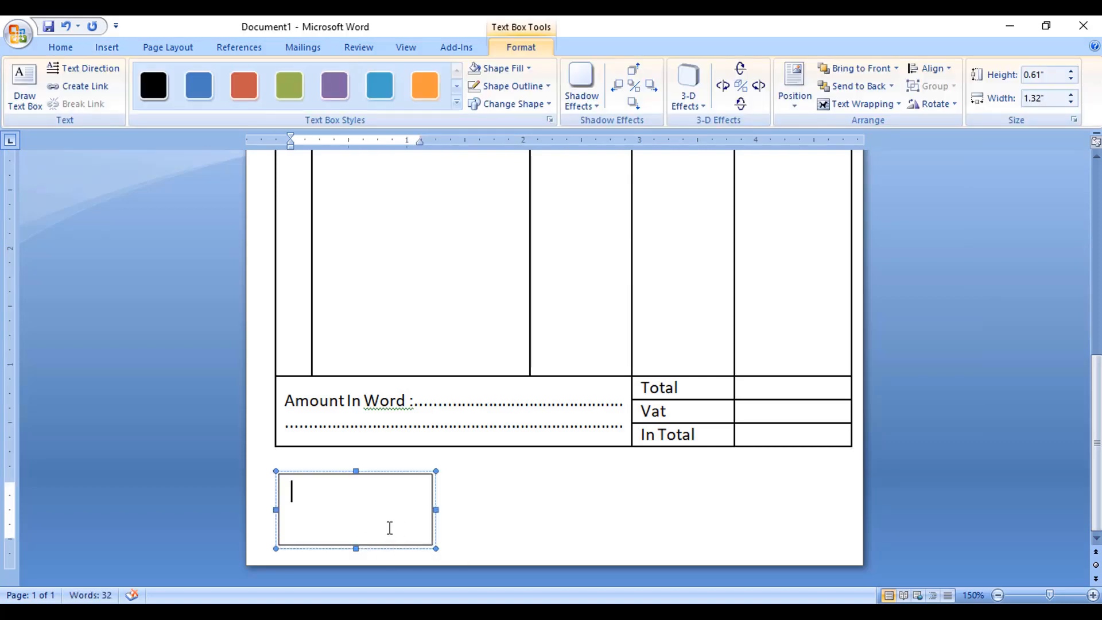
# Enter "Customer Sign" in the text box, centered and underlined.
pyautogui.write('Customer Sign')
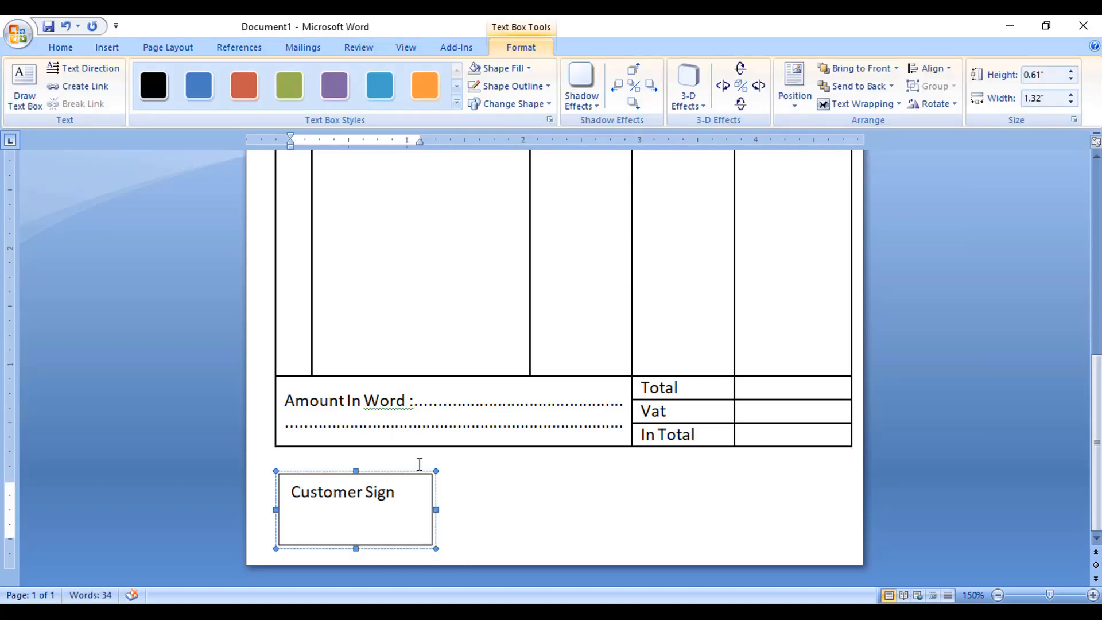
pyautogui.hotkey('ctrl', 'e')
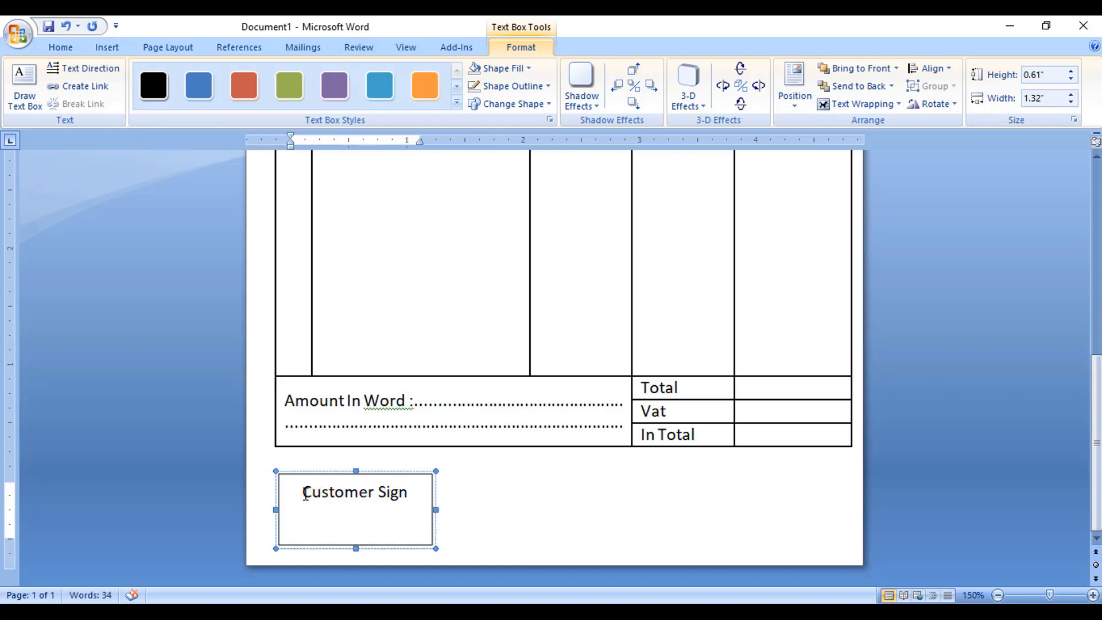
pyautogui.moveTo(305, 494); pyautogui.dragTo(428, 489)
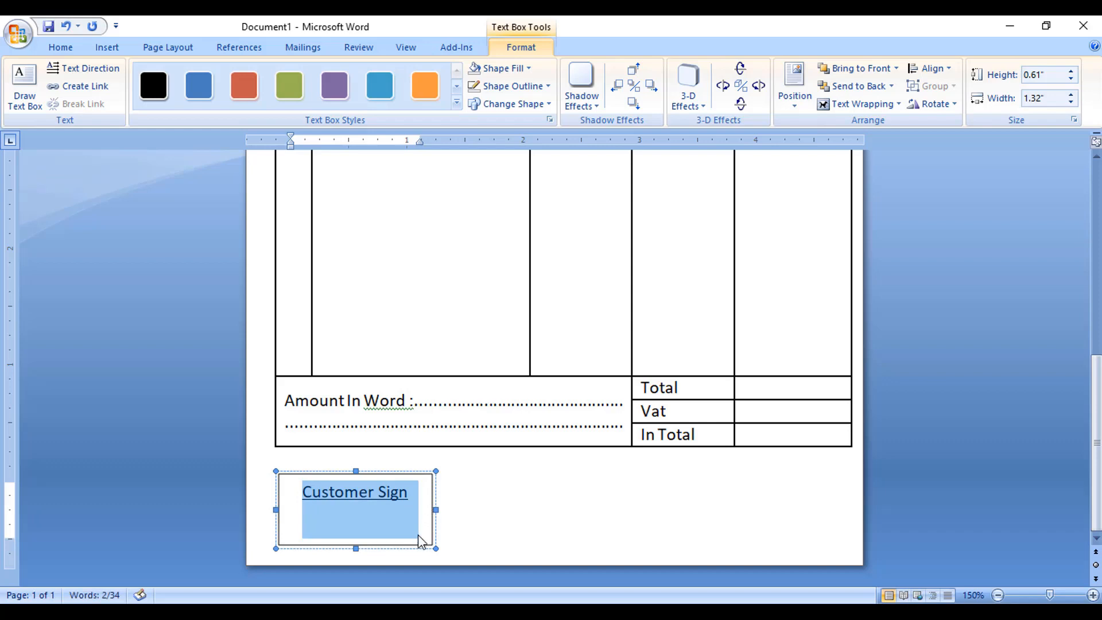
# Reduce the Customer Sign text box to about 0.32" high and nudge it slightly down the page.
pyautogui.moveTo(359, 549); pyautogui.dragTo(359, 511)
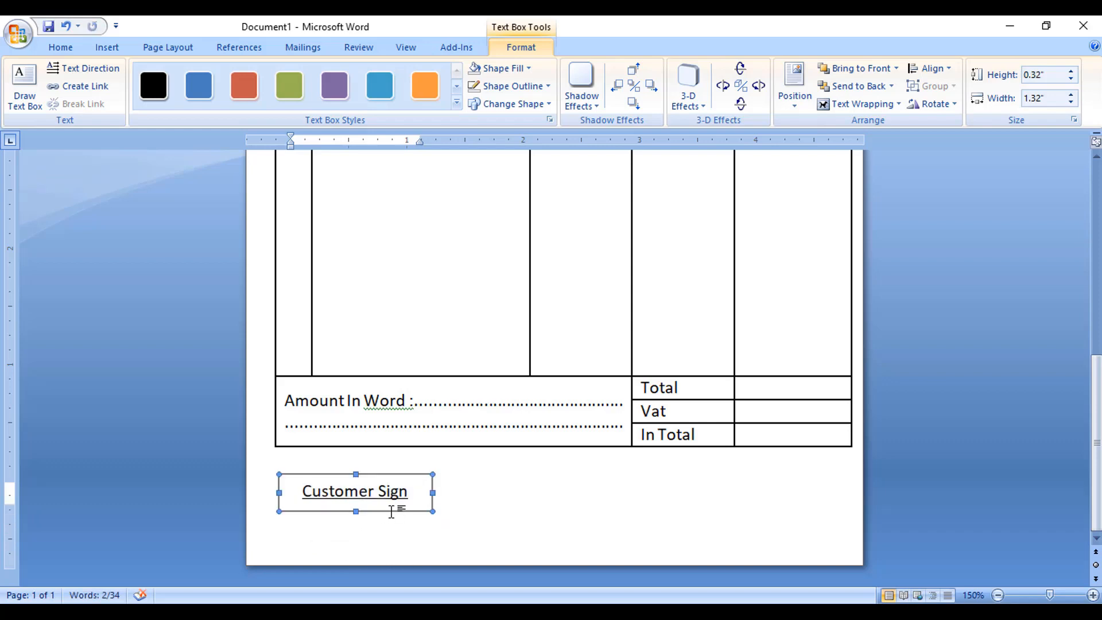
pyautogui.hotkey('ctrl', 'Down')
pyautogui.hotkey('ctrl', 'Down')
pyautogui.hotkey('ctrl', 'Down')
pyautogui.hotkey('ctrl', 'Down')
pyautogui.hotkey('ctrl', 'Down')
pyautogui.hotkey('ctrl', 'Down')
pyautogui.hotkey('ctrl', 'Down')
pyautogui.hotkey('ctrl', 'Down')
pyautogui.hotkey('ctrl', 'Down')
pyautogui.hotkey('ctrl', 'Down')
pyautogui.hotkey('ctrl', 'Down')
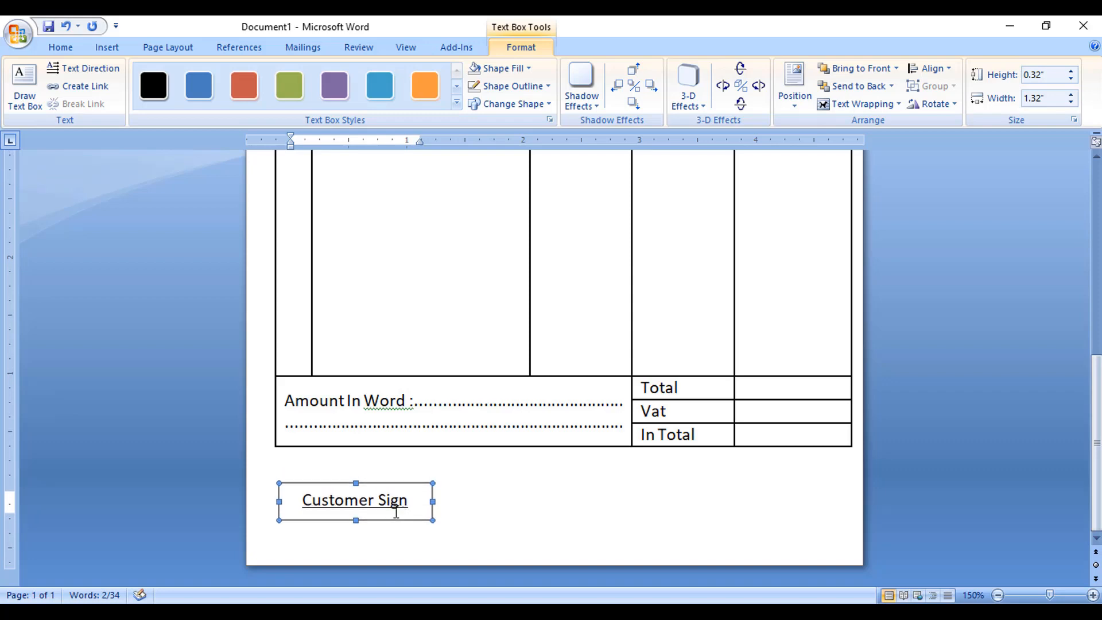
# Duplicate the Customer Sign text box straight across to below the totals and remove the outlines of both boxes.
pyautogui.moveTo(409, 524); pyautogui.dragTo(807, 522)
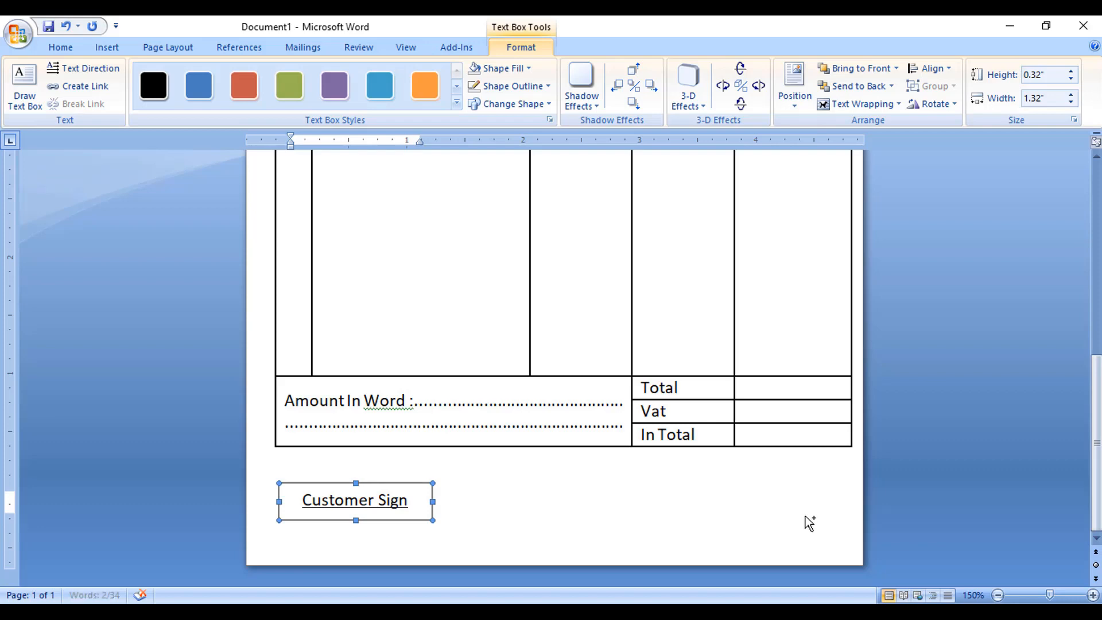
pyautogui.keyDown('shift'); pyautogui.click(413, 491); pyautogui.keyUp('shift')
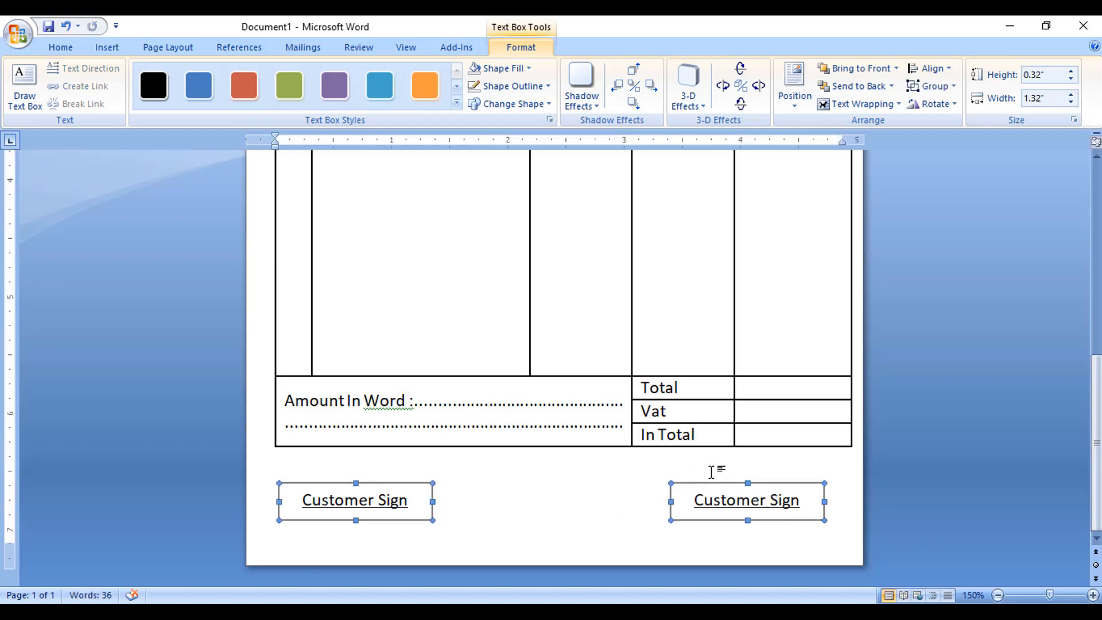
pyautogui.click(511, 86)
pyautogui.click(508, 225)
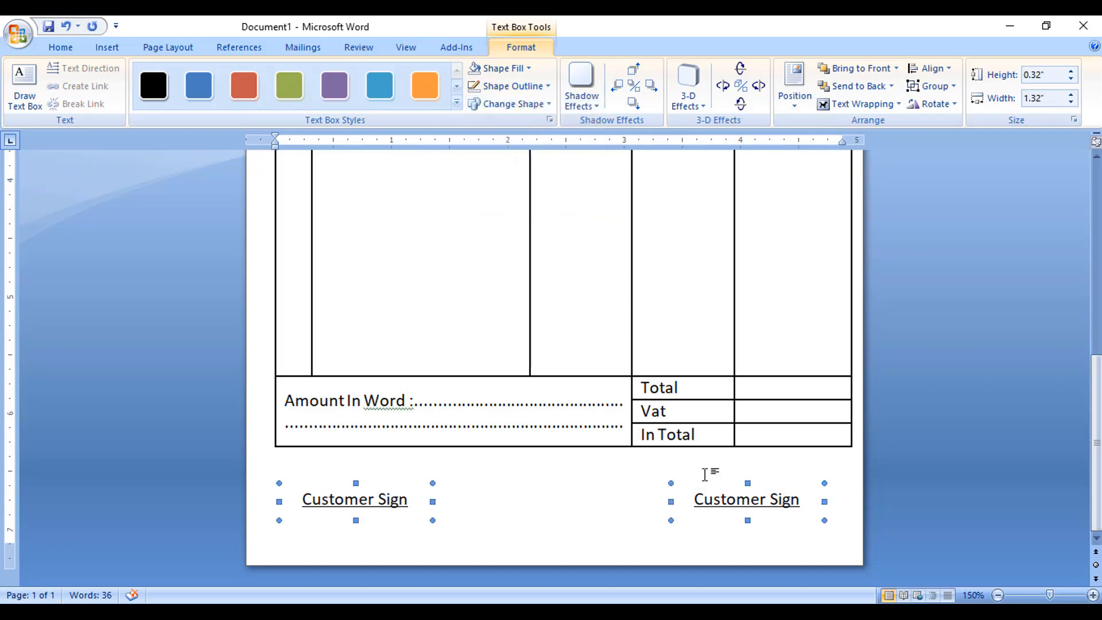
# Shorten the signature label below the totals from "Customer Sign" to "Sign".
pyautogui.click(767, 504)
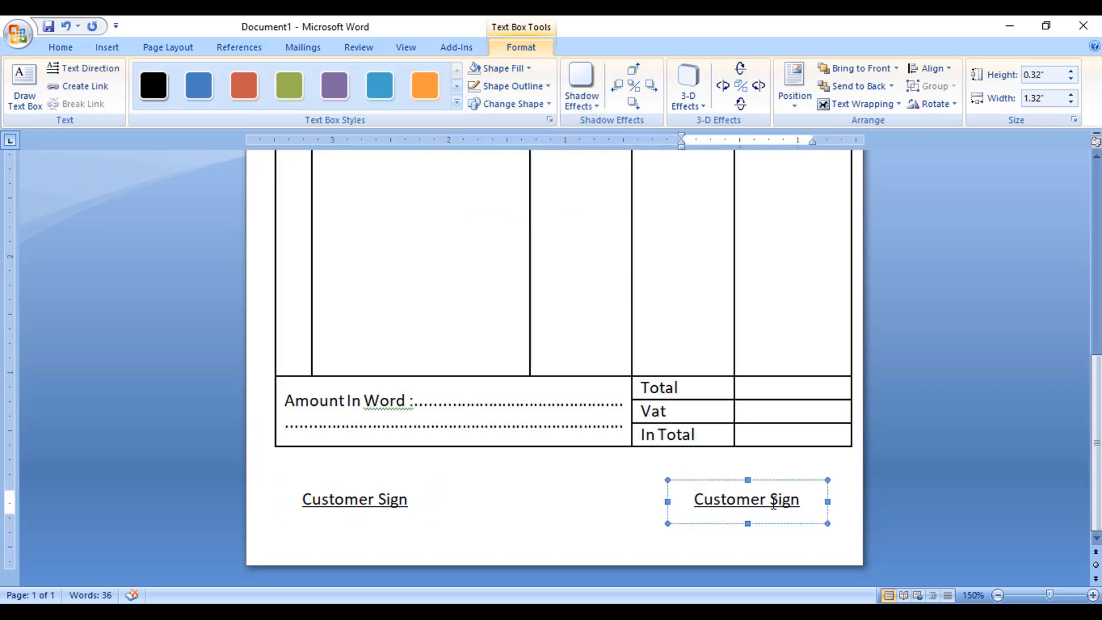
pyautogui.press('BackSpace')
pyautogui.press('BackSpace')
pyautogui.press('BackSpace')
pyautogui.press('BackSpace')
pyautogui.press('BackSpace')
pyautogui.press('BackSpace')
pyautogui.press('BackSpace')
pyautogui.press('BackSpace')
pyautogui.press('BackSpace')
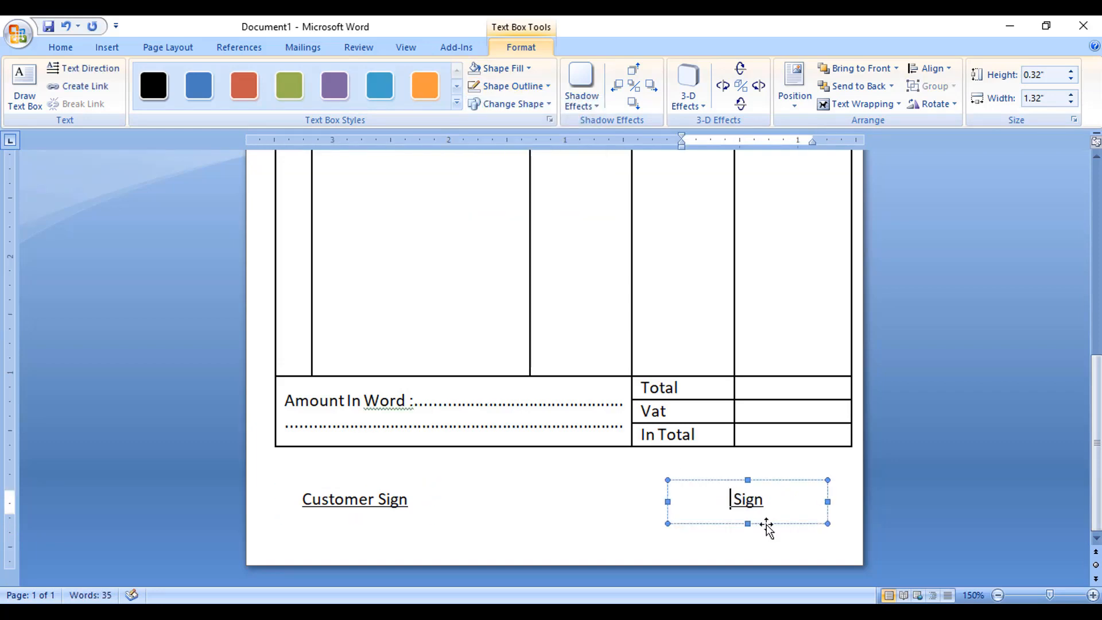
pyautogui.click(640, 522)
# Narrow the Amount column slightly so the item table's outer edge lines up with the page margin.
pyautogui.scroll(10, 649, 505)
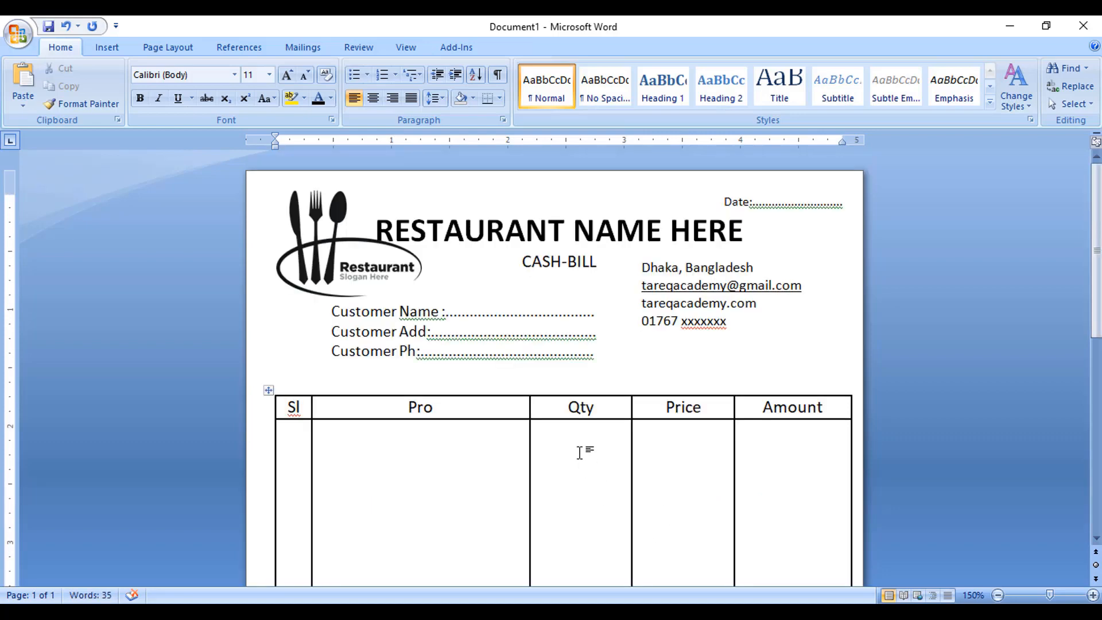
pyautogui.scroll(-10, 580, 447)
pyautogui.scroll(-5, 581, 448)
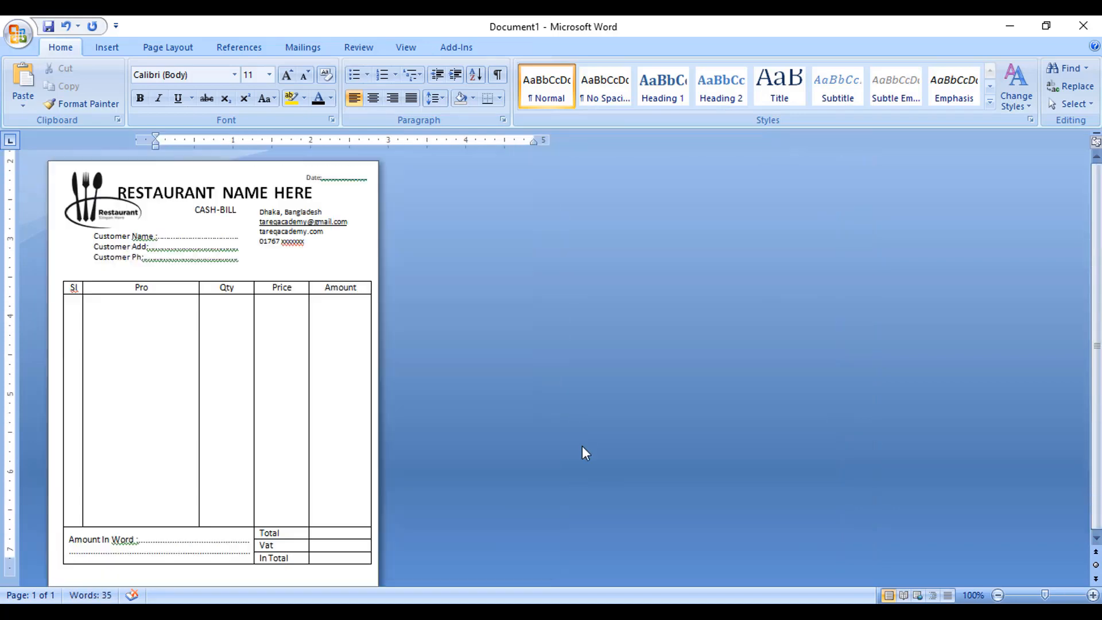
pyautogui.scroll(-3, 582, 447)
pyautogui.scroll(1, 306, 423)
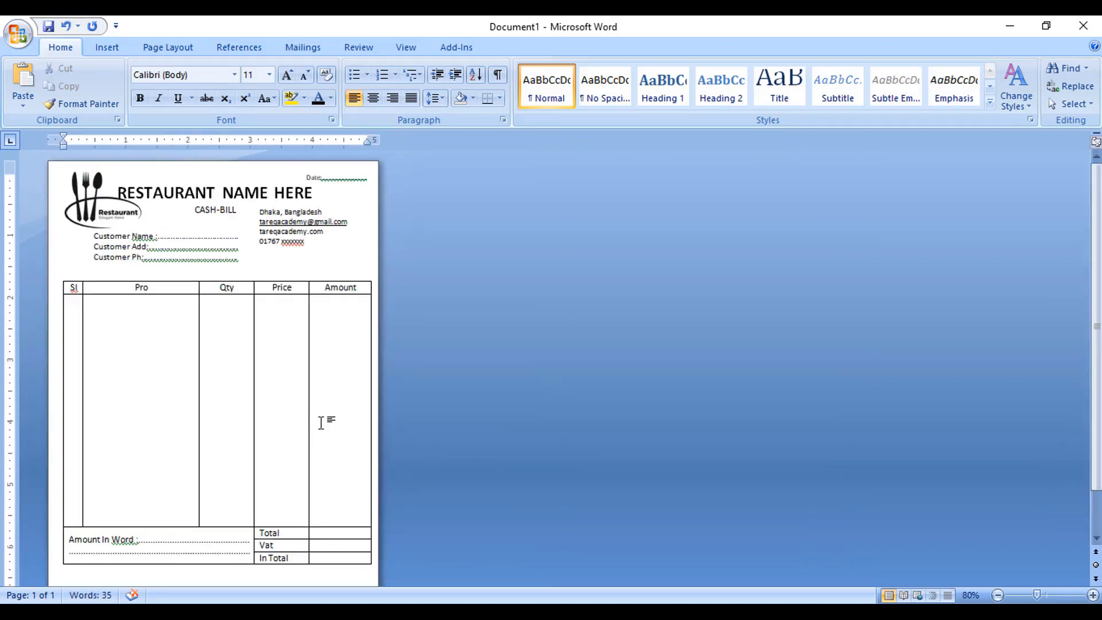
pyautogui.scroll(6, 321, 423)
pyautogui.scroll(7, 727, 410)
pyautogui.scroll(-2, 732, 408)
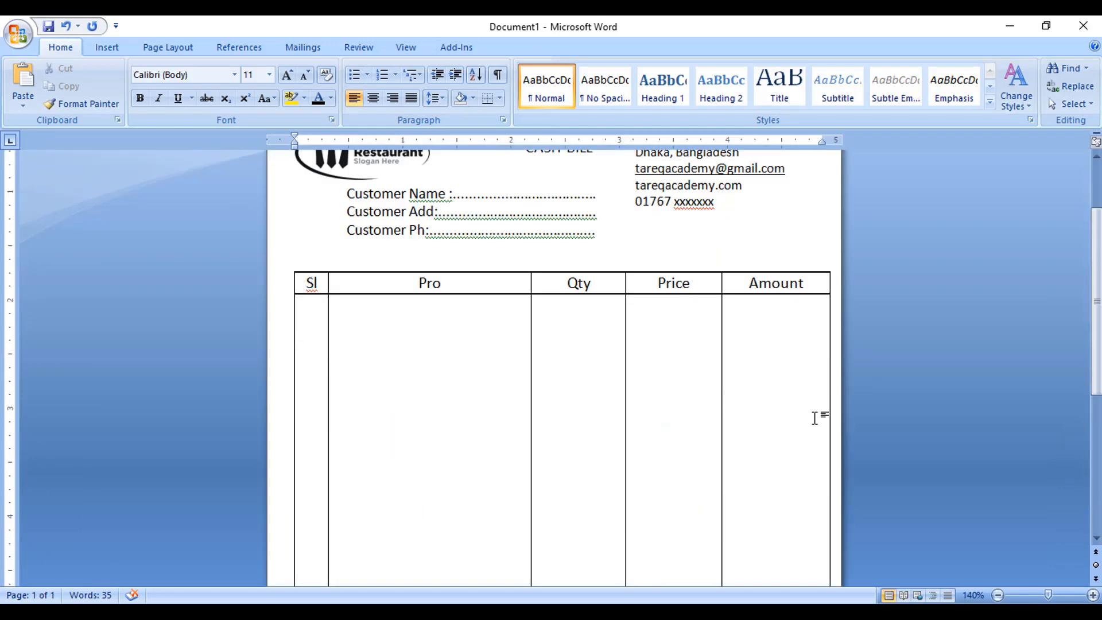
pyautogui.moveTo(829, 394); pyautogui.dragTo(823, 394)
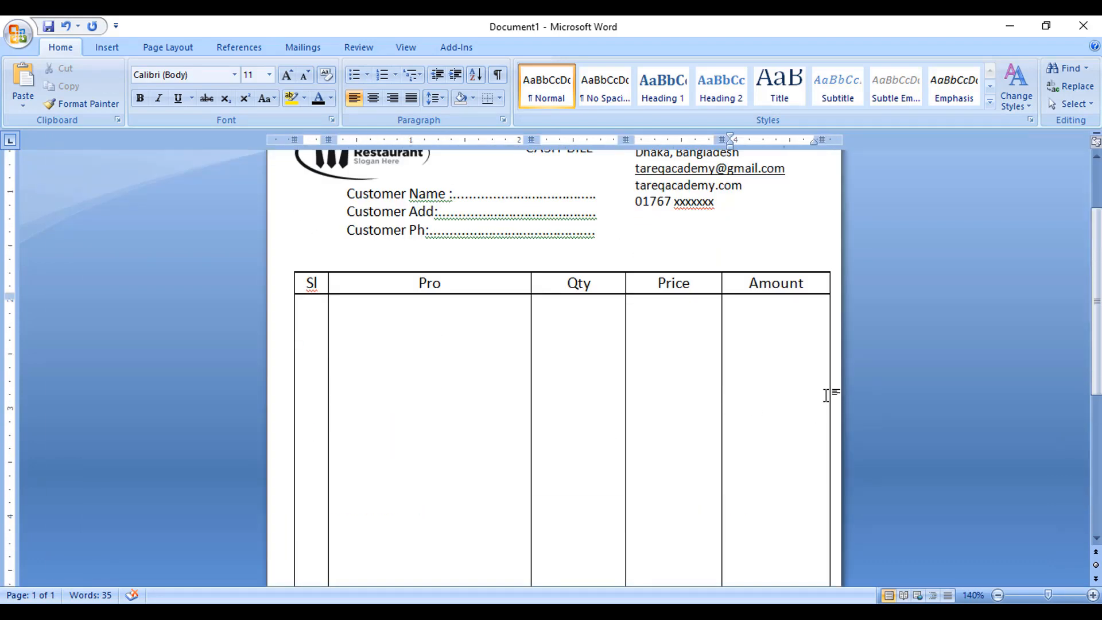
pyautogui.scroll(-6, 827, 394)
pyautogui.click(362, 305)
# Reduce the font size of the blank line above the item table to 1 pt to pull the table up.
pyautogui.scroll(7, 452, 329)
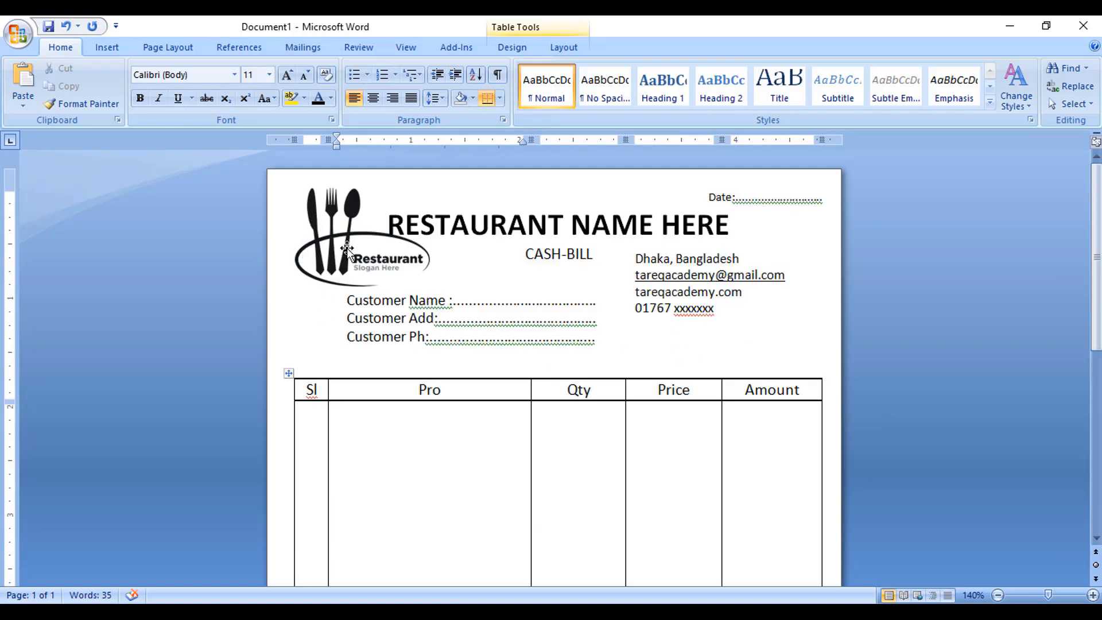
pyautogui.click(505, 365)
pyautogui.hotkey('ctrl', '[')
pyautogui.hotkey('ctrl', '[')
pyautogui.hotkey('ctrl', '[')
pyautogui.hotkey('ctrl', '[')
pyautogui.hotkey('ctrl', '[')
pyautogui.hotkey('ctrl', '[')
pyautogui.hotkey('ctrl', '[')
pyautogui.hotkey('ctrl', '[')
pyautogui.hotkey('ctrl', '[')
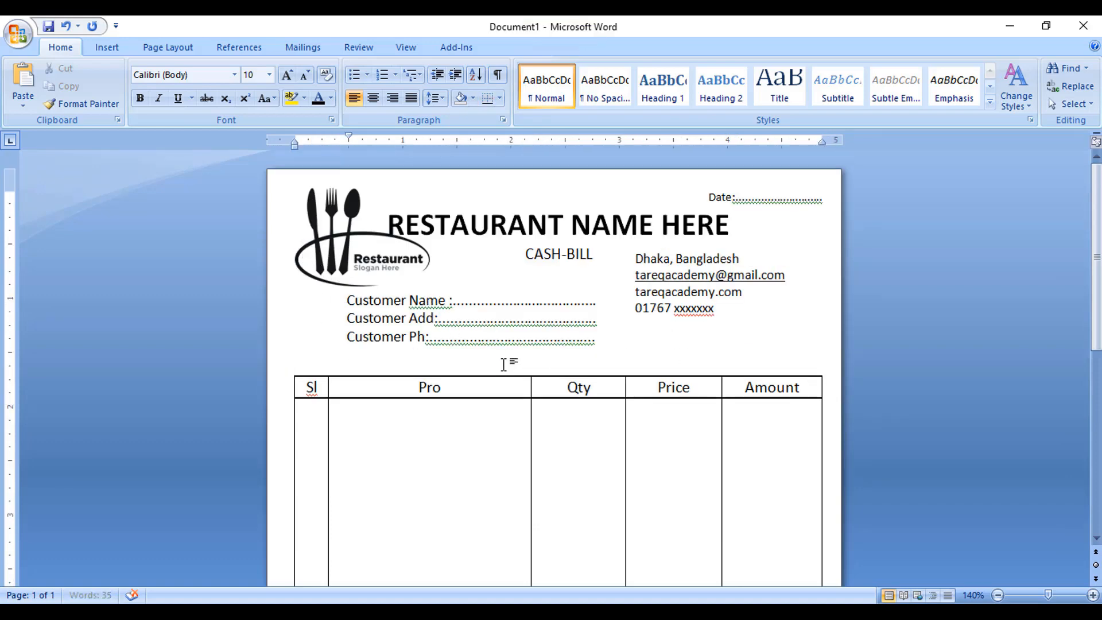
pyautogui.hotkey('ctrl', '[')
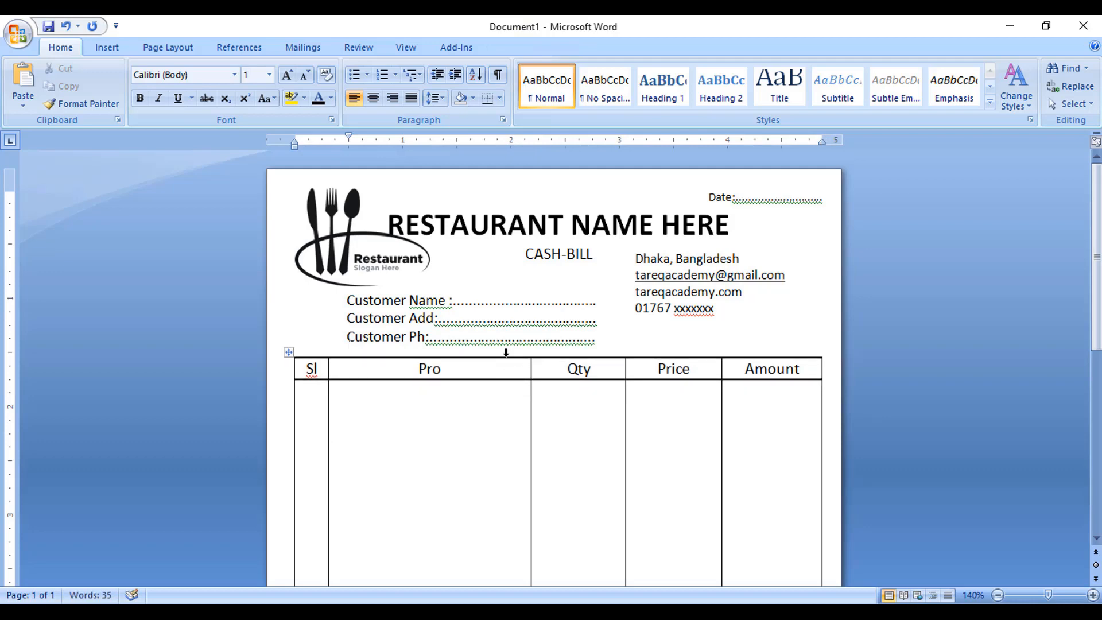
# Check the whole bill in Print Preview and return to editing.
pyautogui.click(17, 33)
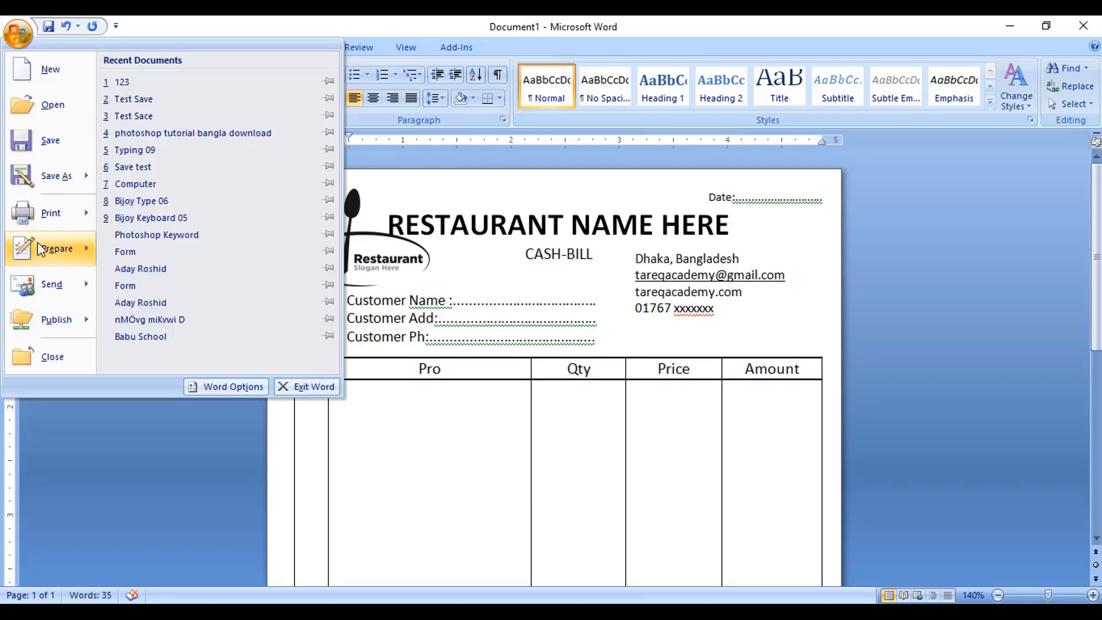
pyautogui.moveTo(37, 214)
pyautogui.click(192, 179)
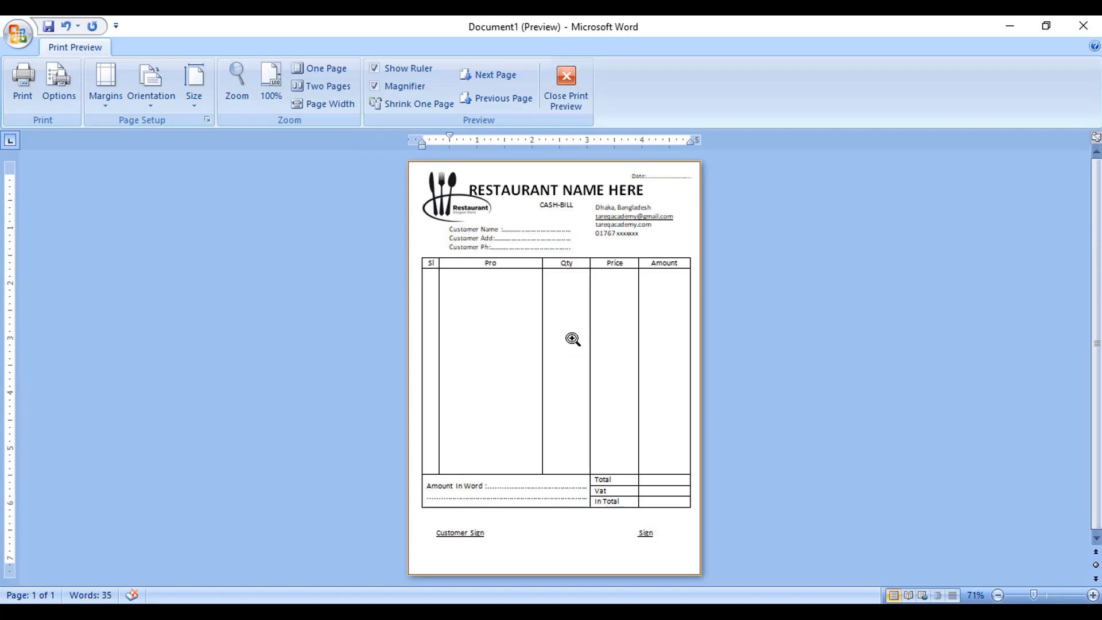
pyautogui.click(567, 80)
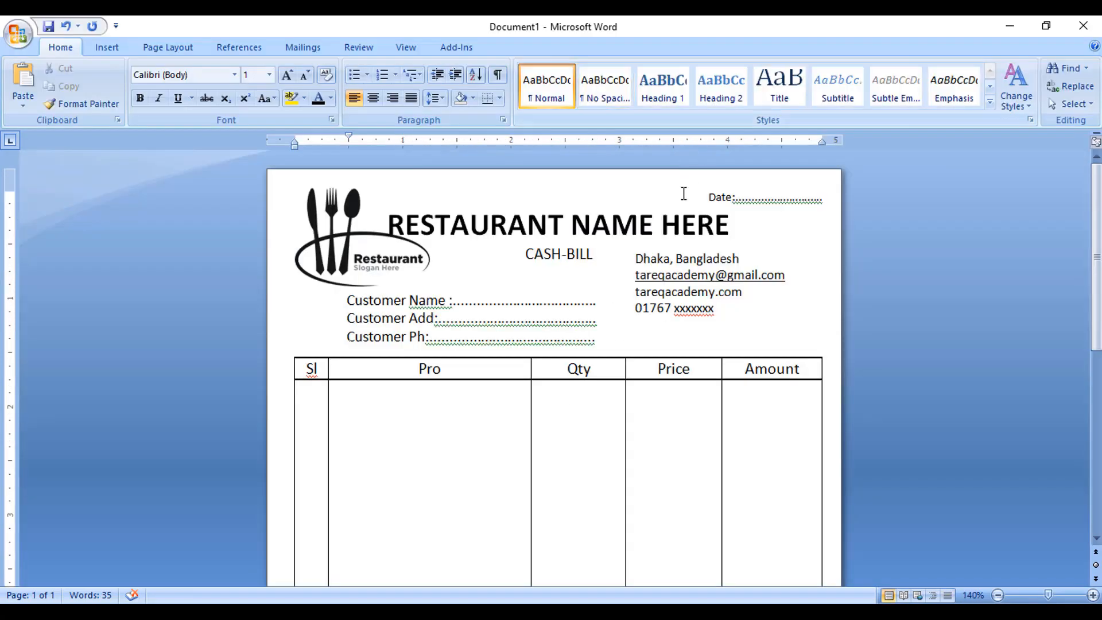
# Apply a golden-orange page color to the bill.
pyautogui.click(152, 50)
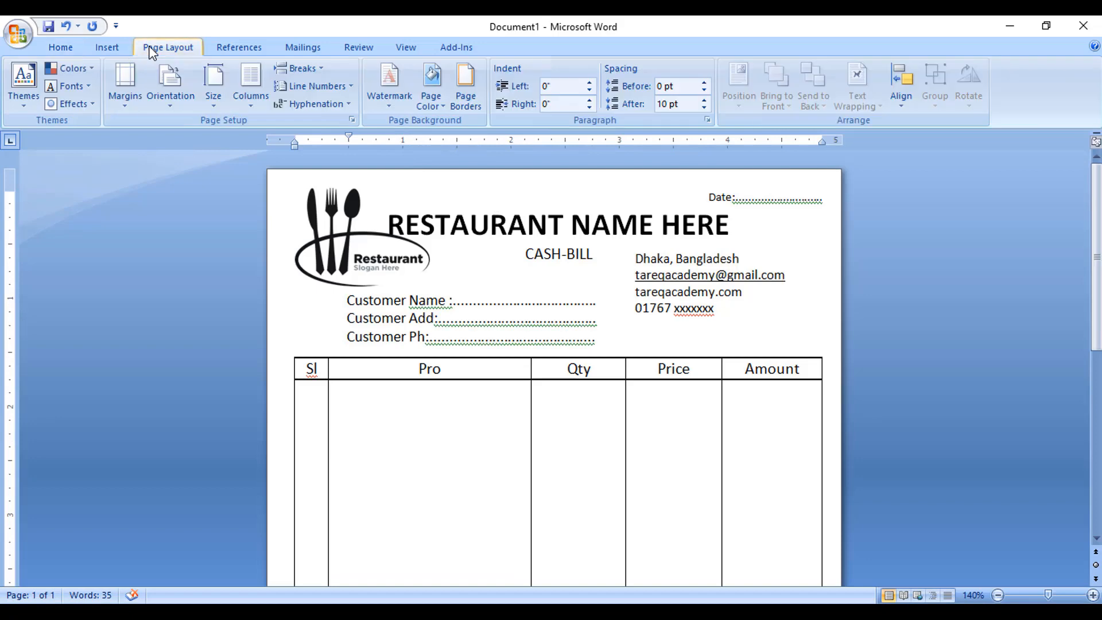
pyautogui.click(441, 103)
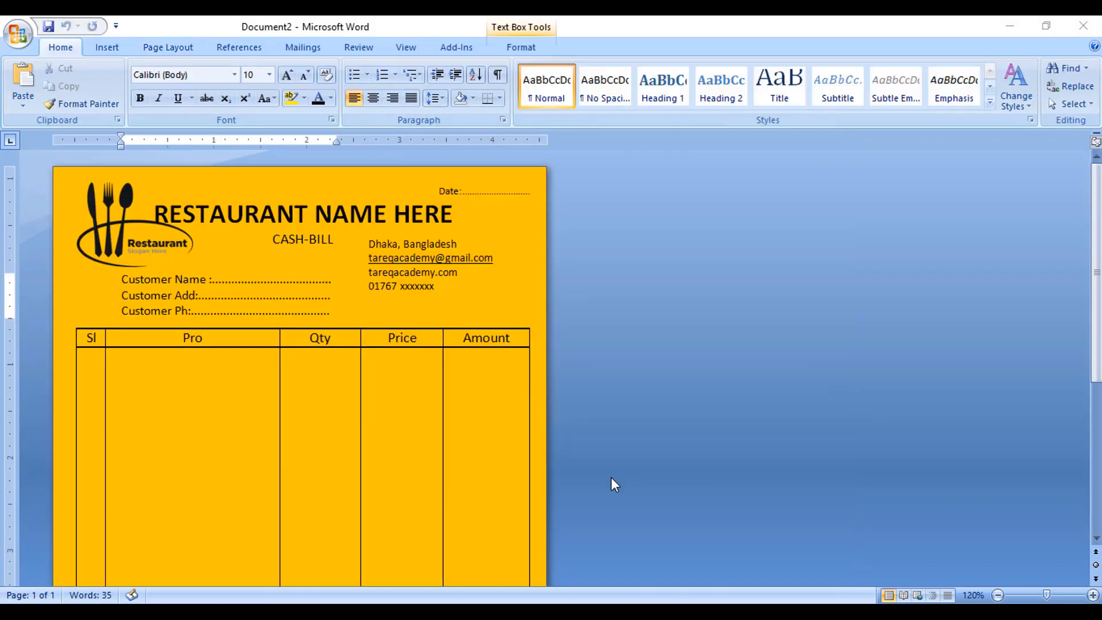
pyautogui.scroll(-2, 433, 475)
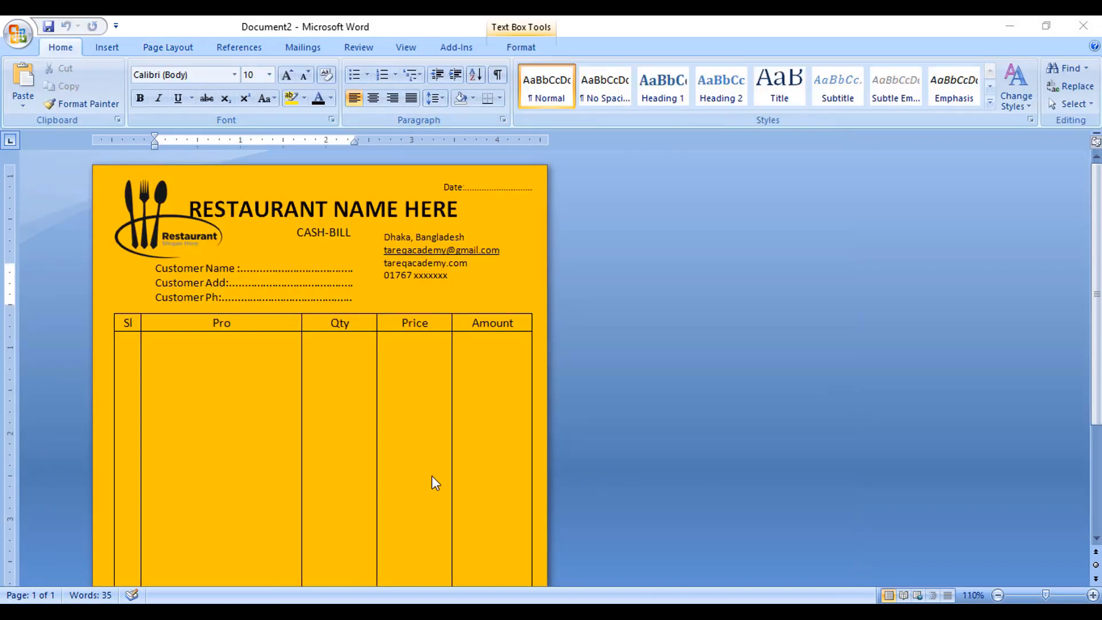
pyautogui.scroll(-2, 433, 473)
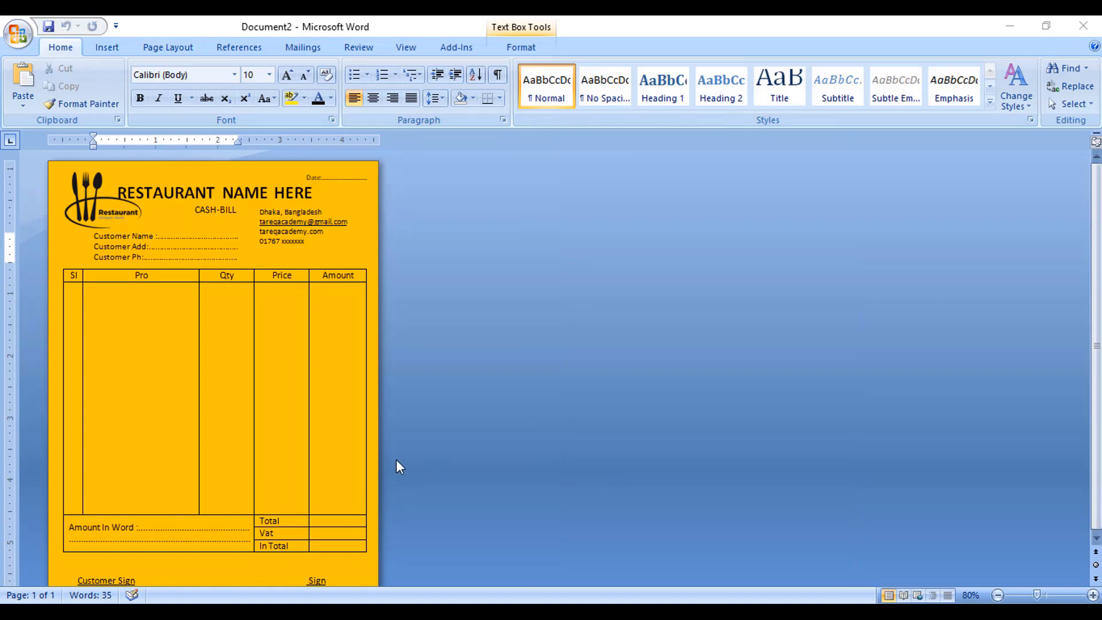
pyautogui.scroll(-1, 397, 463)
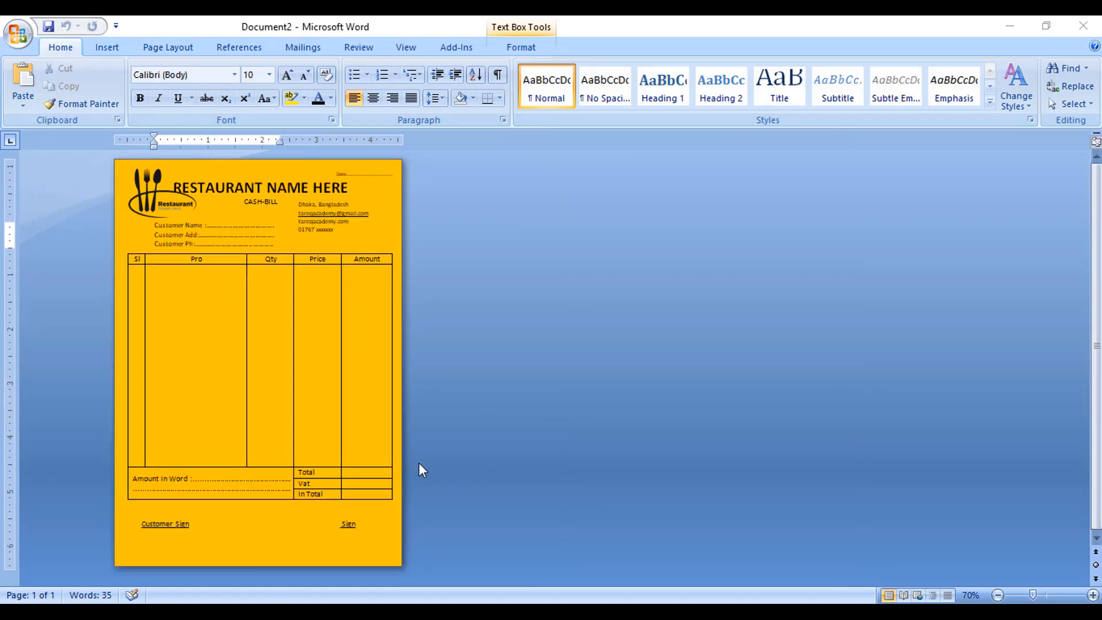
# Enlarge the CASH-BILL heading to 15 pt and make it bold.
pyautogui.scroll(10, 377, 457)
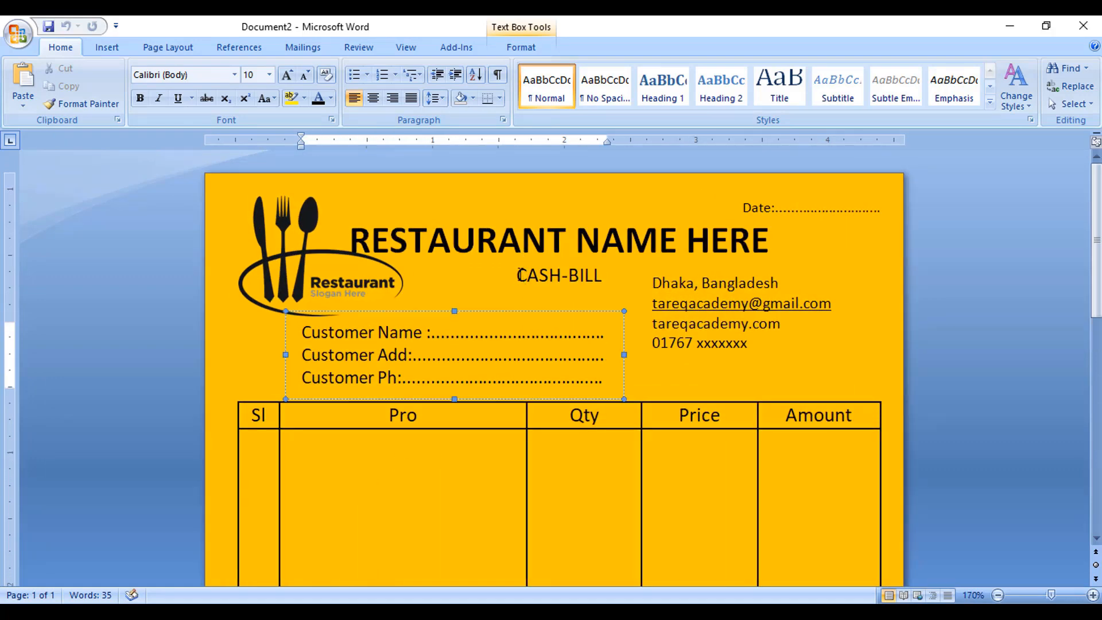
pyautogui.moveTo(520, 274); pyautogui.dragTo(598, 275)
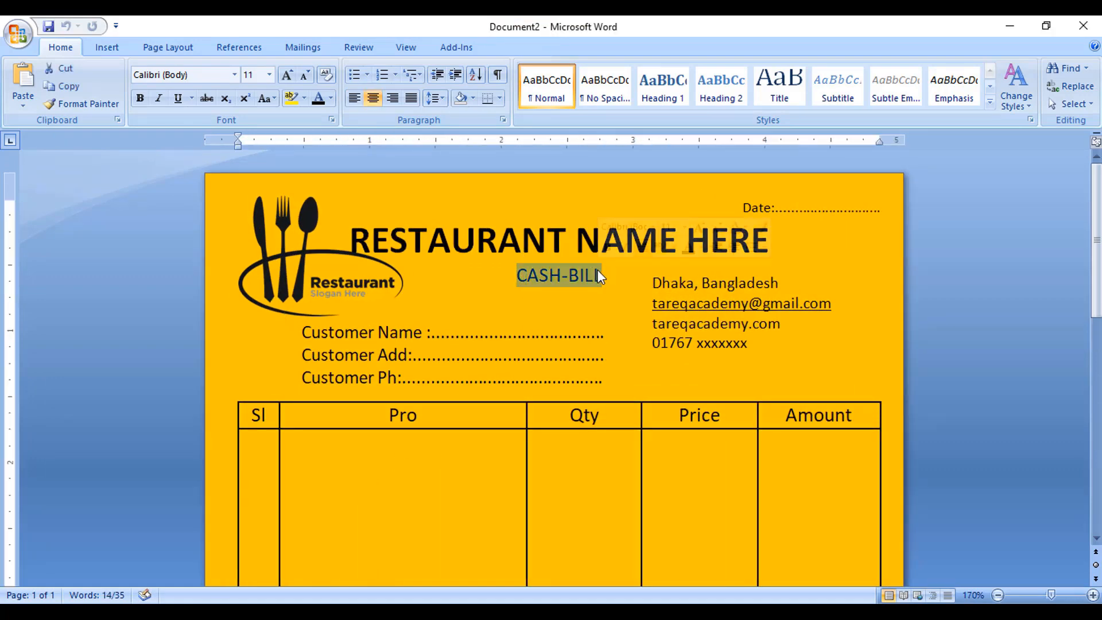
pyautogui.hotkey('ctrl', ']')
pyautogui.hotkey('ctrl', ']')
pyautogui.hotkey('ctrl', ']')
pyautogui.hotkey('ctrl', ']')
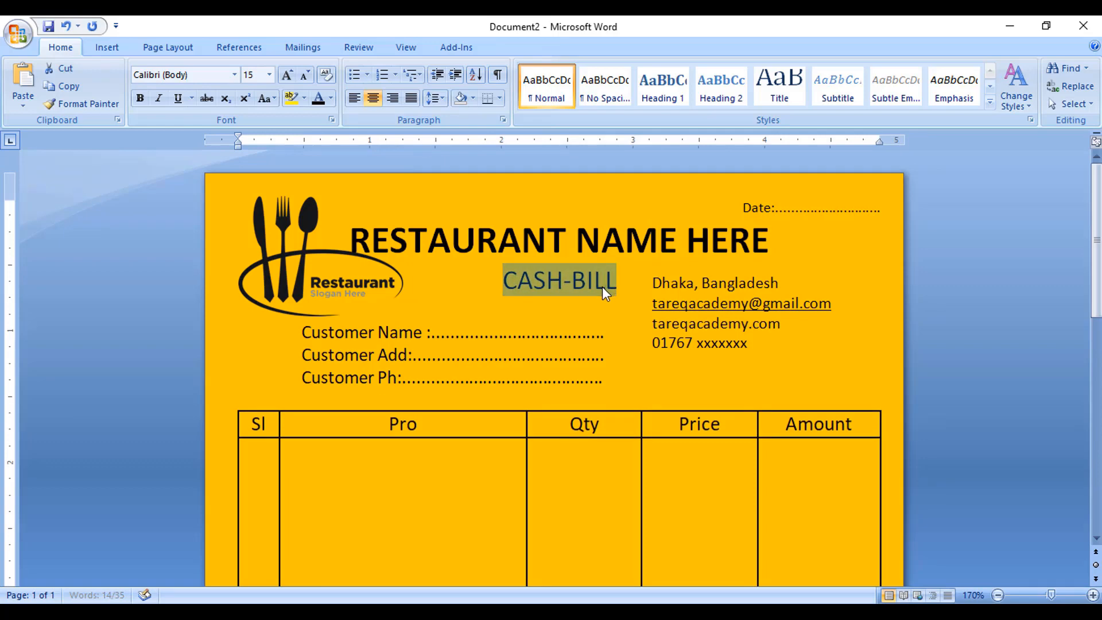
pyautogui.hotkey('ctrl', 'b')
pyautogui.click(612, 351)
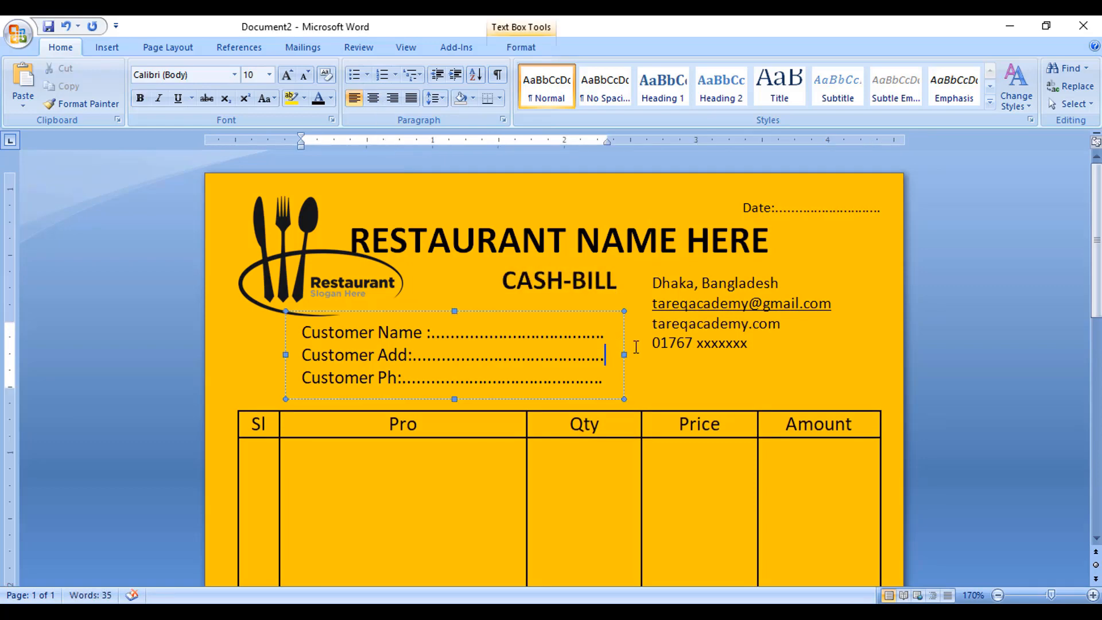
pyautogui.click(175, 48)
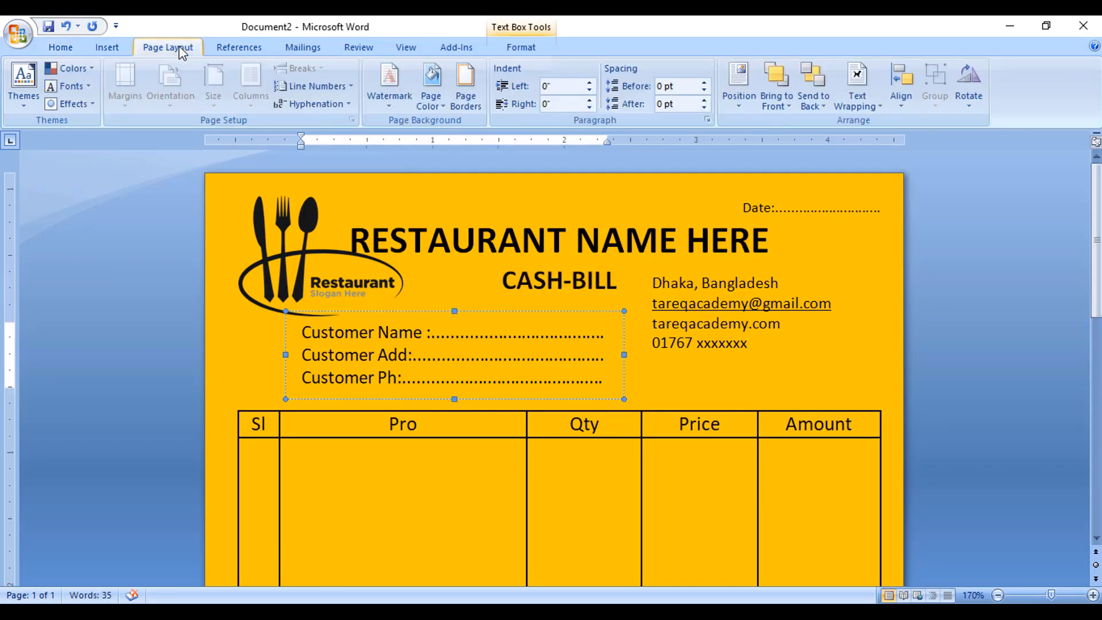
pyautogui.click(440, 98)
pyautogui.click(633, 278)
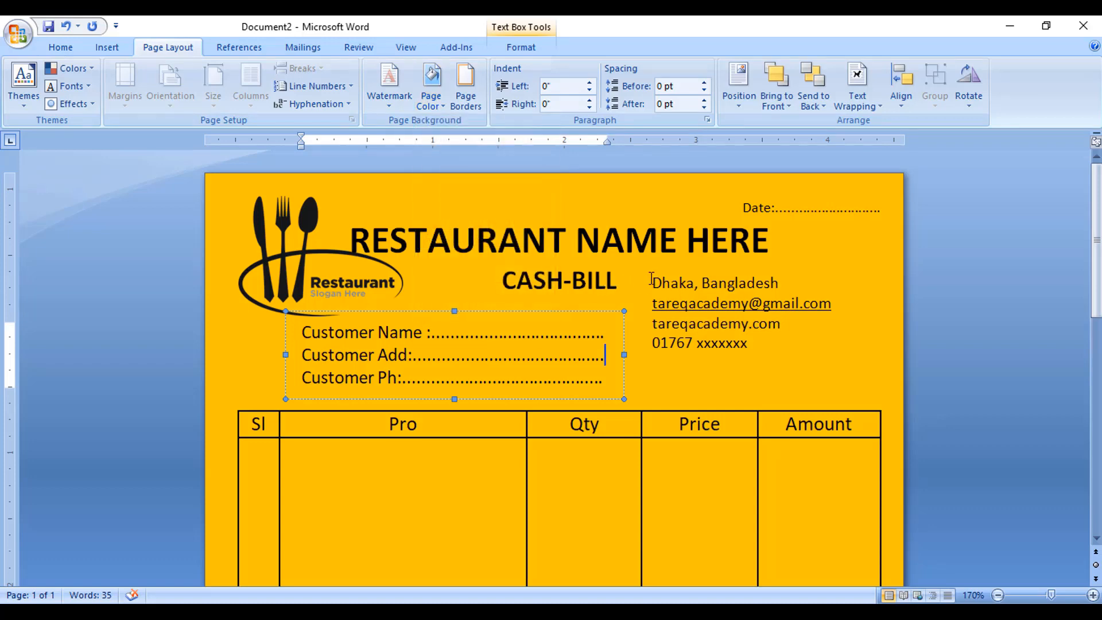
pyautogui.click(632, 381)
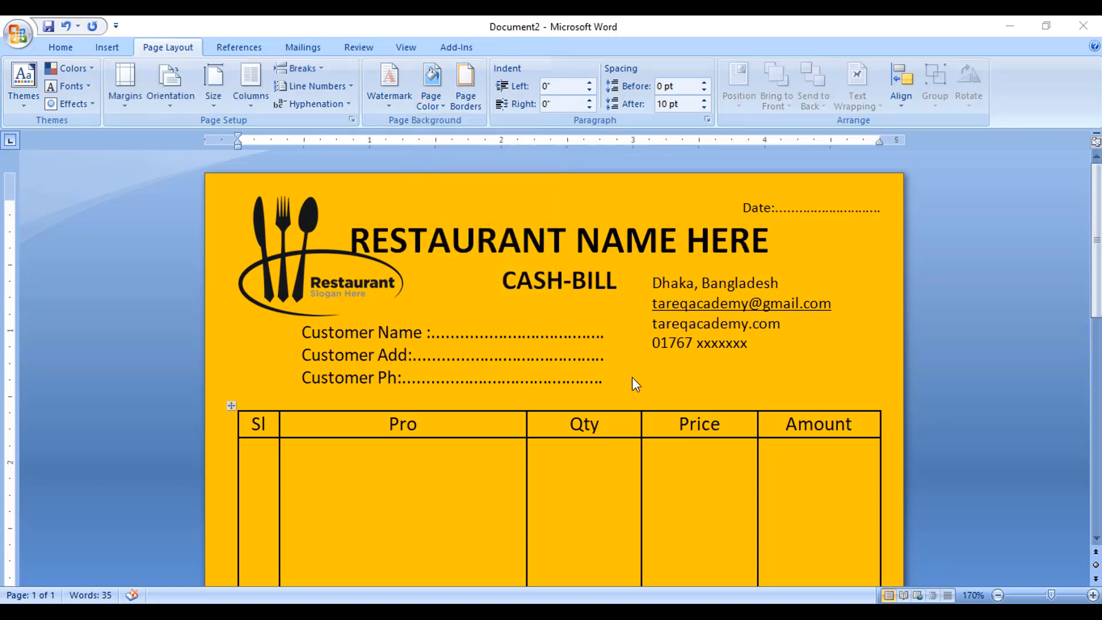
# Look over the finished bill from the heading down to the signature fields.
pyautogui.scroll(-6, 632, 378)
pyautogui.scroll(6, 632, 375)
pyautogui.scroll(-6, 632, 374)
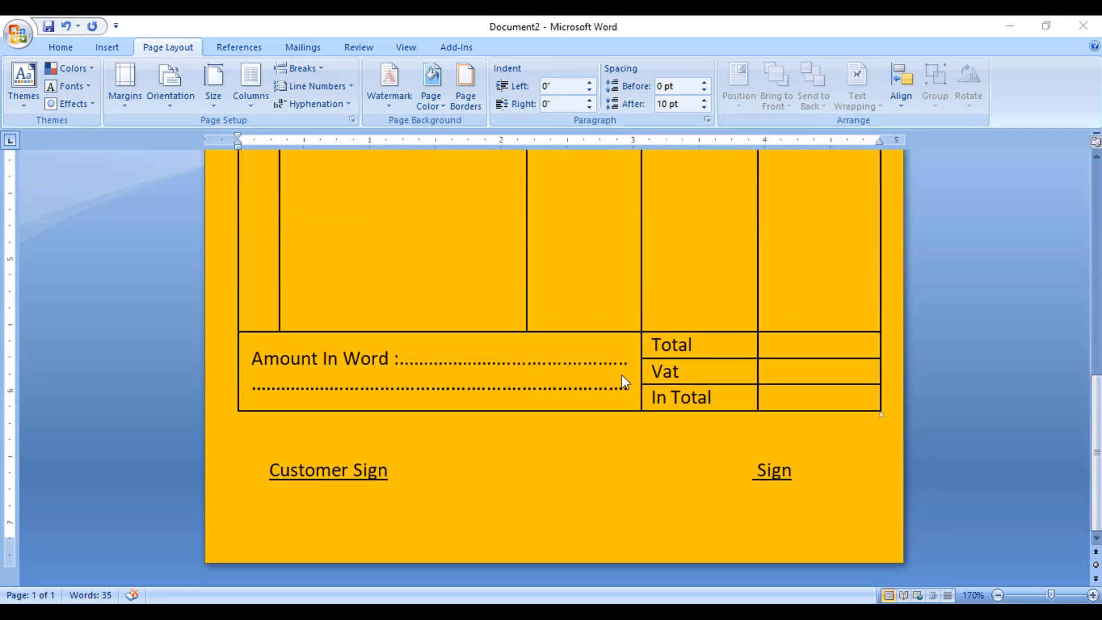
pyautogui.scroll(-5, 588, 454)
pyautogui.scroll(6, 588, 451)
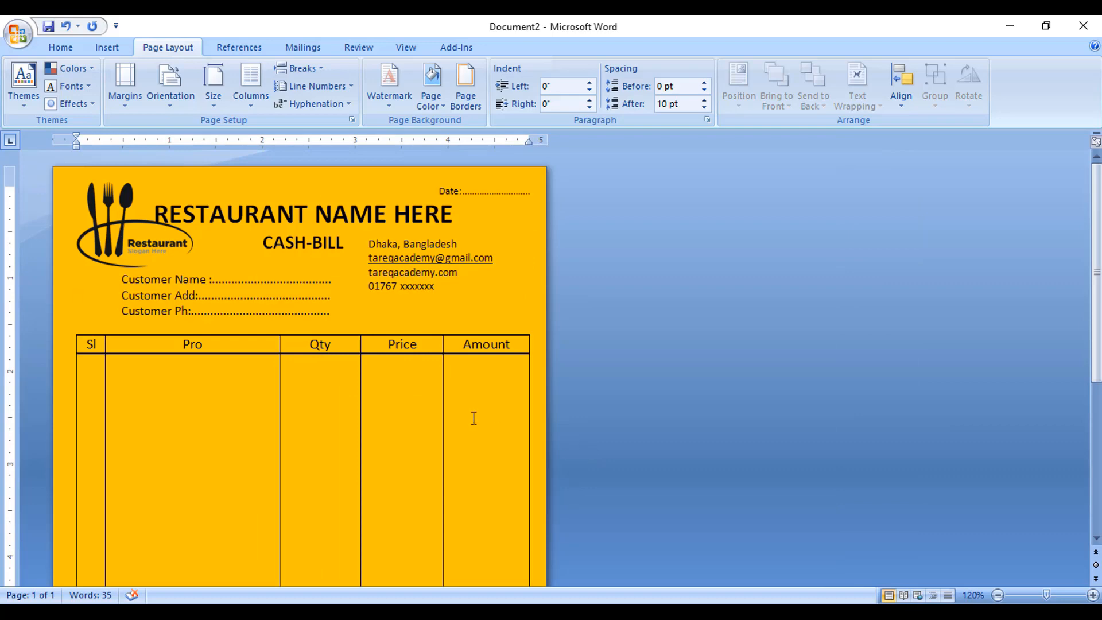
pyautogui.scroll(5, 474, 411)
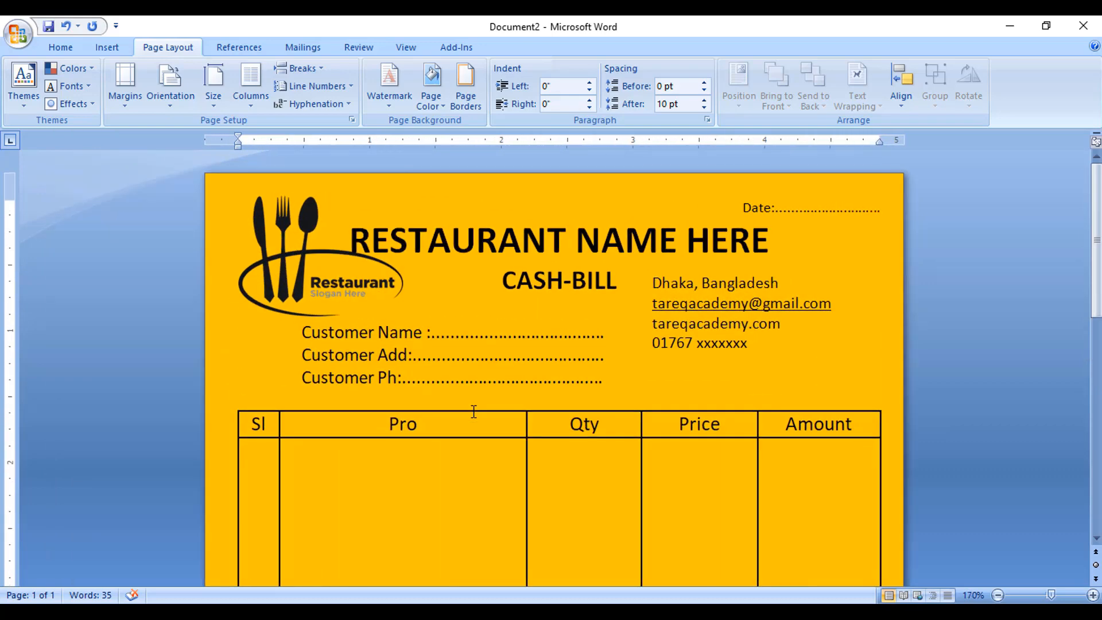